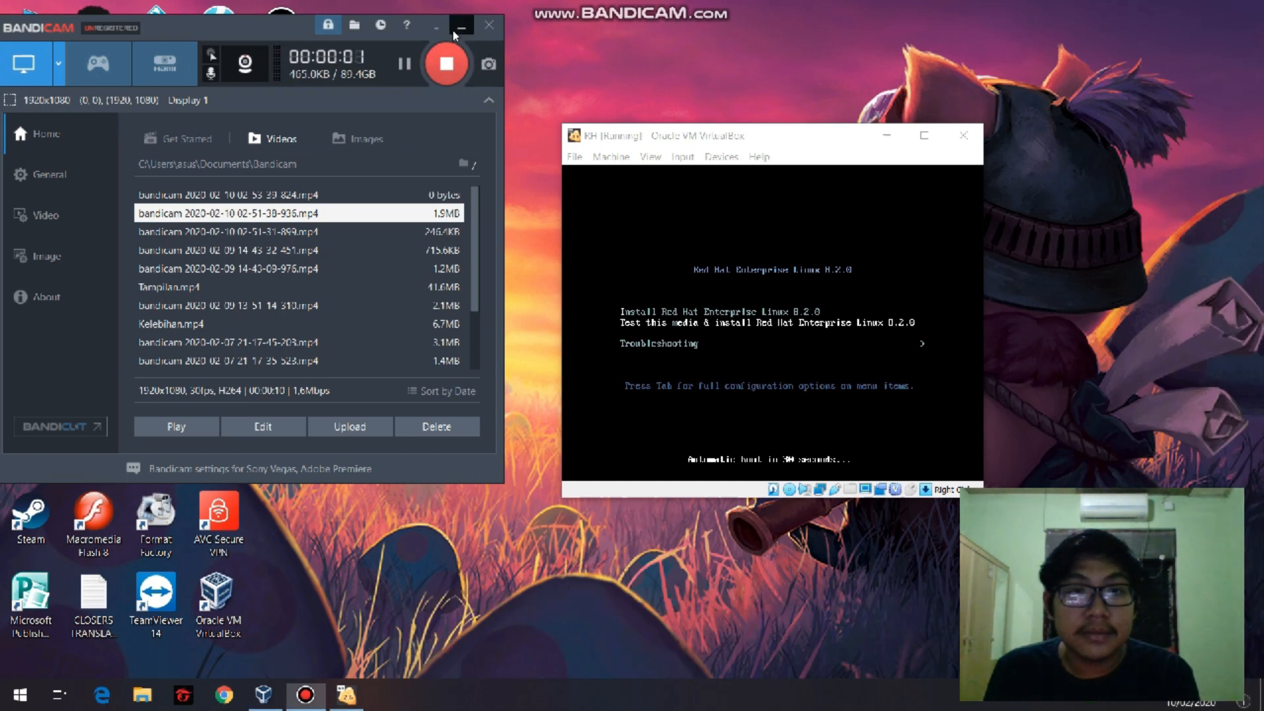
Boot the RH virtual machine from the installer menu with the media test and Red Hat Enterprise Linux 8.2.0 installation option.
left_click(460, 27)
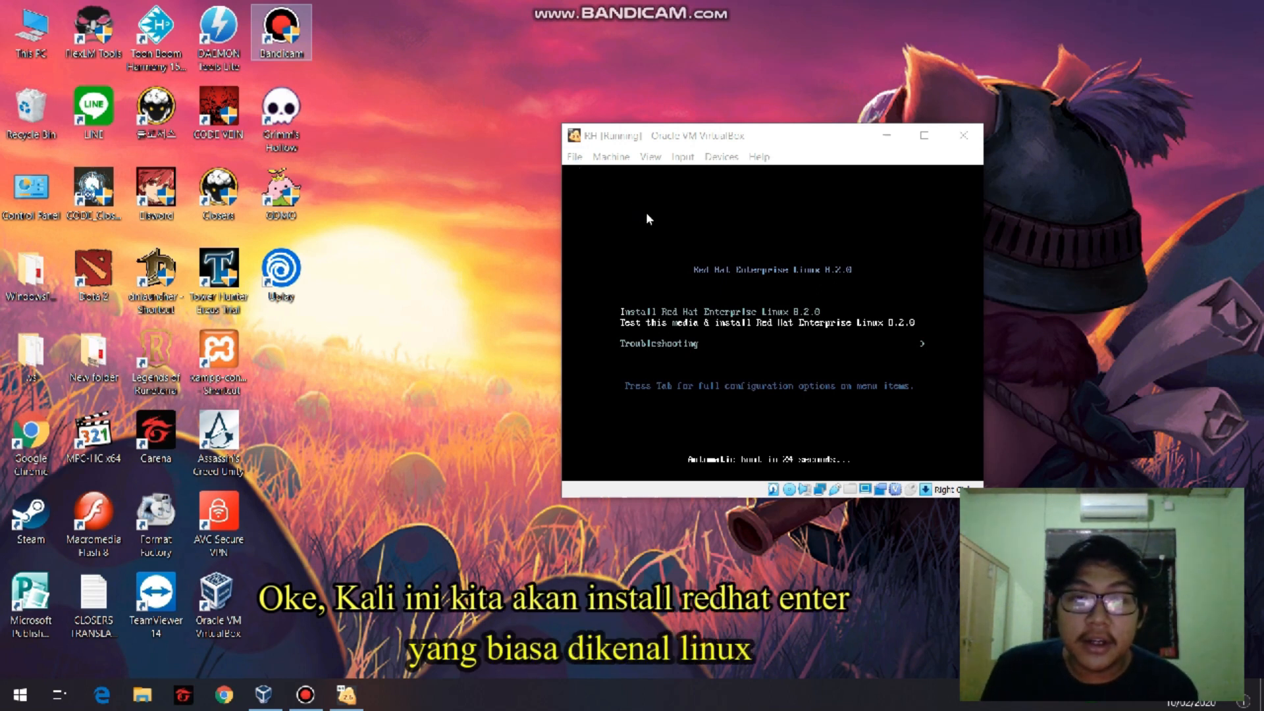
left_click(757, 136)
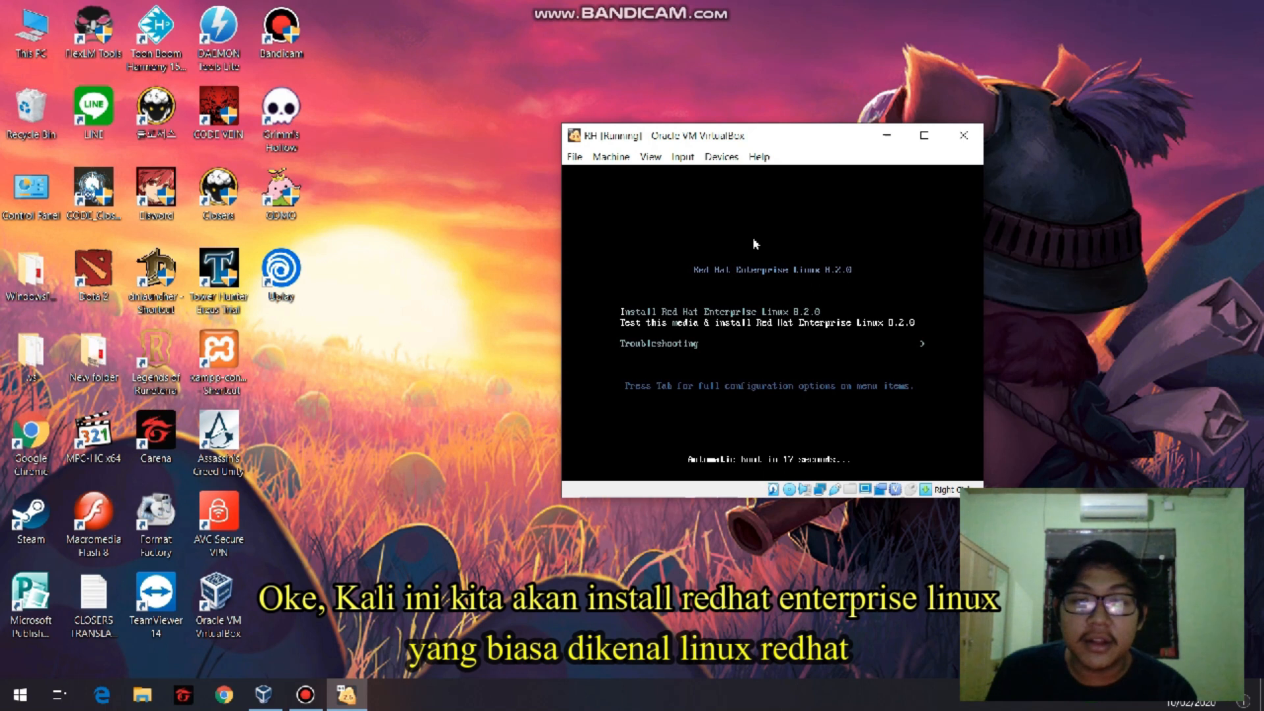
left_click(742, 317)
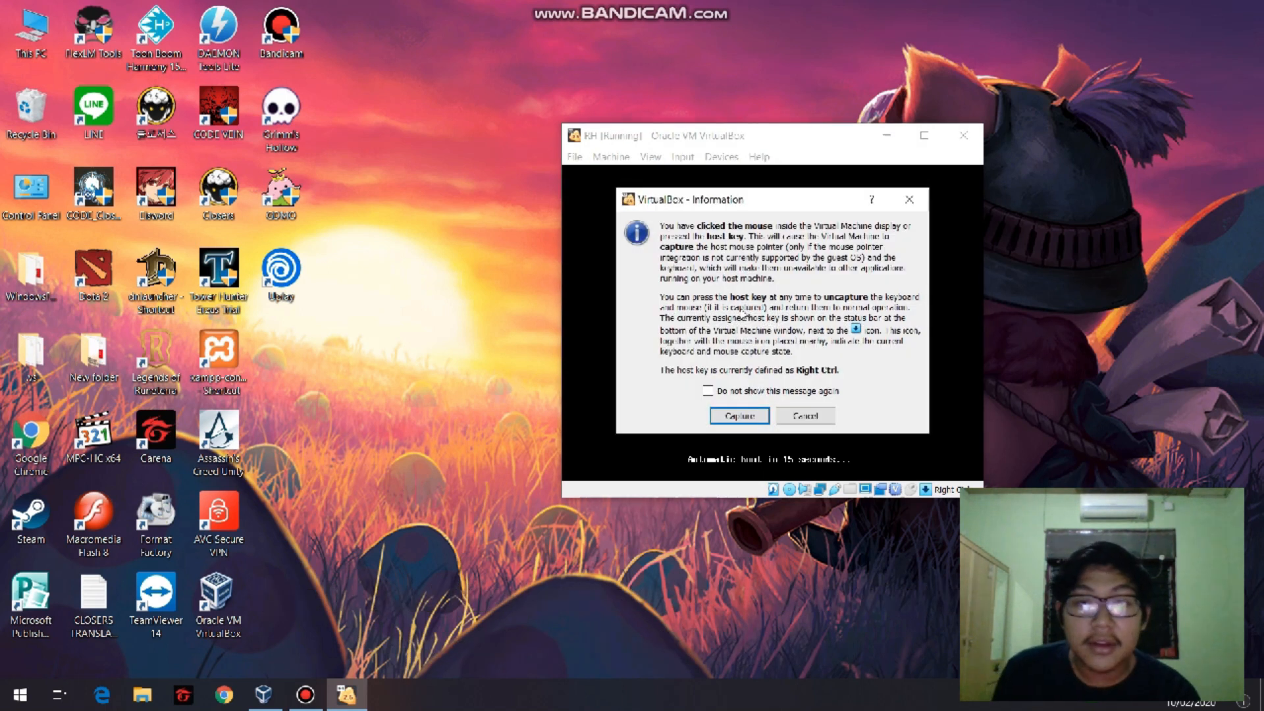
left_click(805, 416)
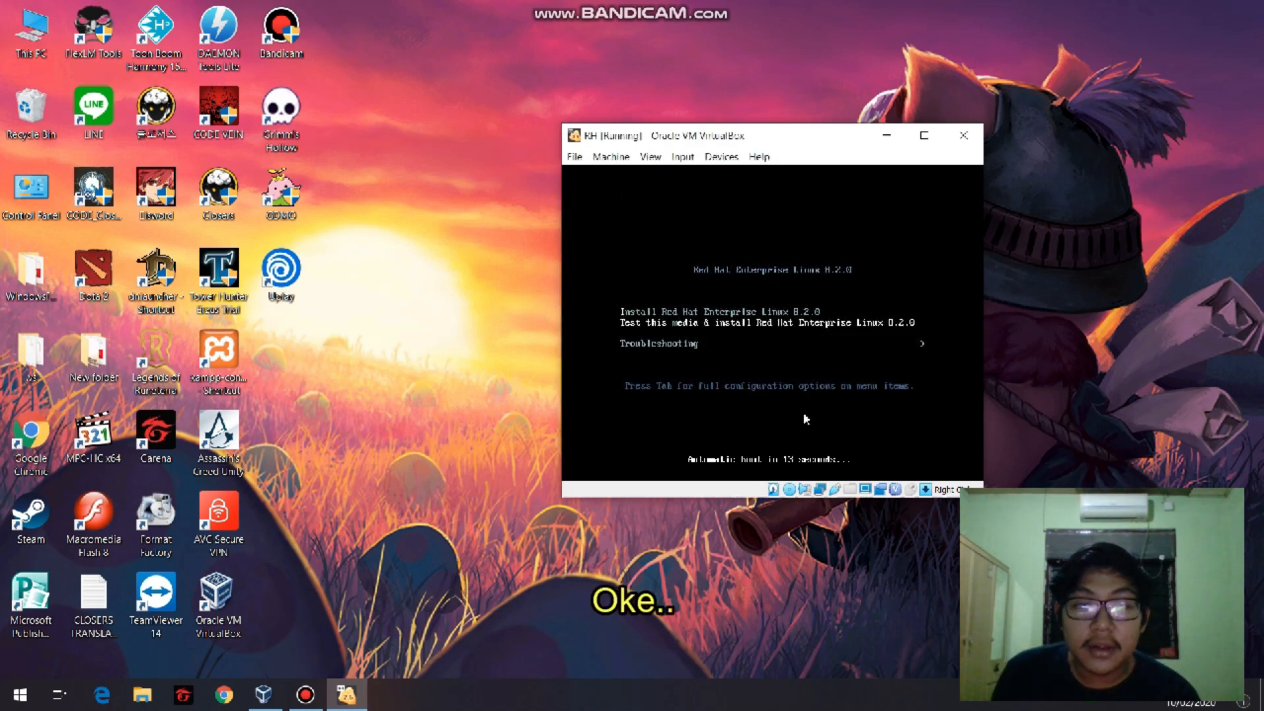
key("Return")
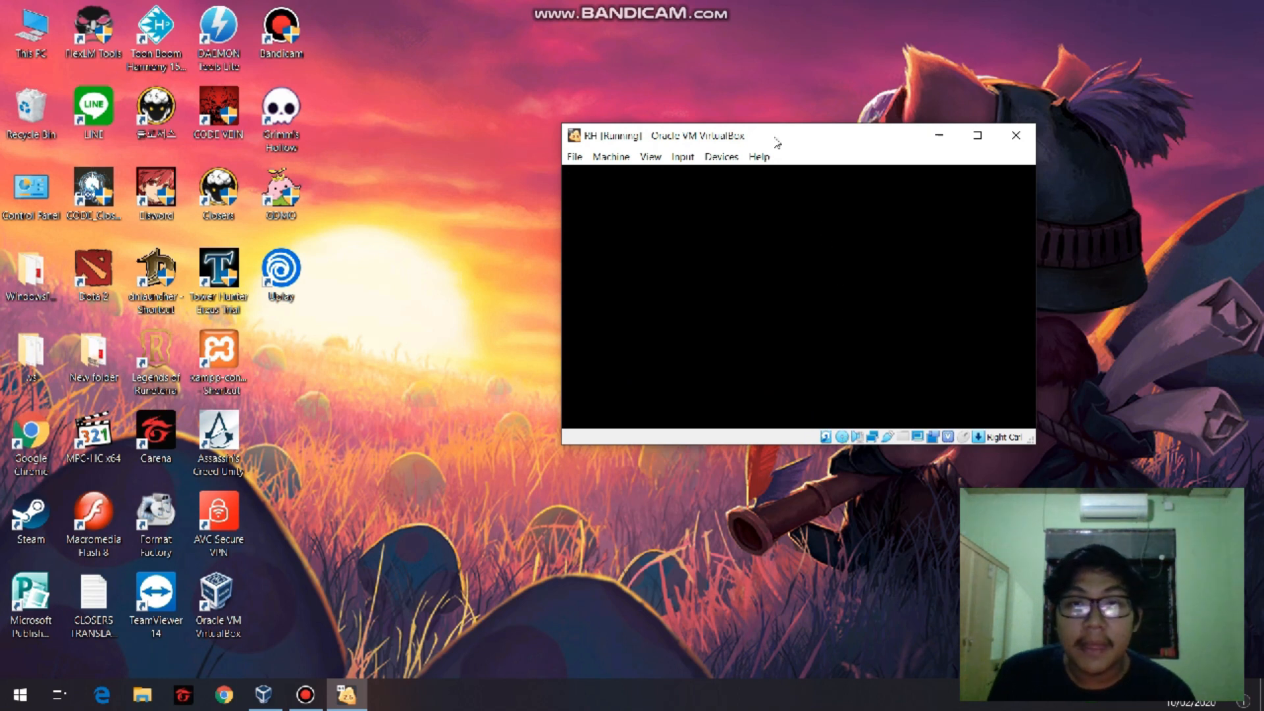
Dismiss the mouse capture notice and abort the installation media check.
left_click(663, 242)
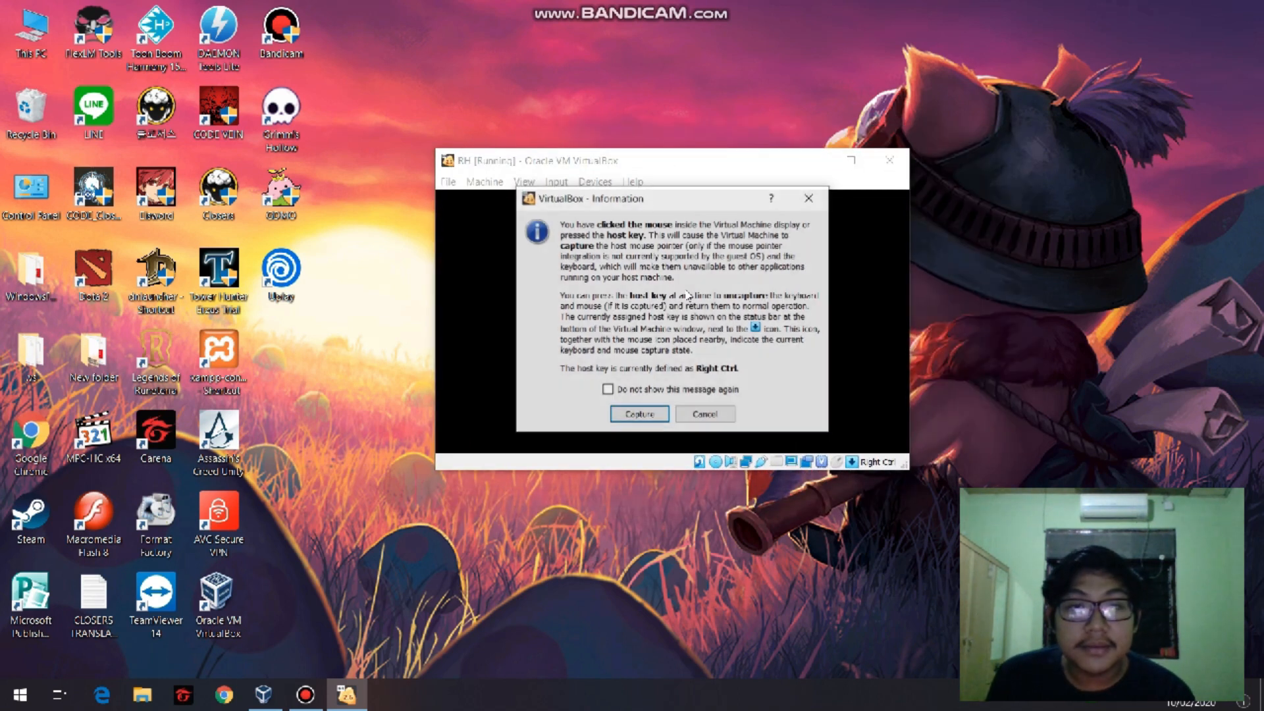
left_click(798, 203)
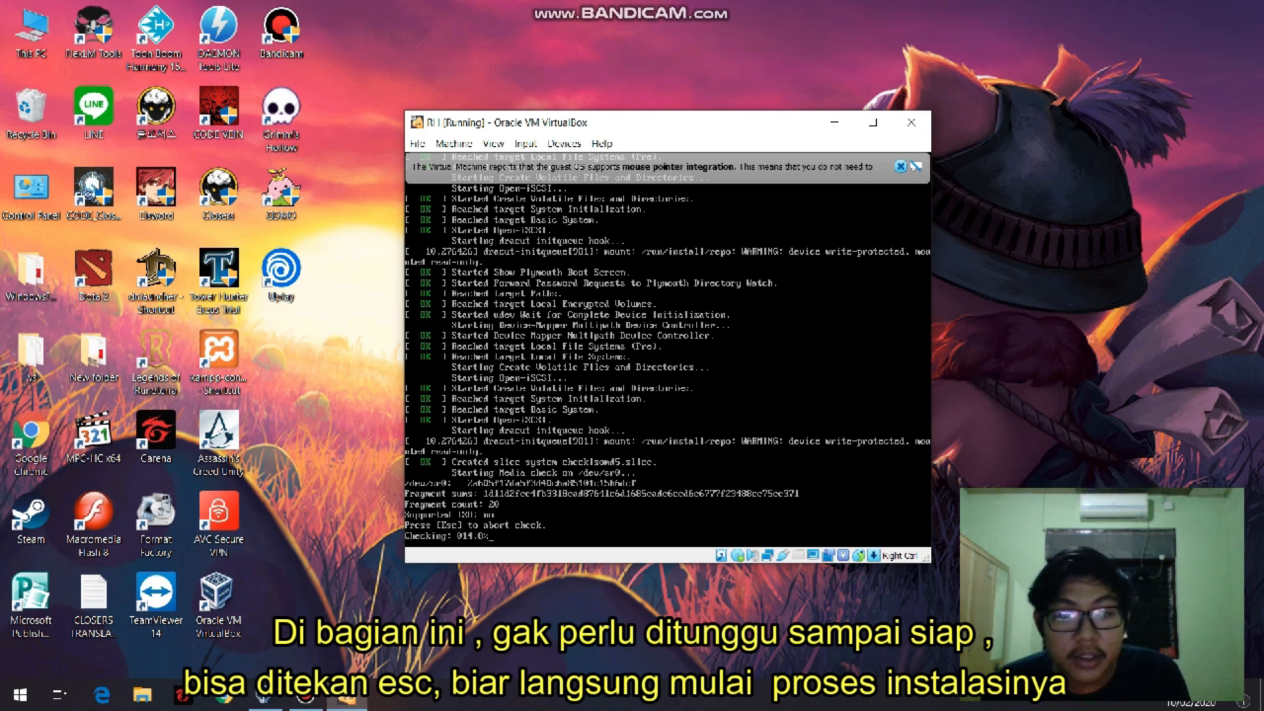
key("Escape")
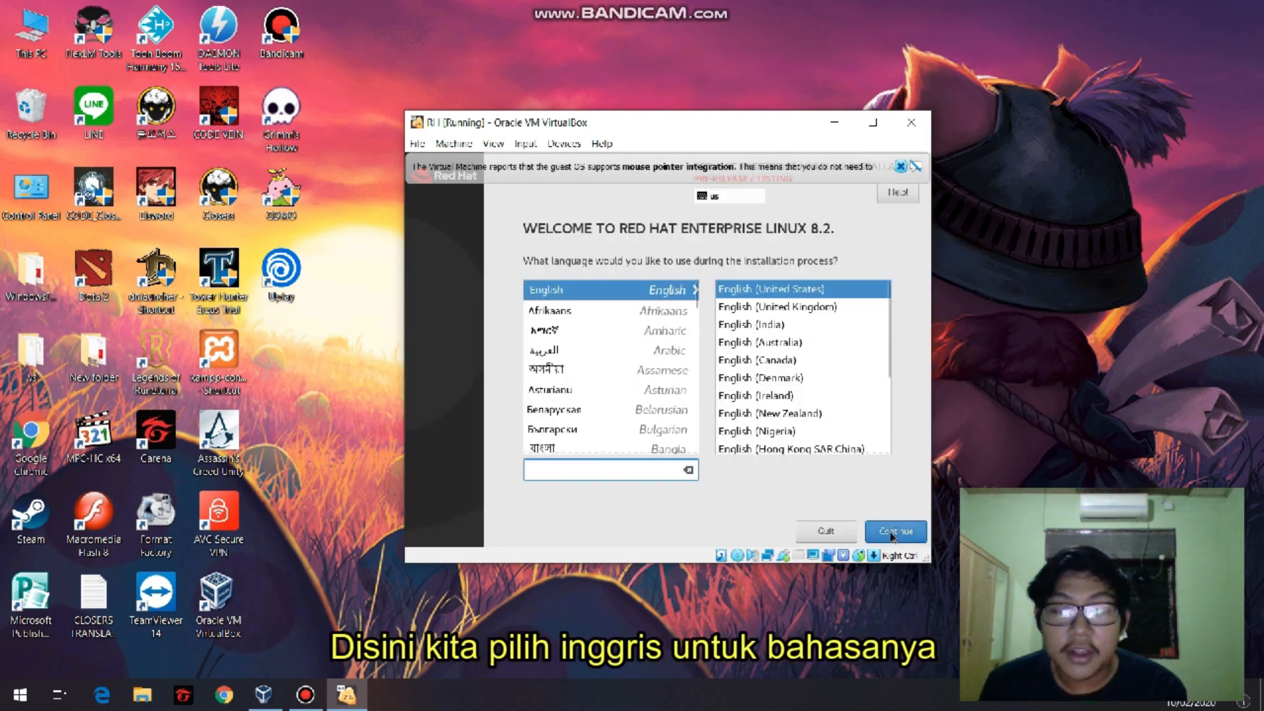
Continue the installation in English (United States) and accept the pre-release software notice.
left_click(894, 533)
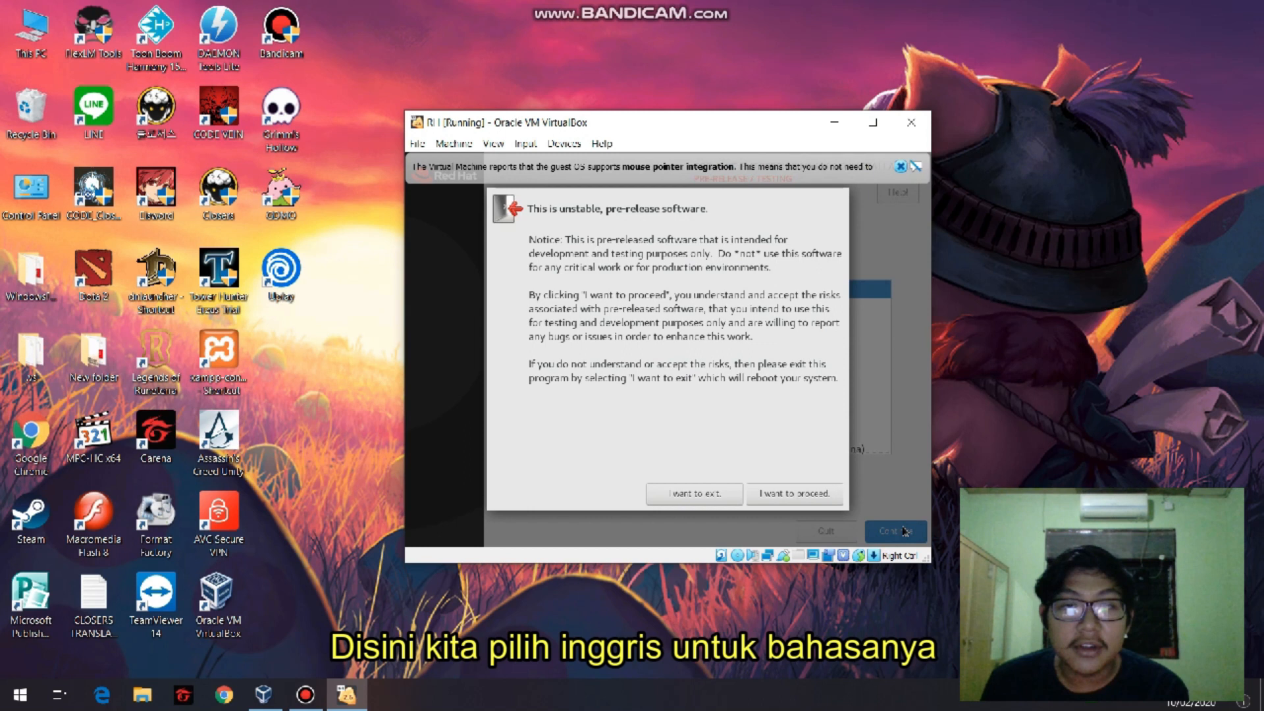
left_click(779, 501)
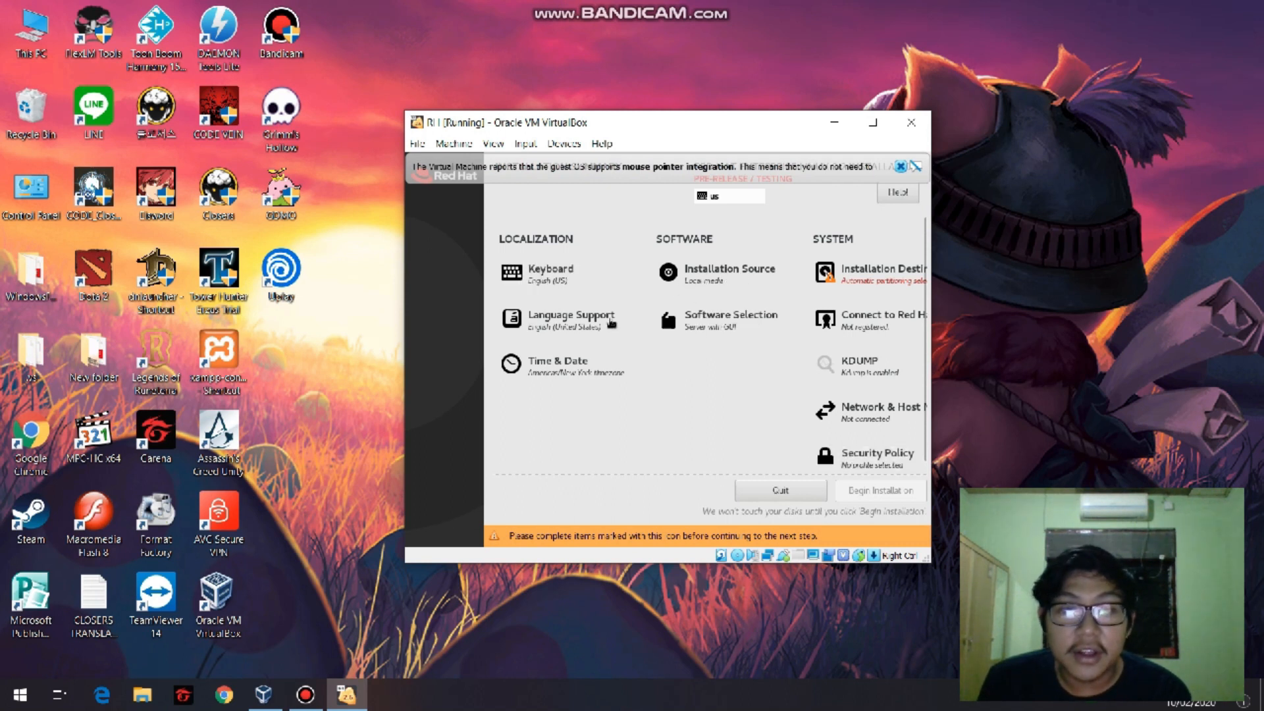
In Software Selection, choose Workstation as the base environment and add Graphical Administration Tools.
left_click(702, 331)
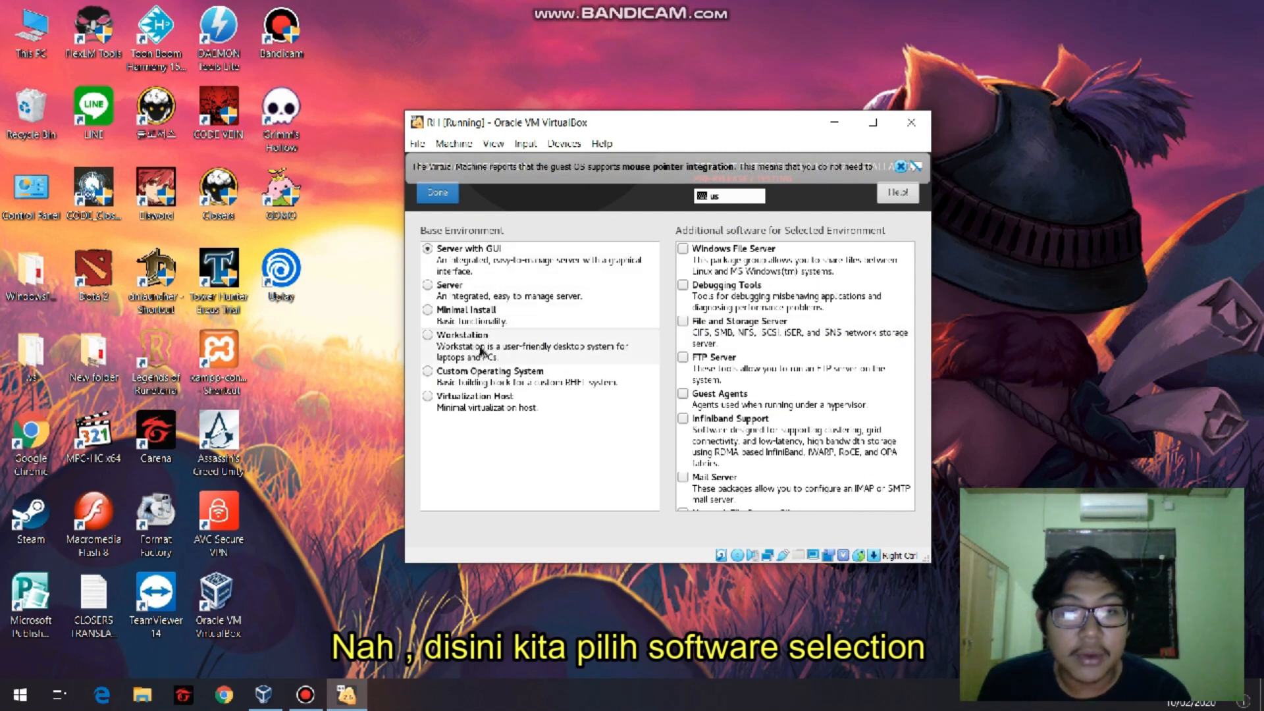
left_click(480, 351)
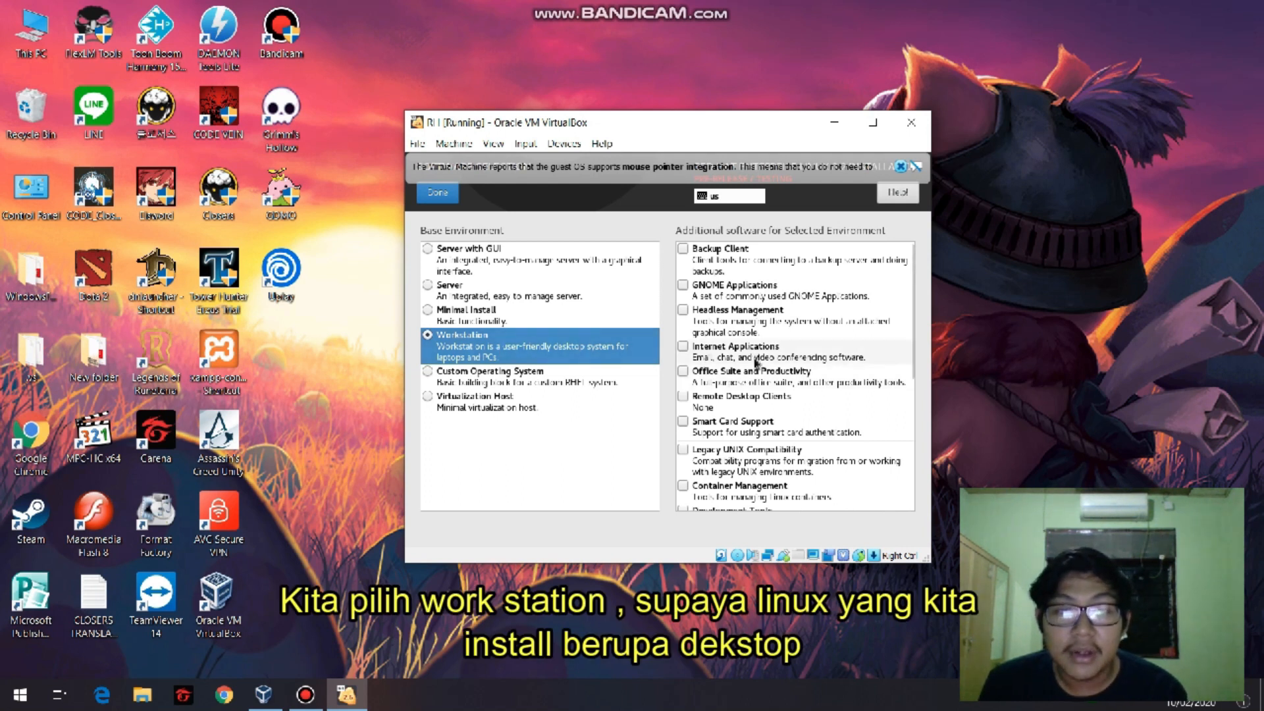
scroll(912, 311, "down", 5)
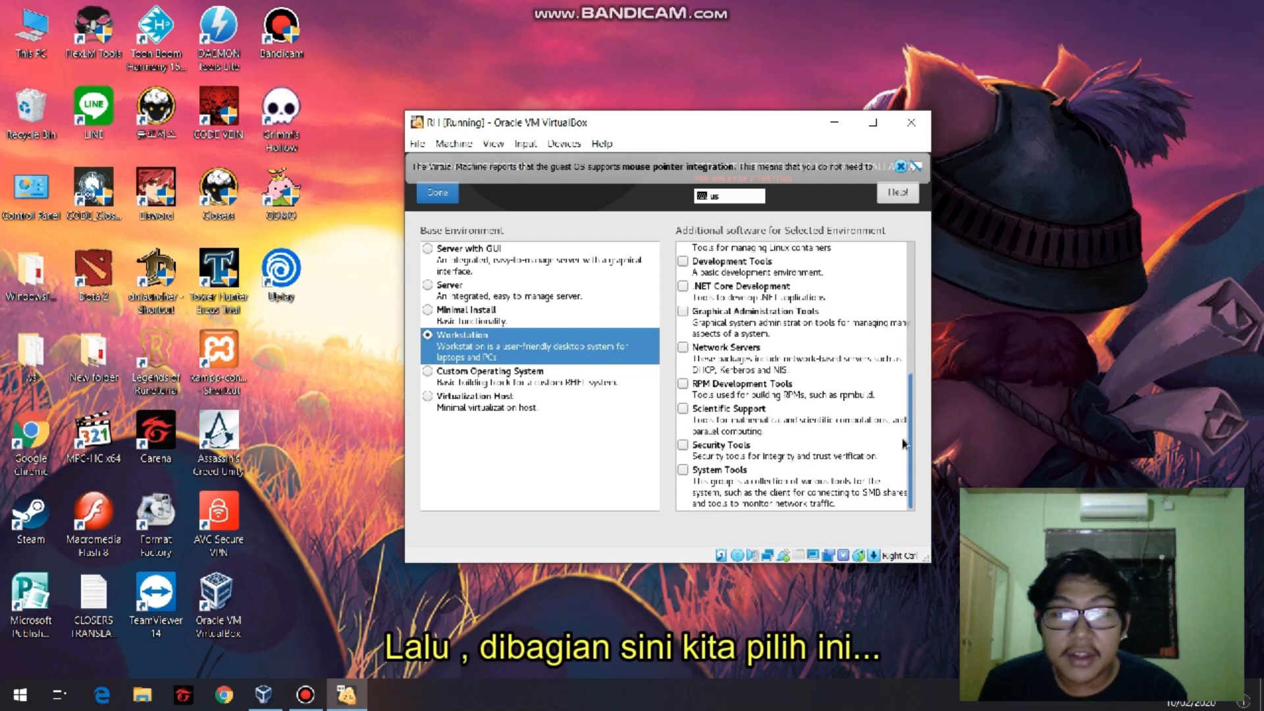
left_click(774, 335)
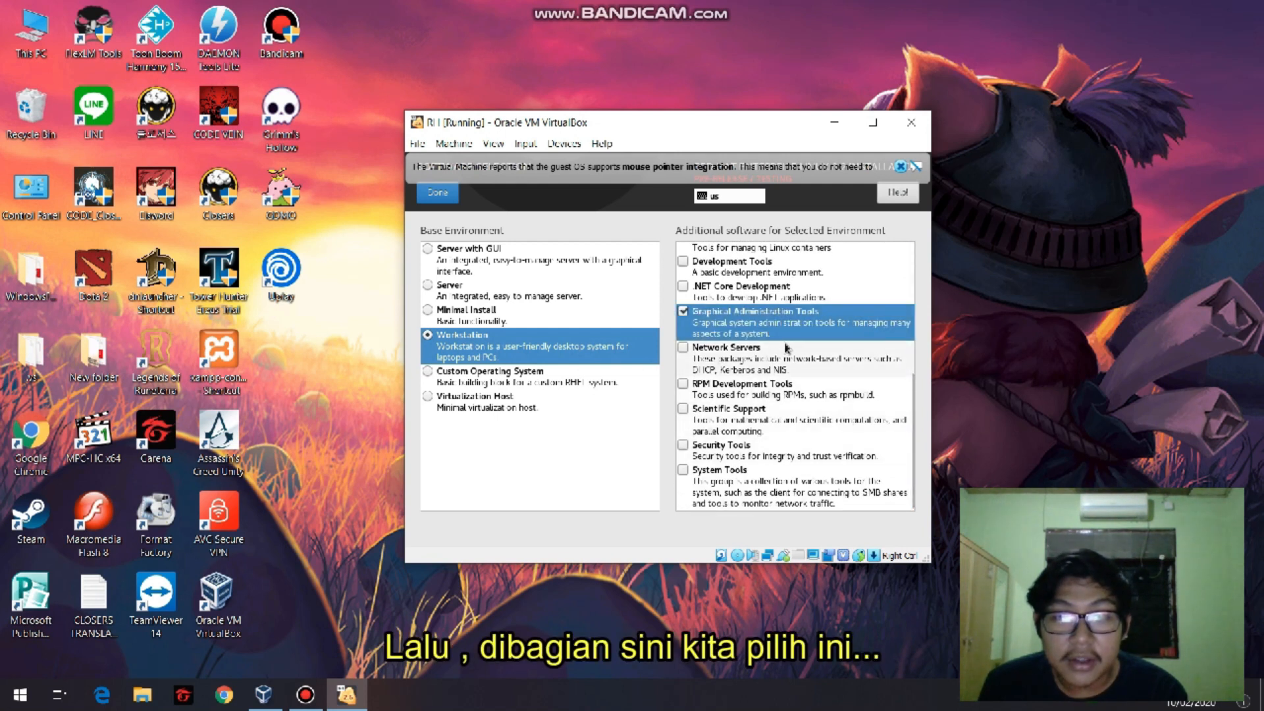
scroll(783, 369, "up", 3)
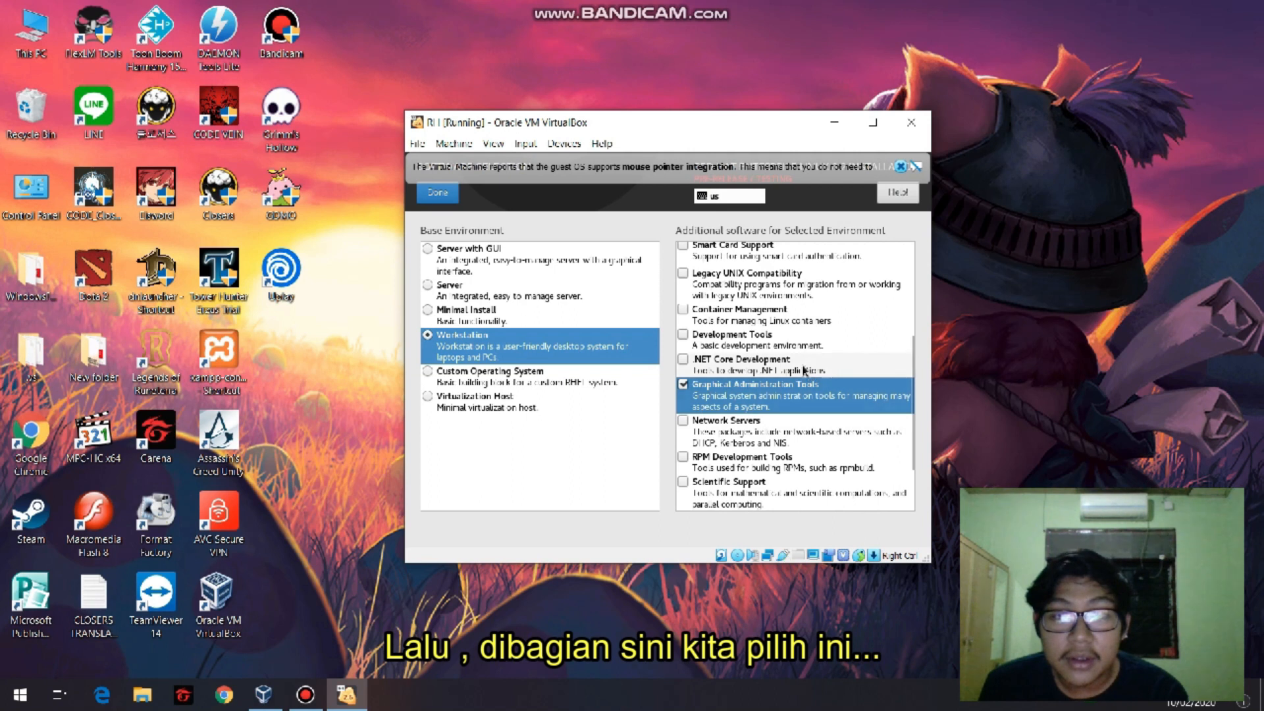
scroll(770, 362, "down", 3)
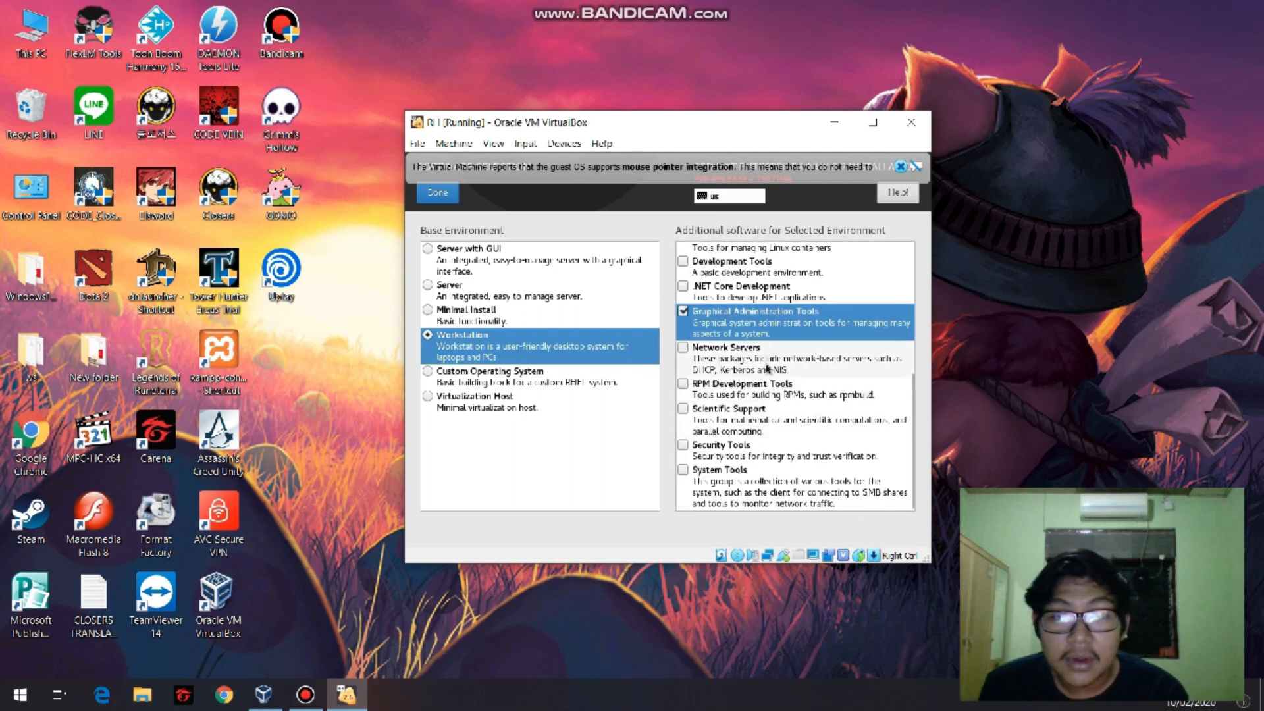
scroll(782, 359, "up", 5)
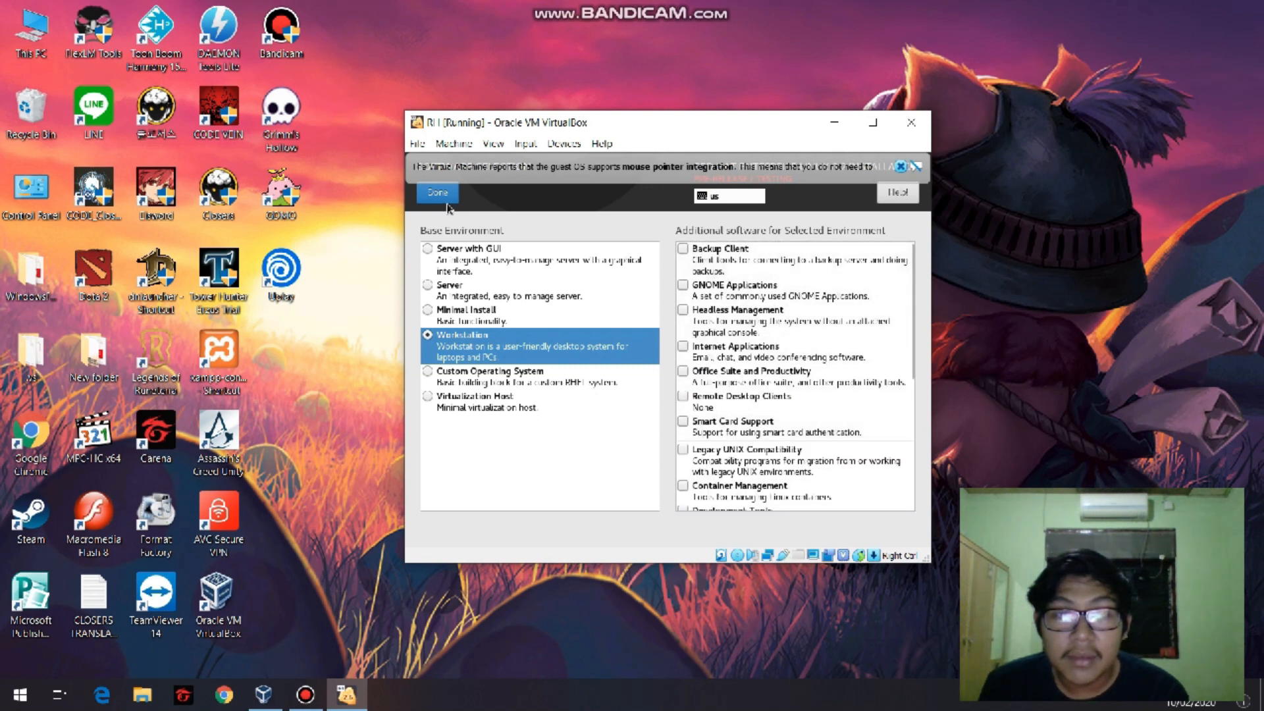
left_click(305, 695)
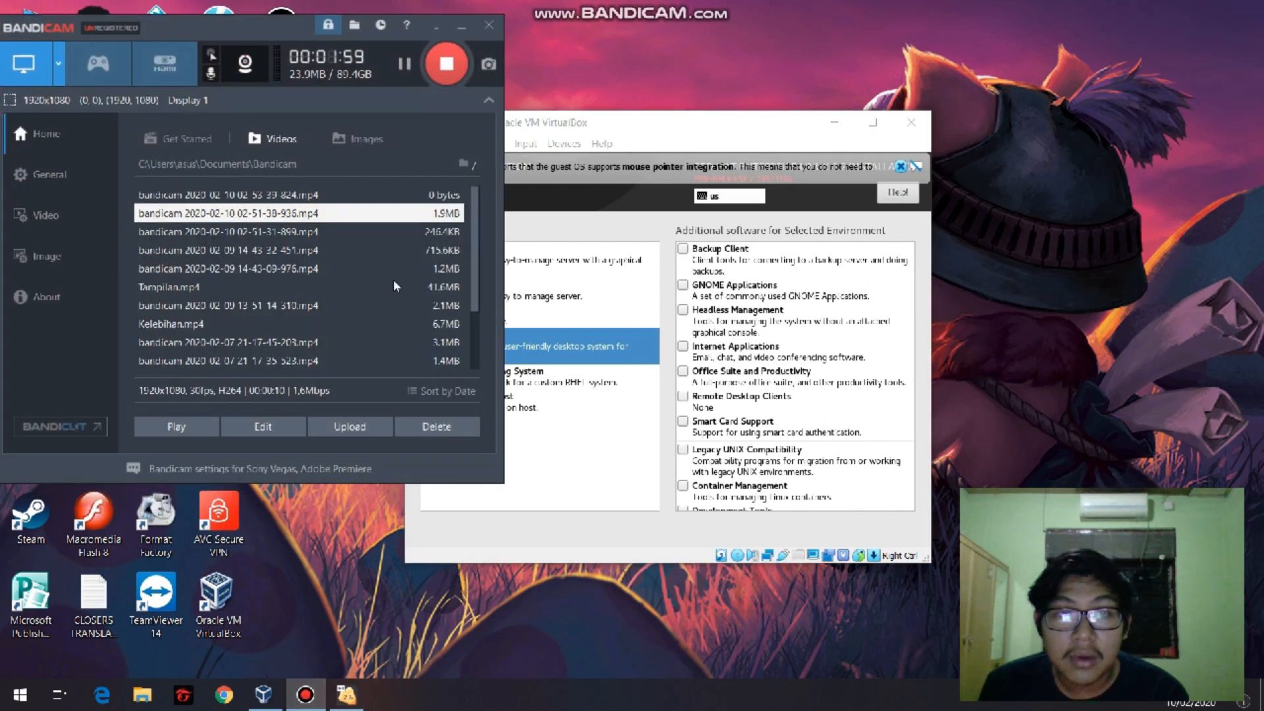
left_click(442, 81)
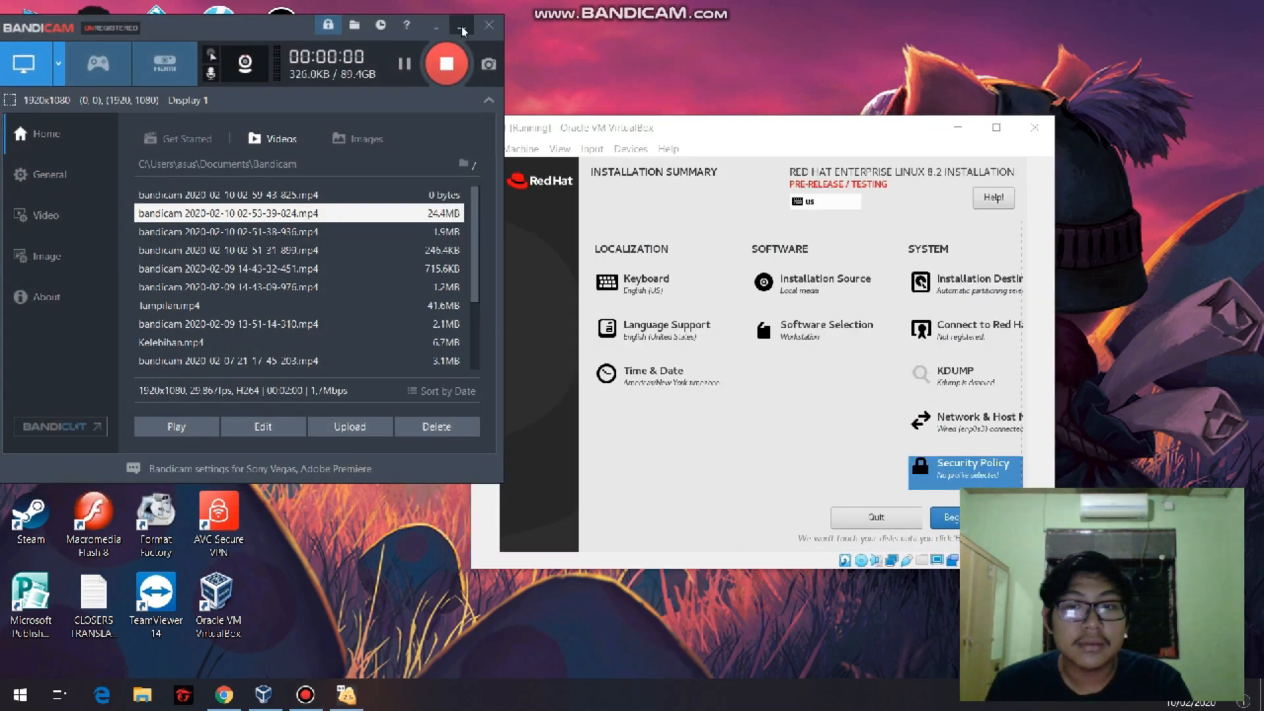
left_click(462, 29)
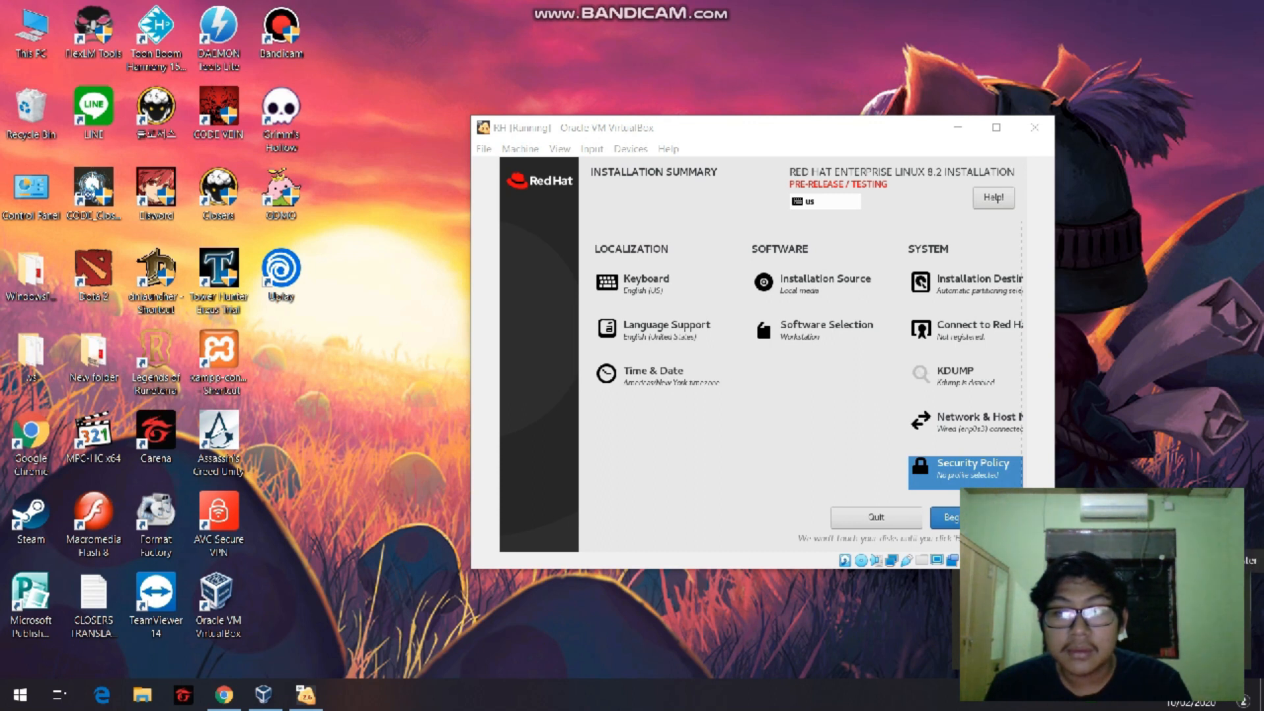
left_click(1236, 586)
left_click_drag(798, 137, 728, 125)
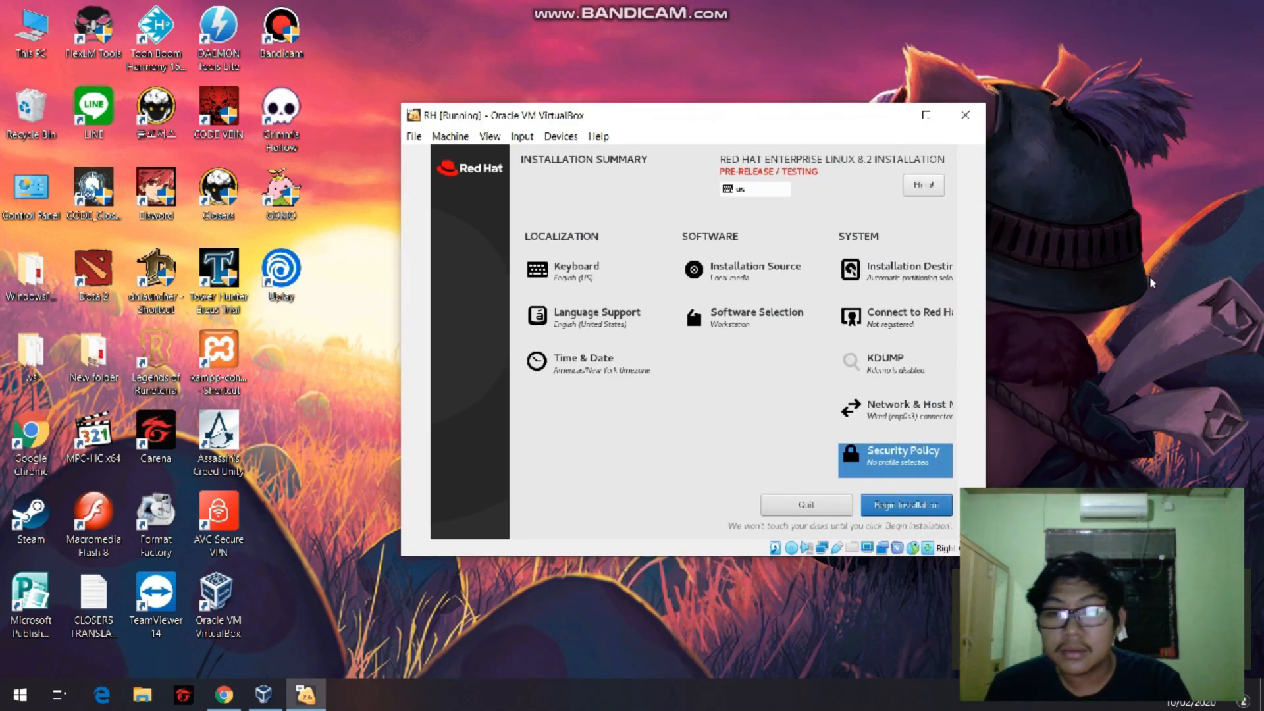
left_click(1236, 586)
left_click(1132, 381)
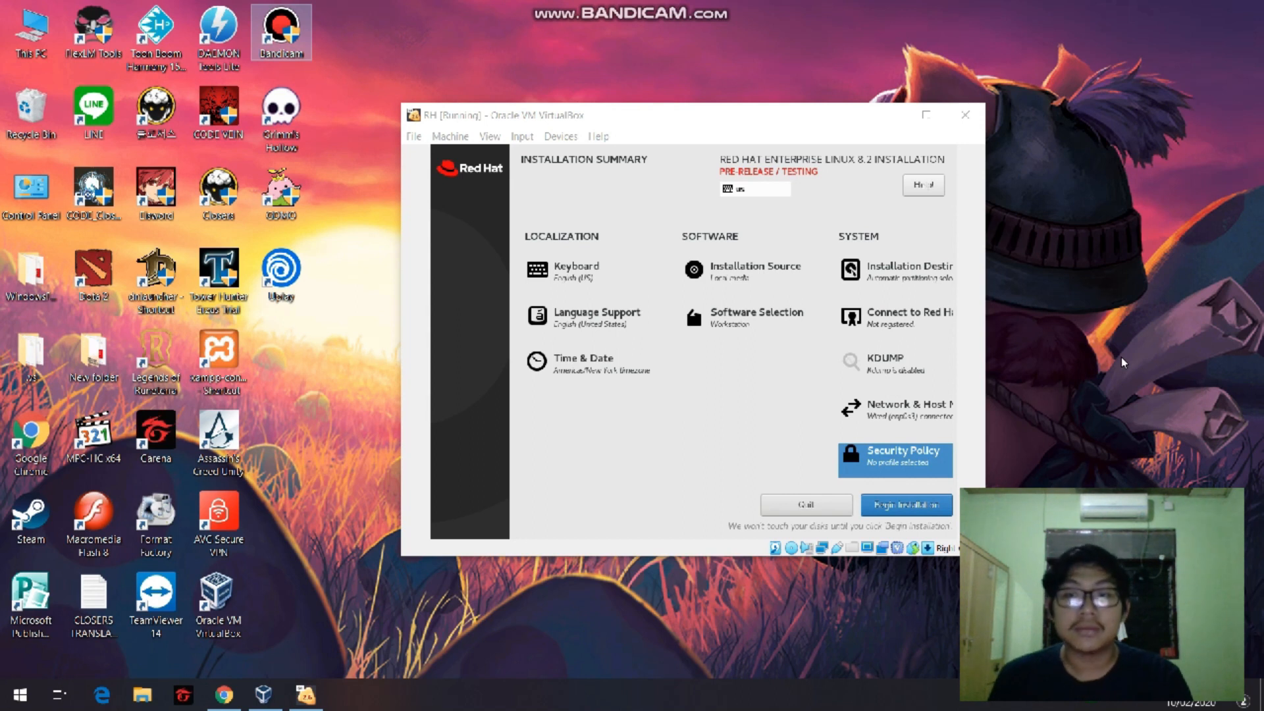
left_click_drag(775, 127, 745, 120)
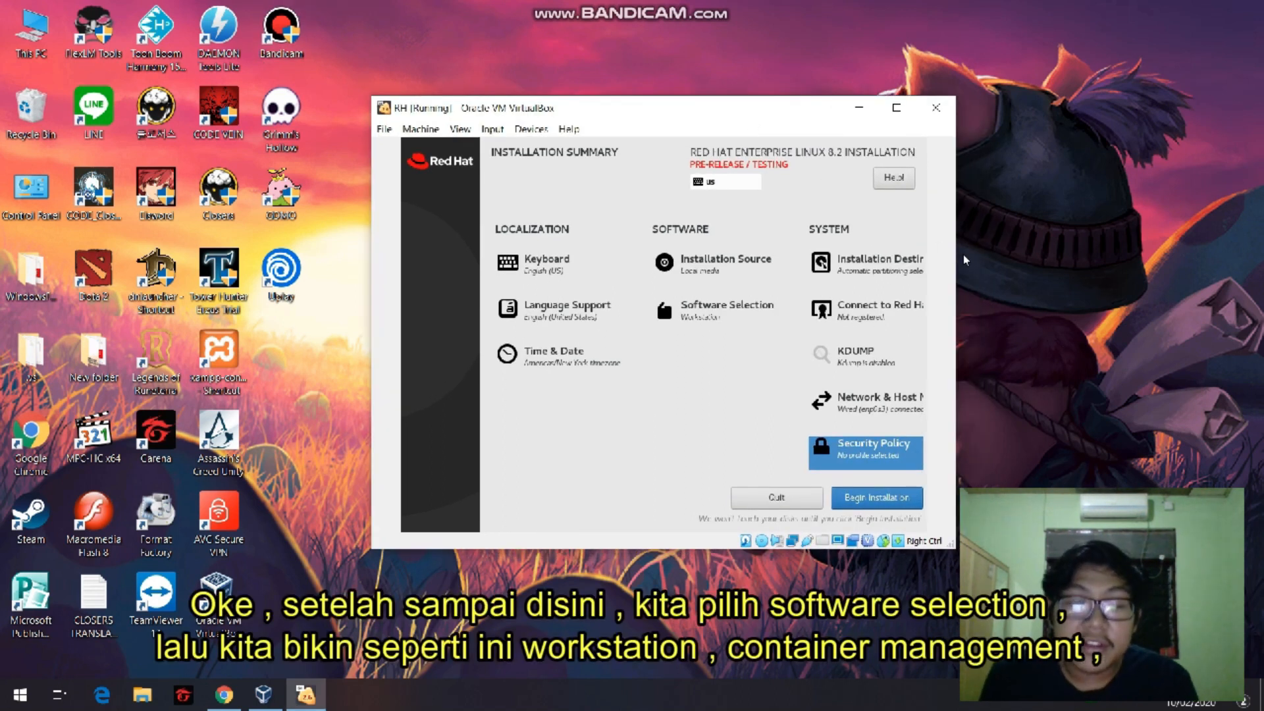
Confirm Workstation in Software Selection with Container Management, Development Tools and Graphical Administration Tools as additional software.
left_click(710, 323)
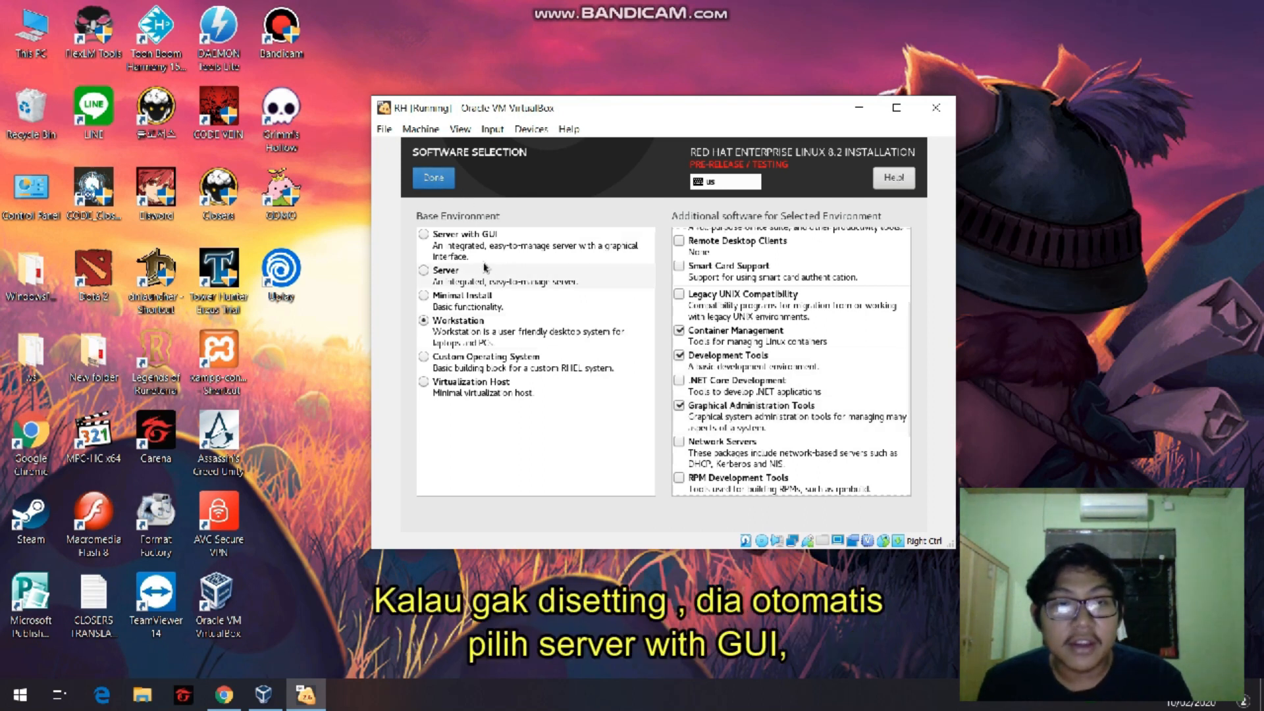
left_click(452, 256)
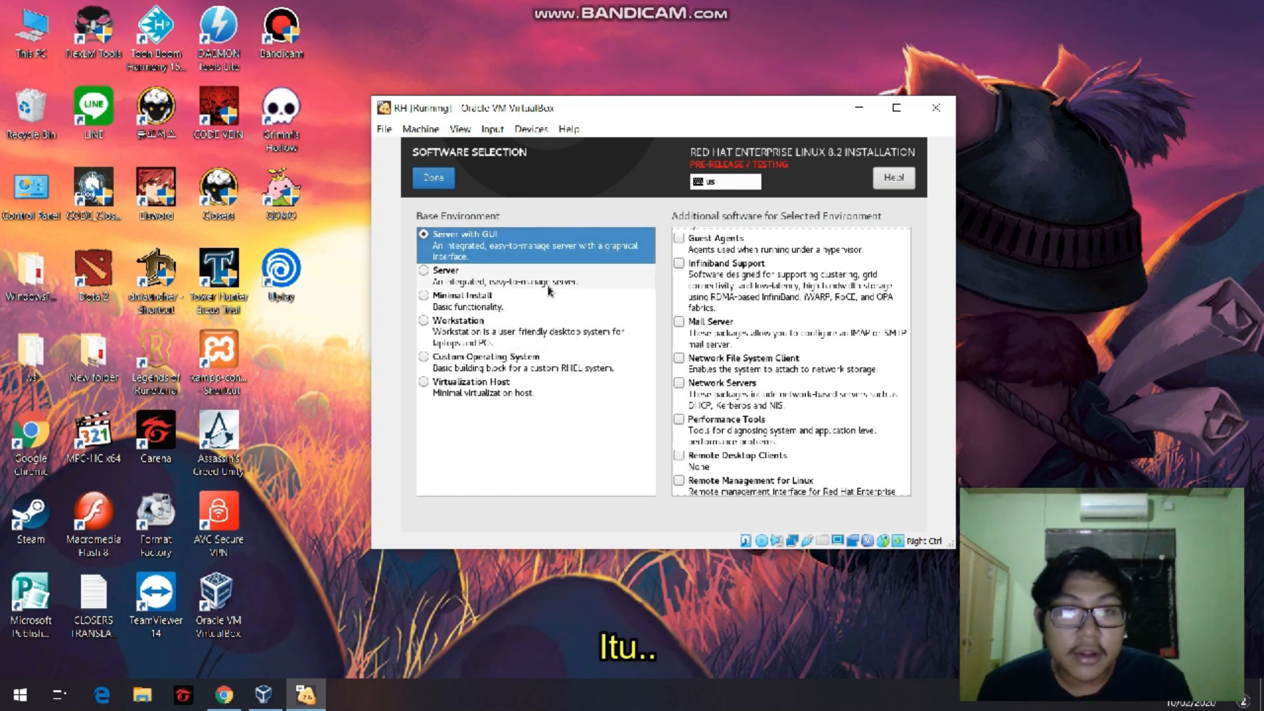
left_click(505, 339)
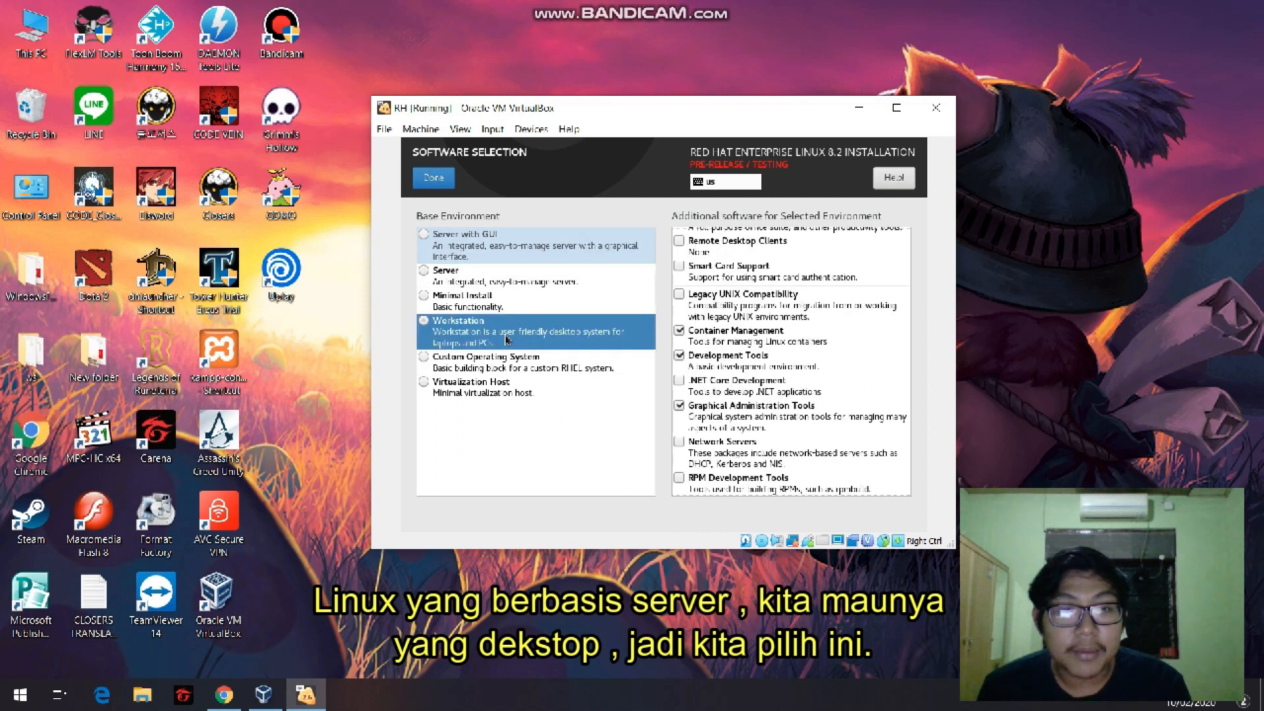
scroll(757, 342, "down", 1)
scroll(757, 343, "down", 2)
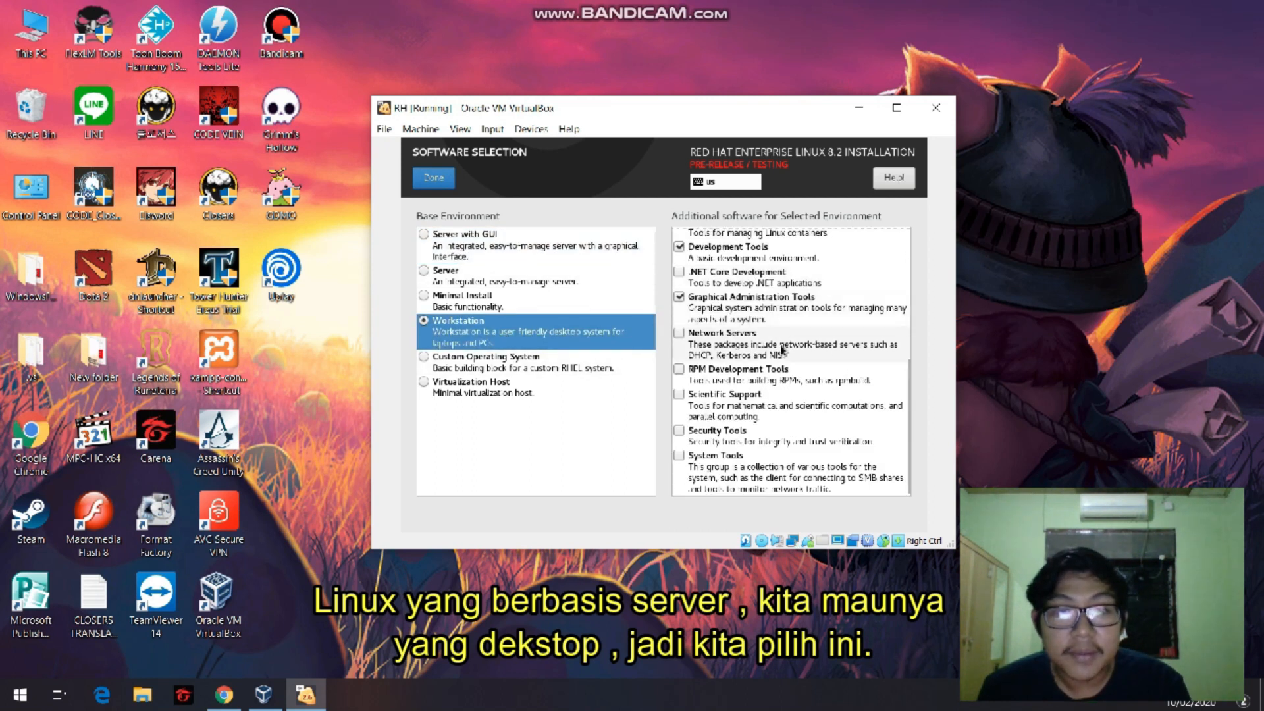
scroll(751, 322, "up", 2)
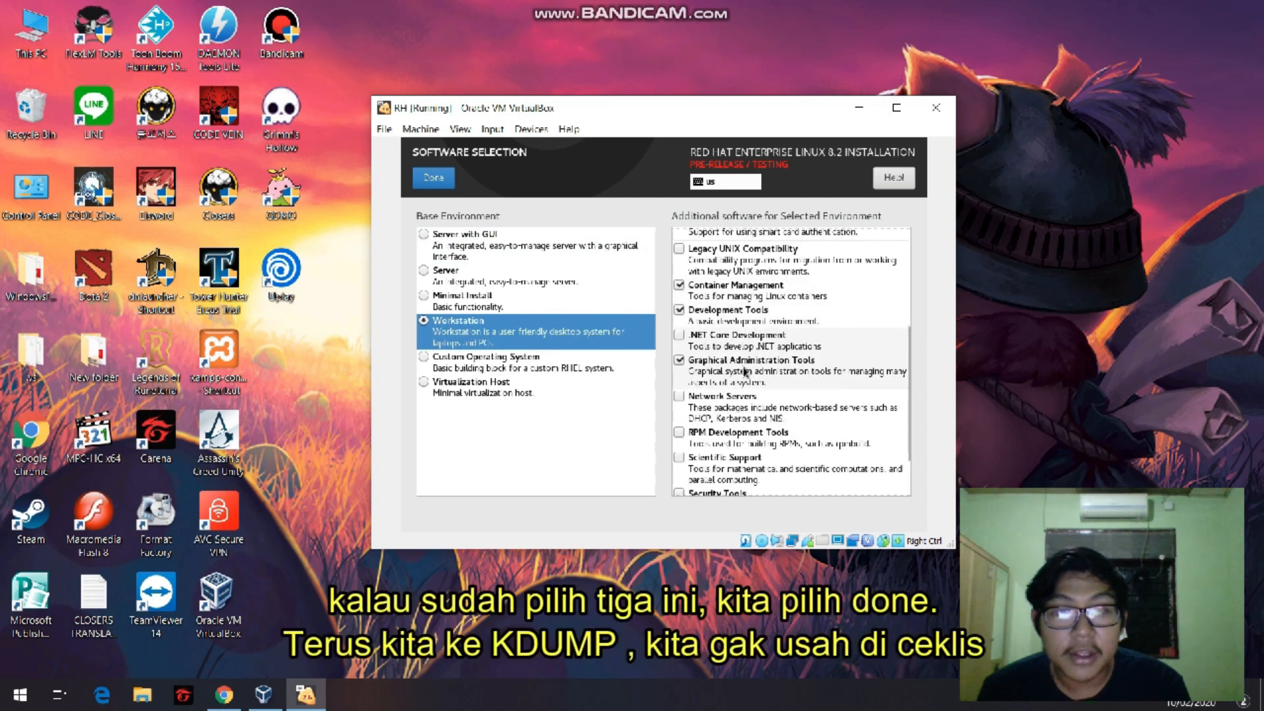
left_click(434, 177)
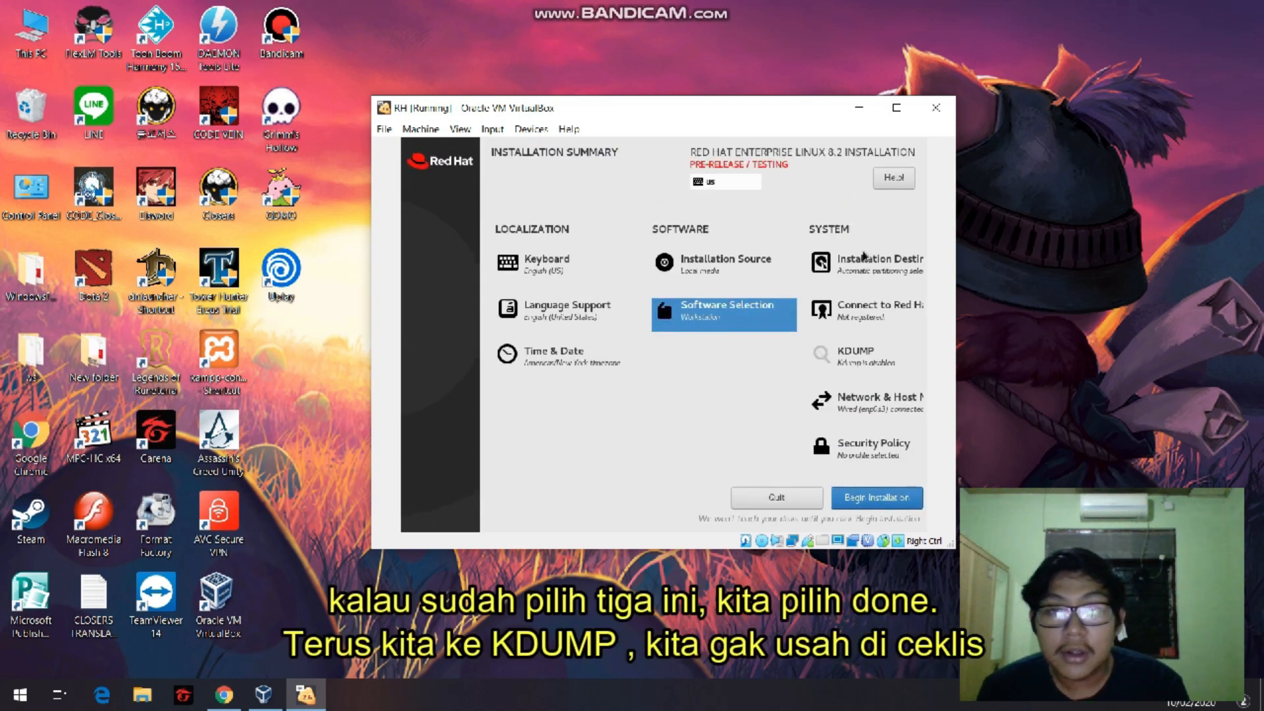
Review the KDUMP settings, leaving kdump disabled, and check the network and host name settings.
left_click(863, 361)
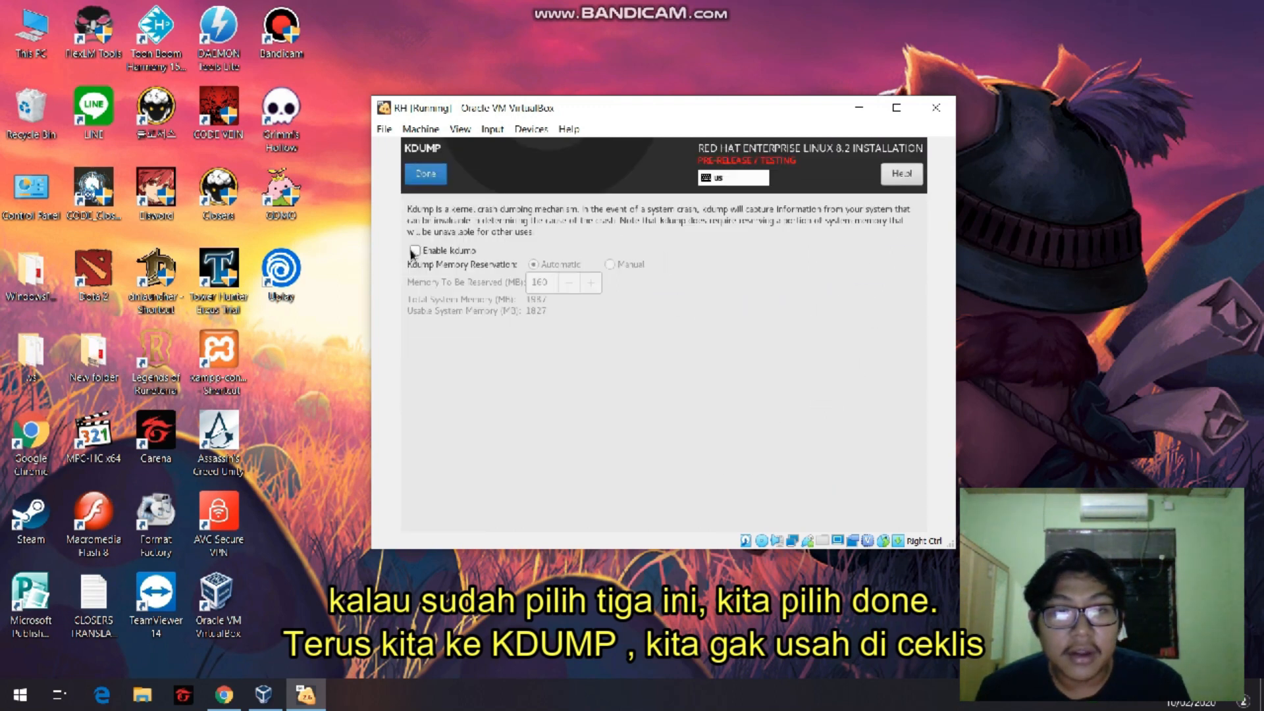
left_click(436, 179)
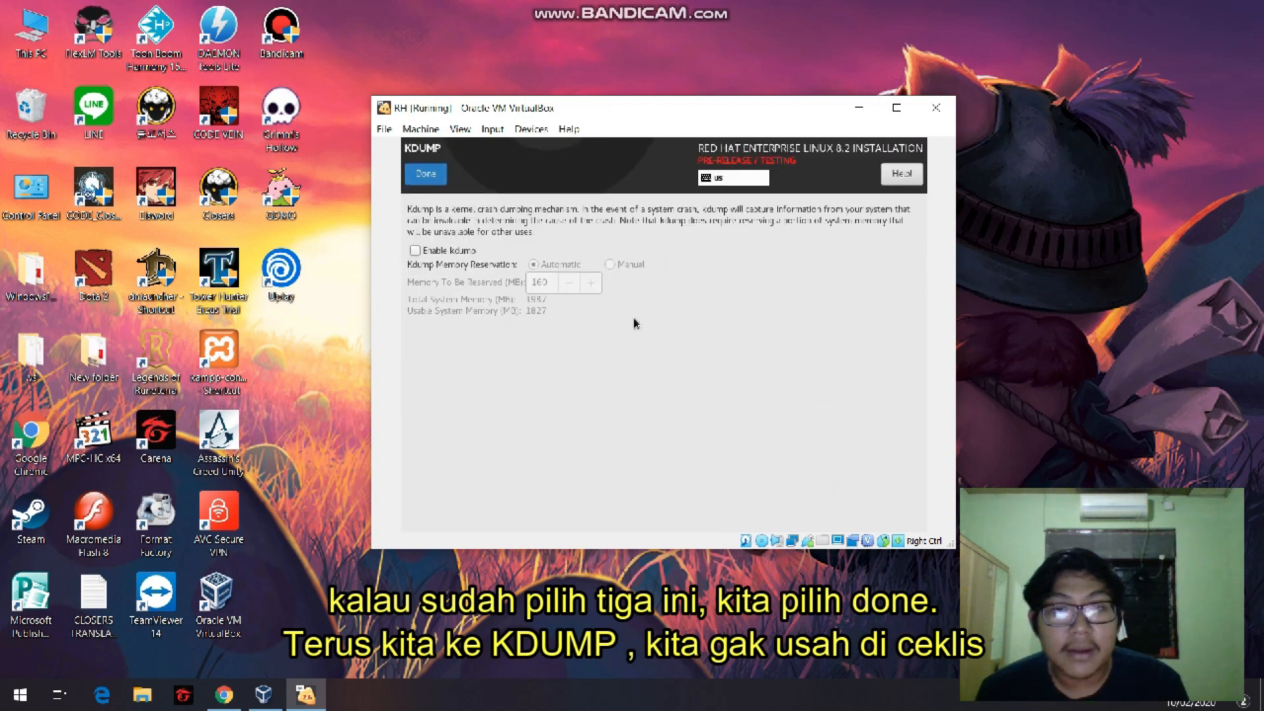
left_click(857, 419)
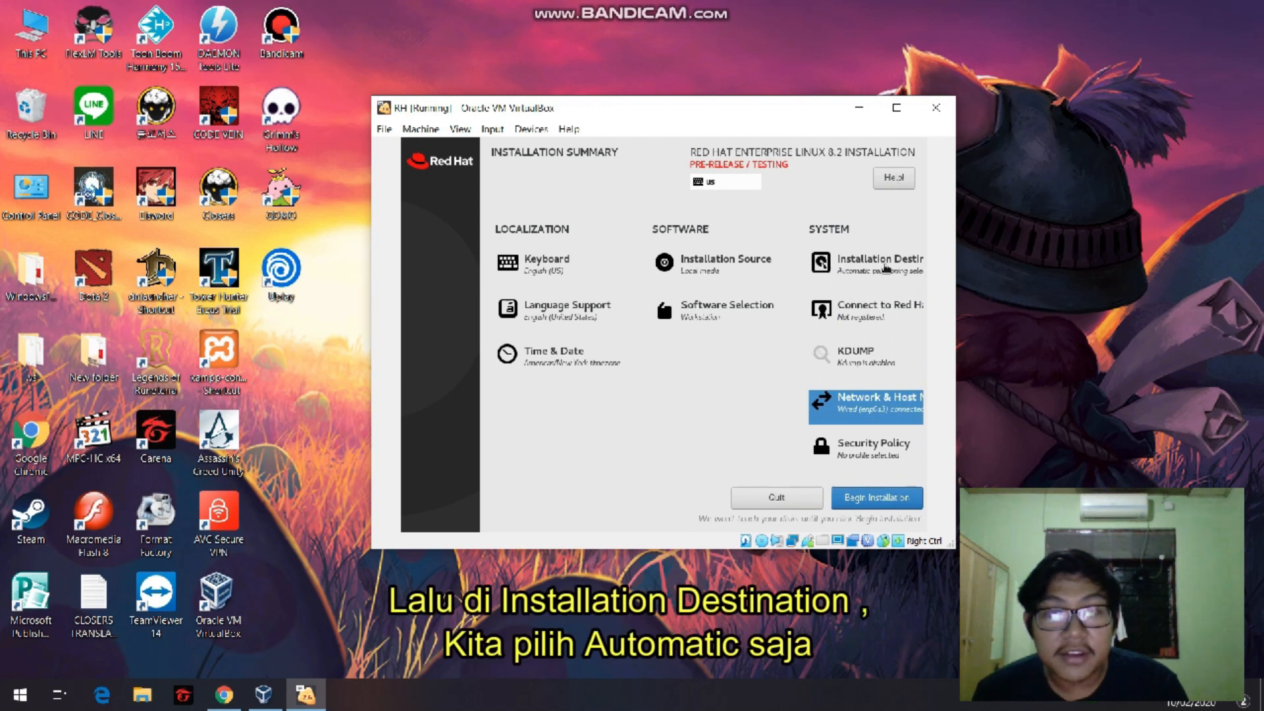
Accept the ATA VBOX HARDDISK destination with automatic storage configuration and begin the installation.
left_click(864, 266)
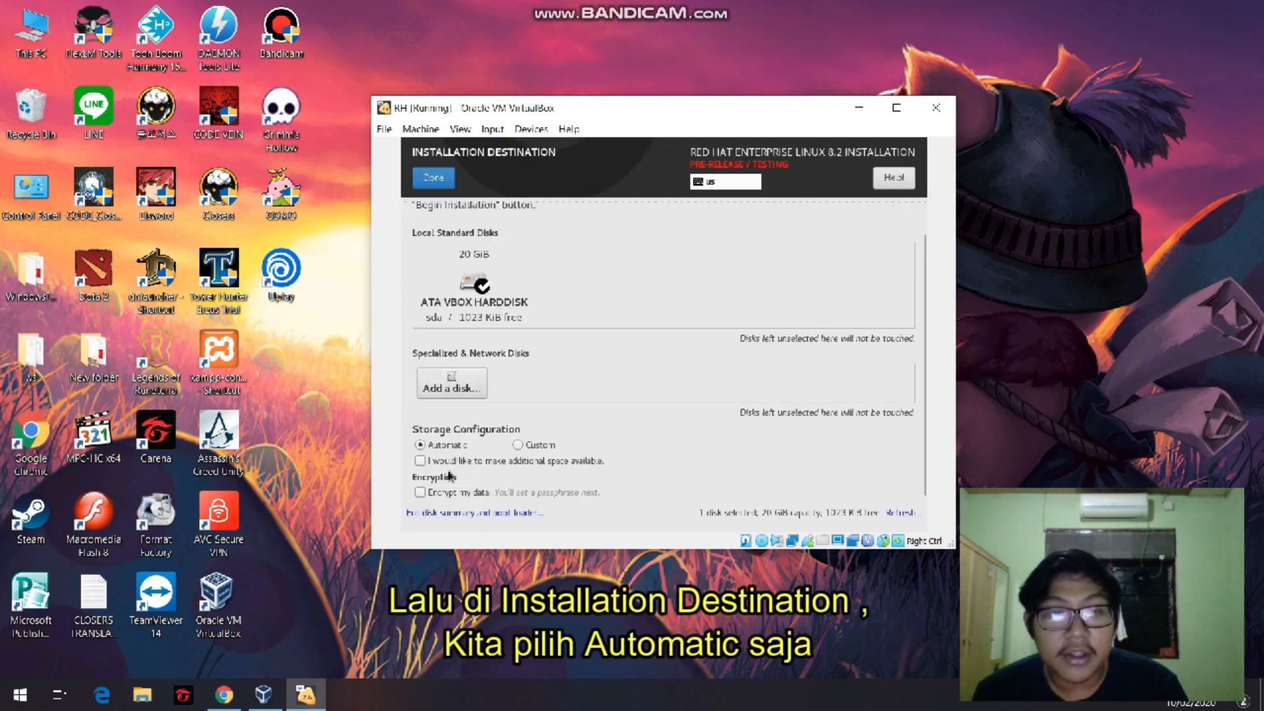
left_click(434, 178)
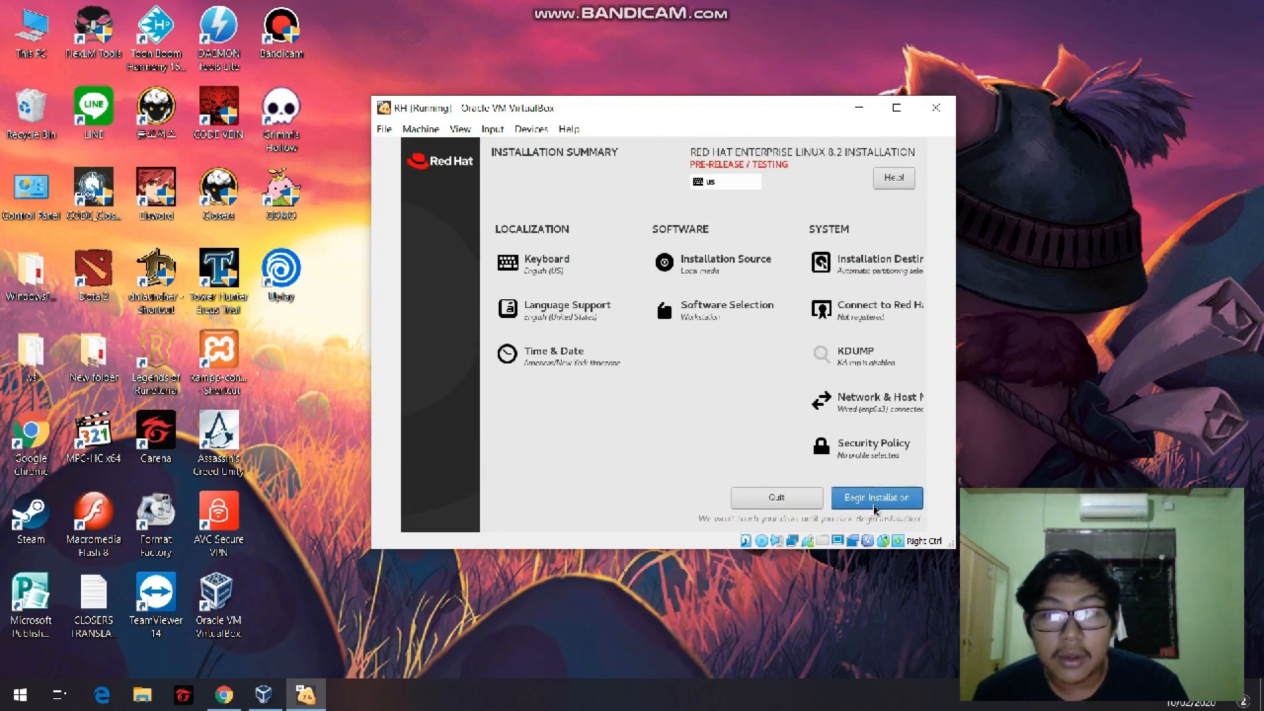
left_click(874, 501)
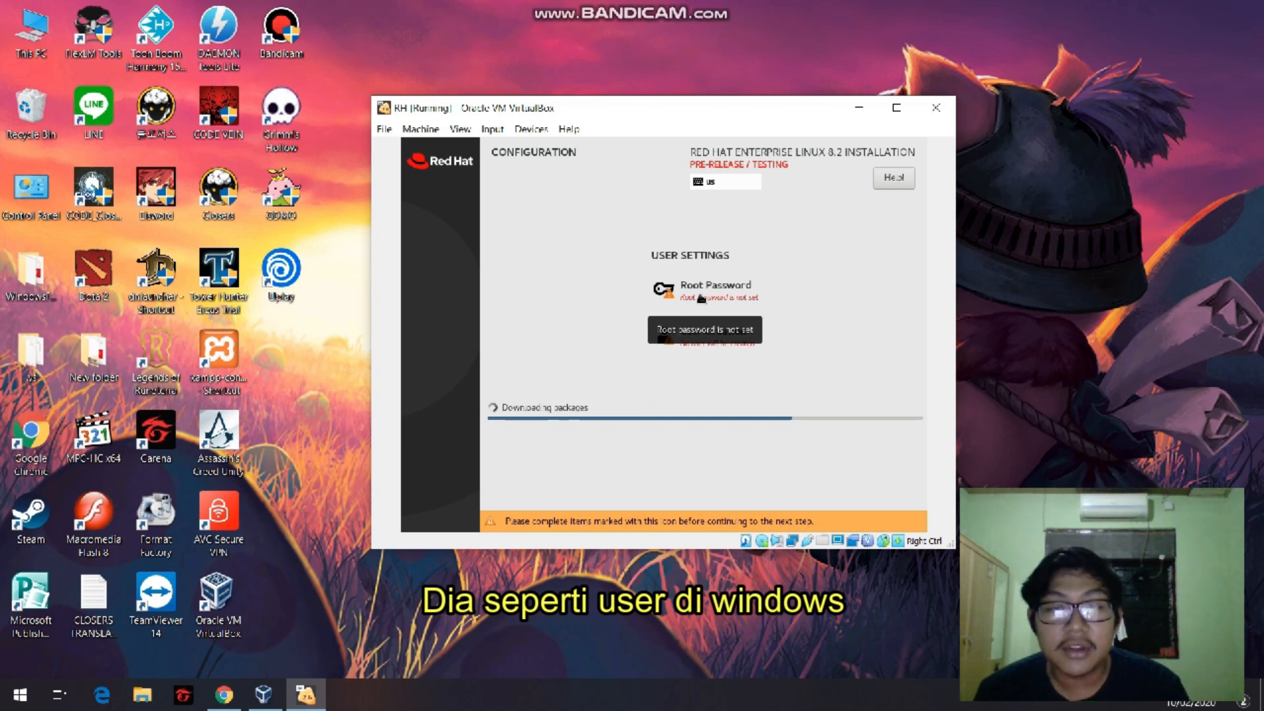
Set and confirm the root password, and accept it despite its weak rating.
left_click(721, 289)
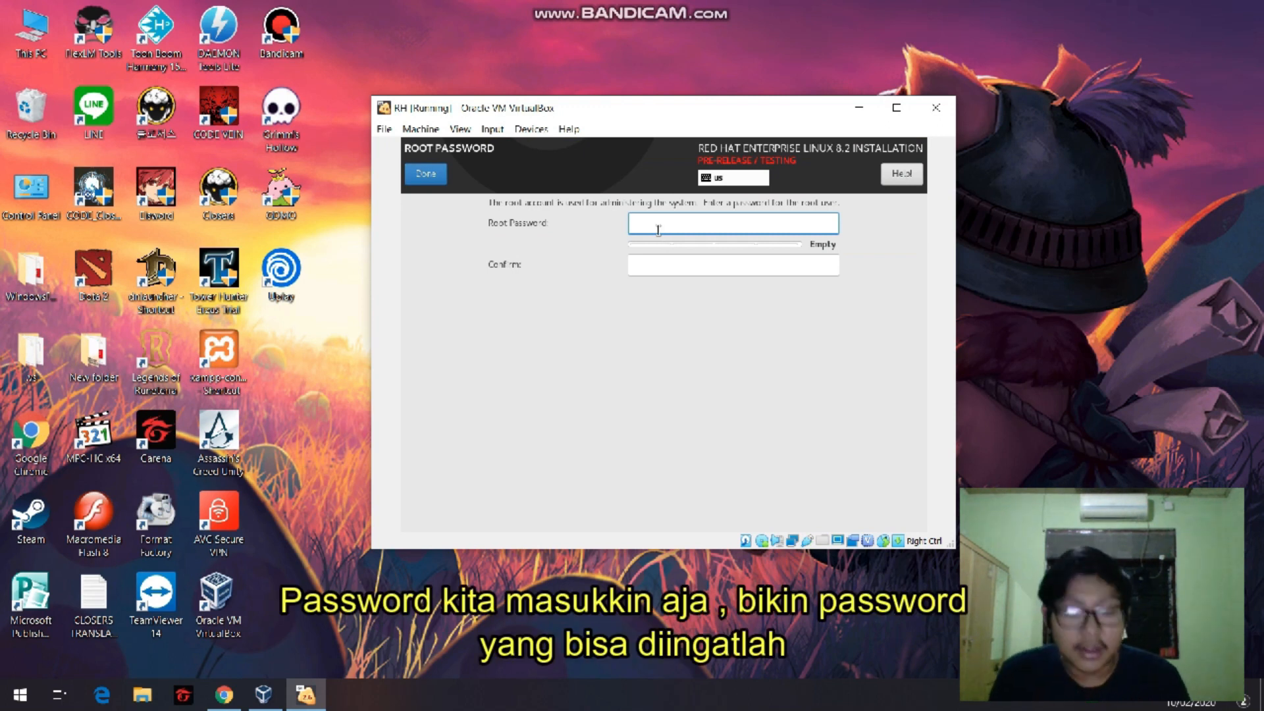
type("••••••••")
key("Tab")
type("•••••")
key("BackSpace")
key("BackSpace")
key("BackSpace")
type("••••")
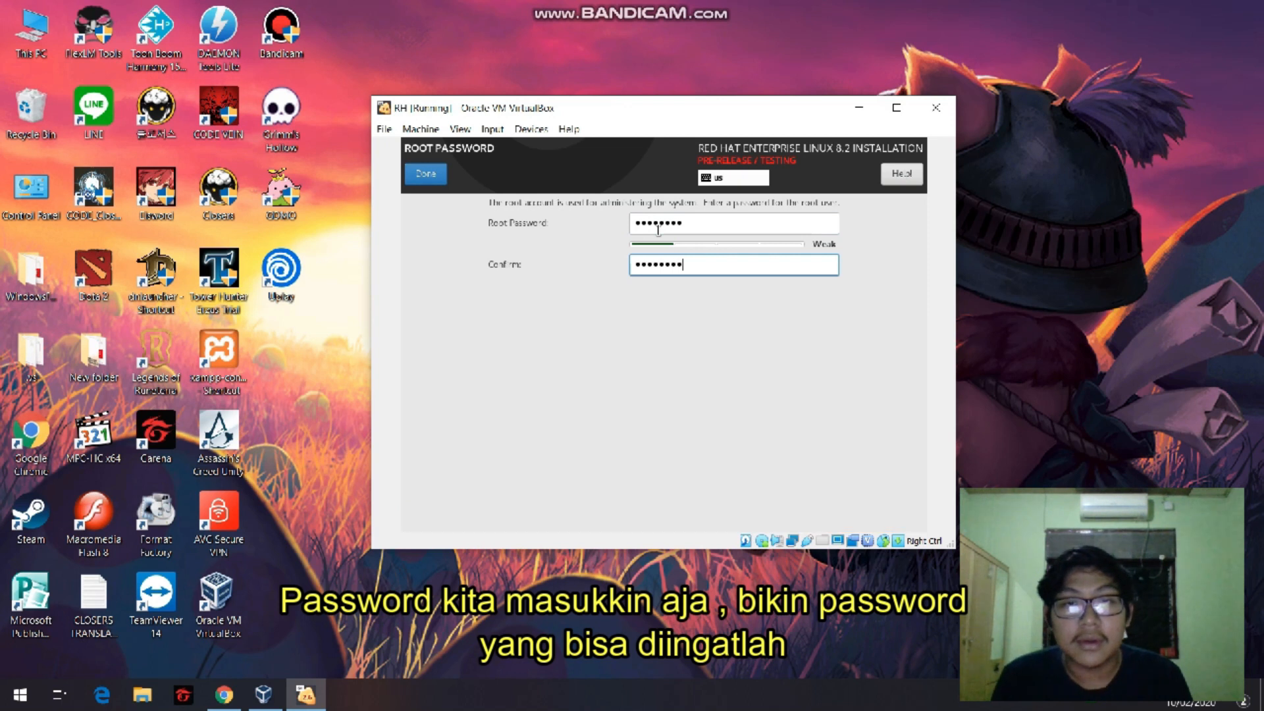
key("Tab")
key("Return")
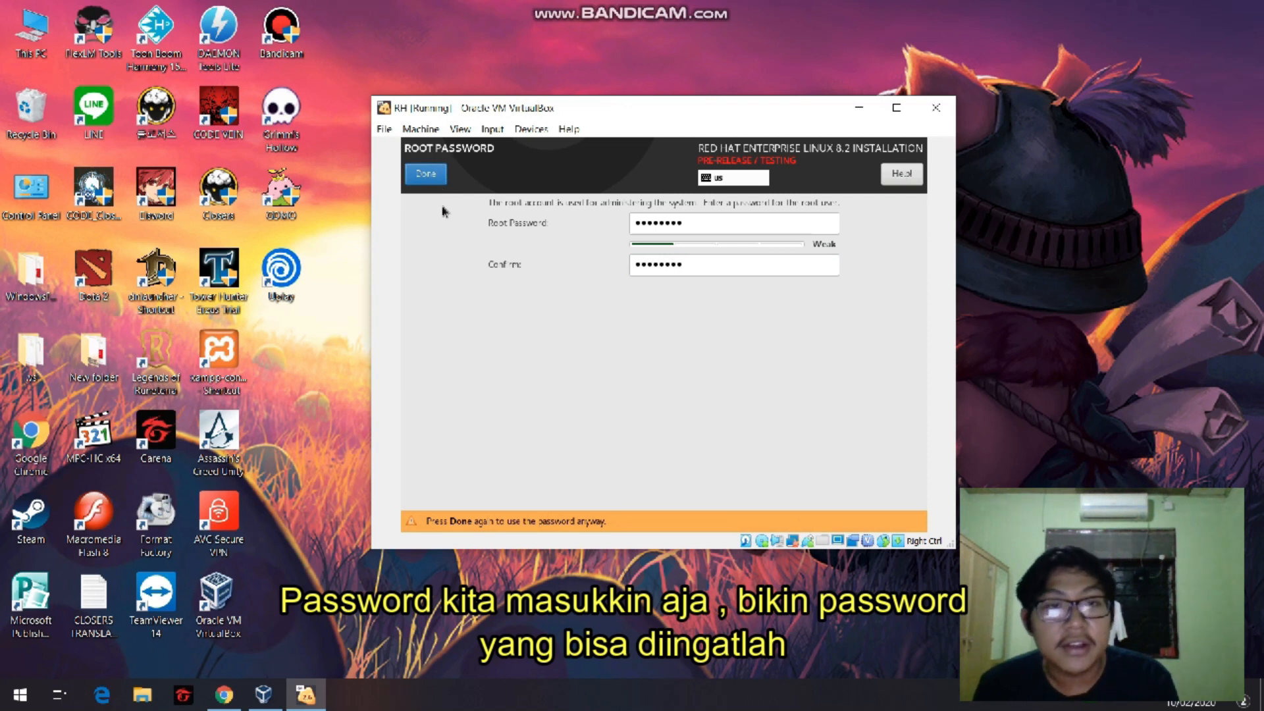
left_click(428, 174)
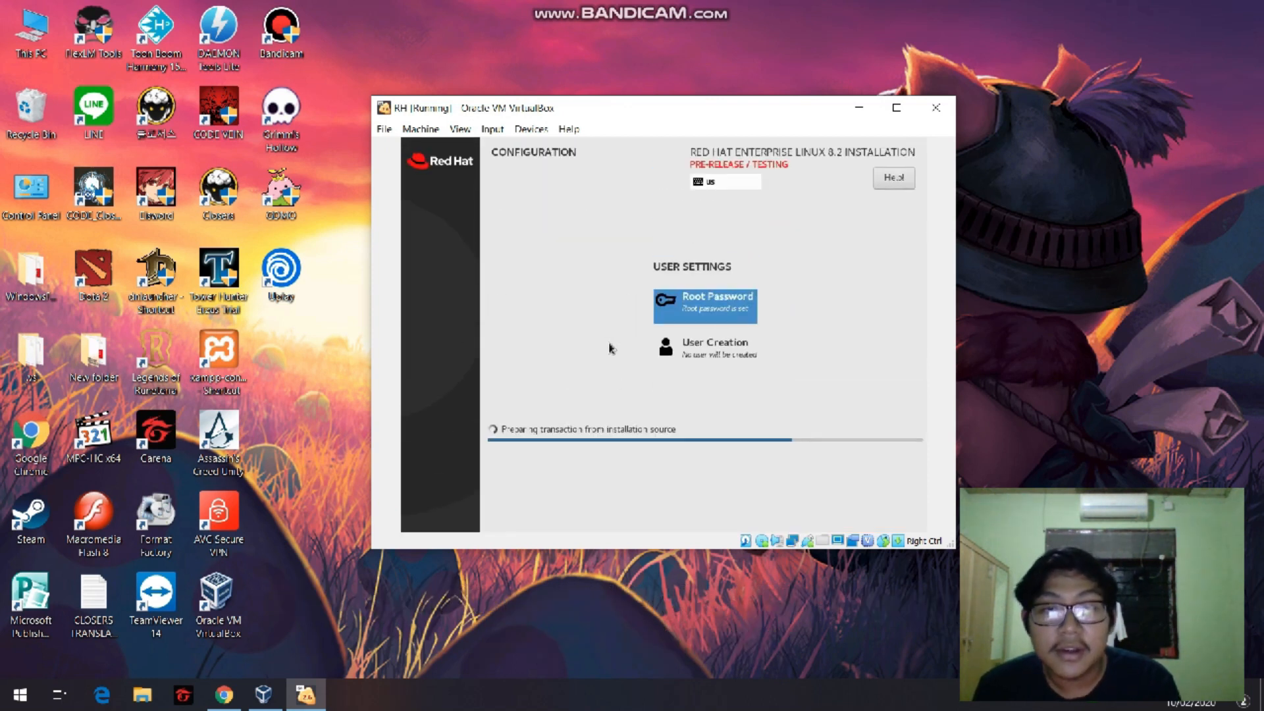
Start creating a user account, entering the user's full name and making this user administrator.
scroll(738, 359, "down", 2)
left_click(739, 358)
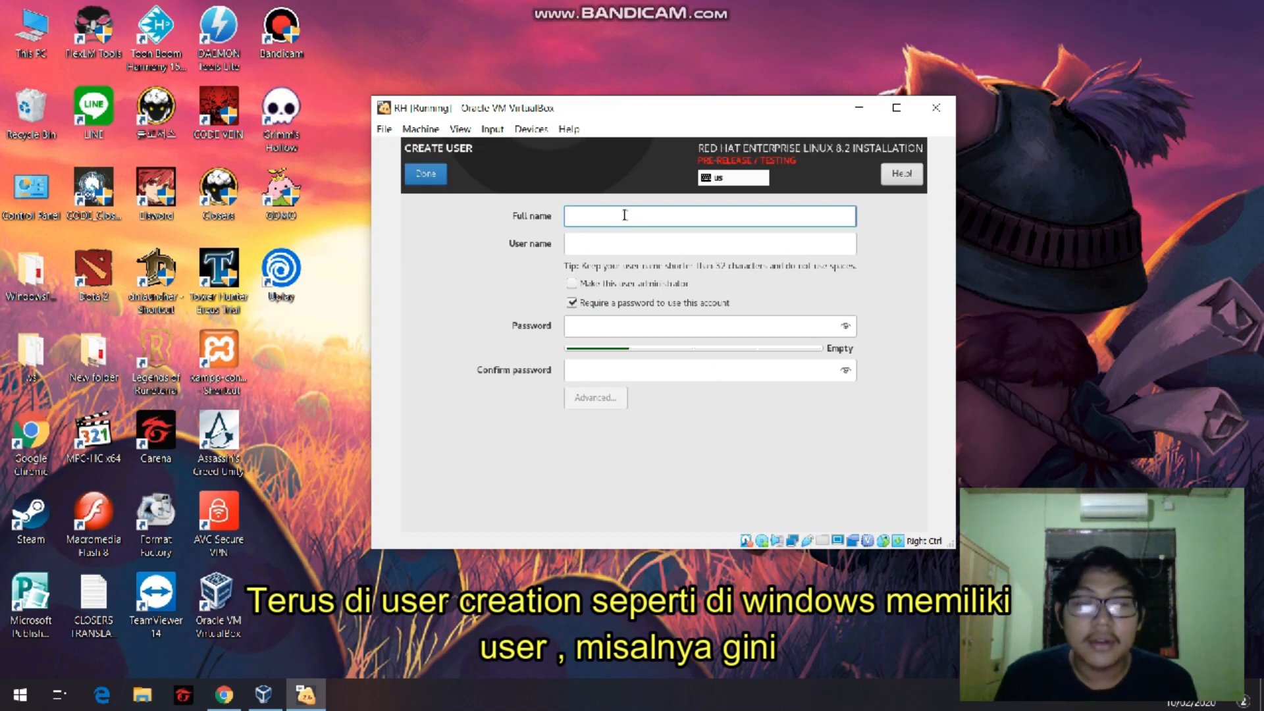
type("Ferdinand")
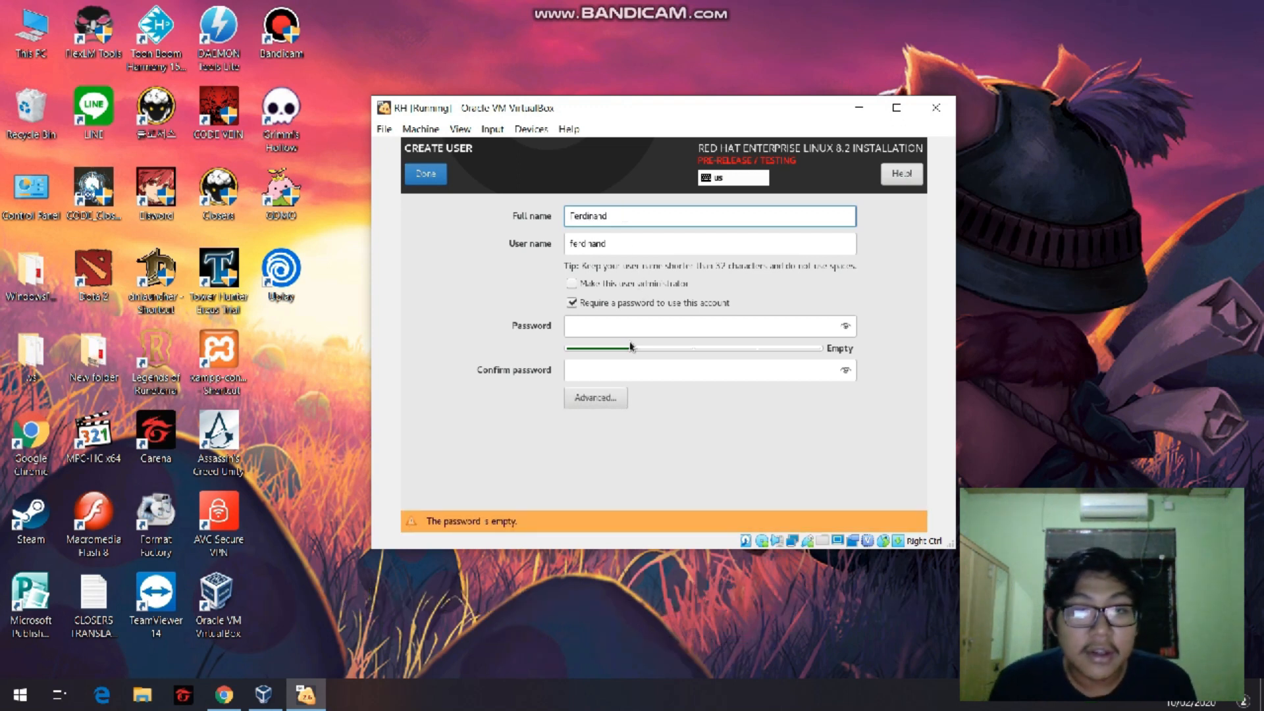
left_click(572, 283)
Enter and confirm the new user's account password, and accept the weak password to save the user.
left_click(618, 329)
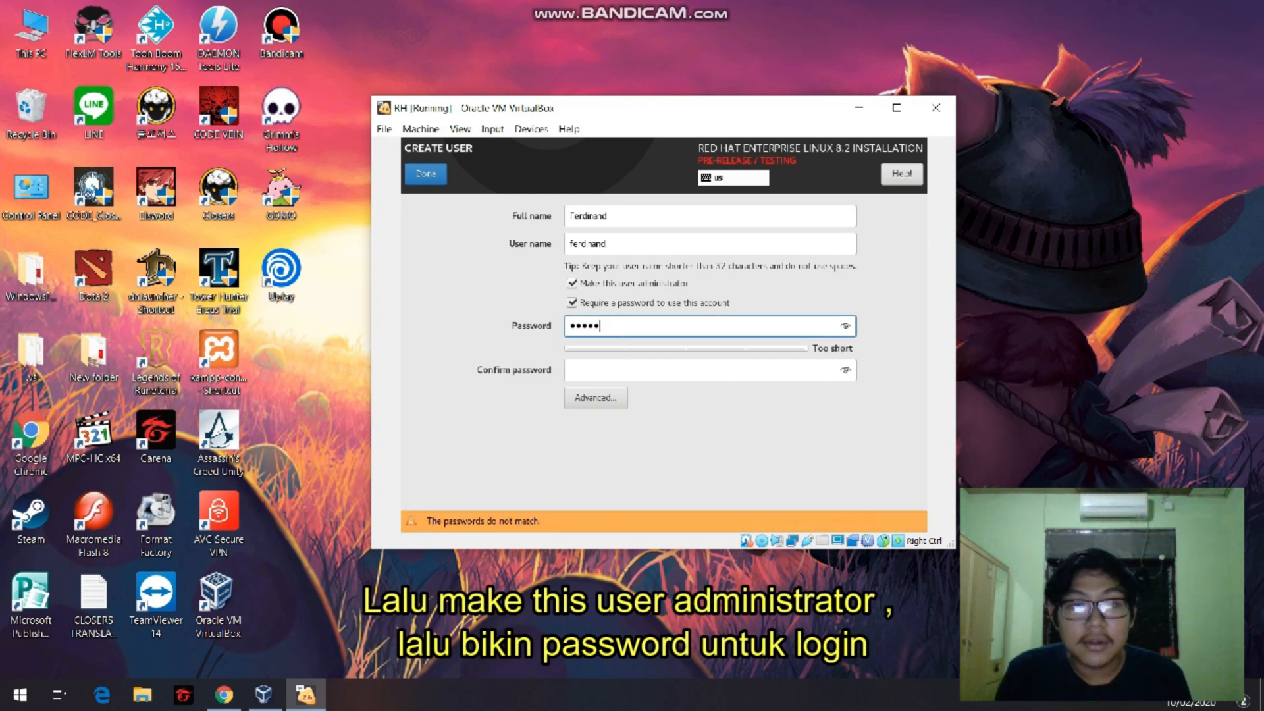
key("Tab")
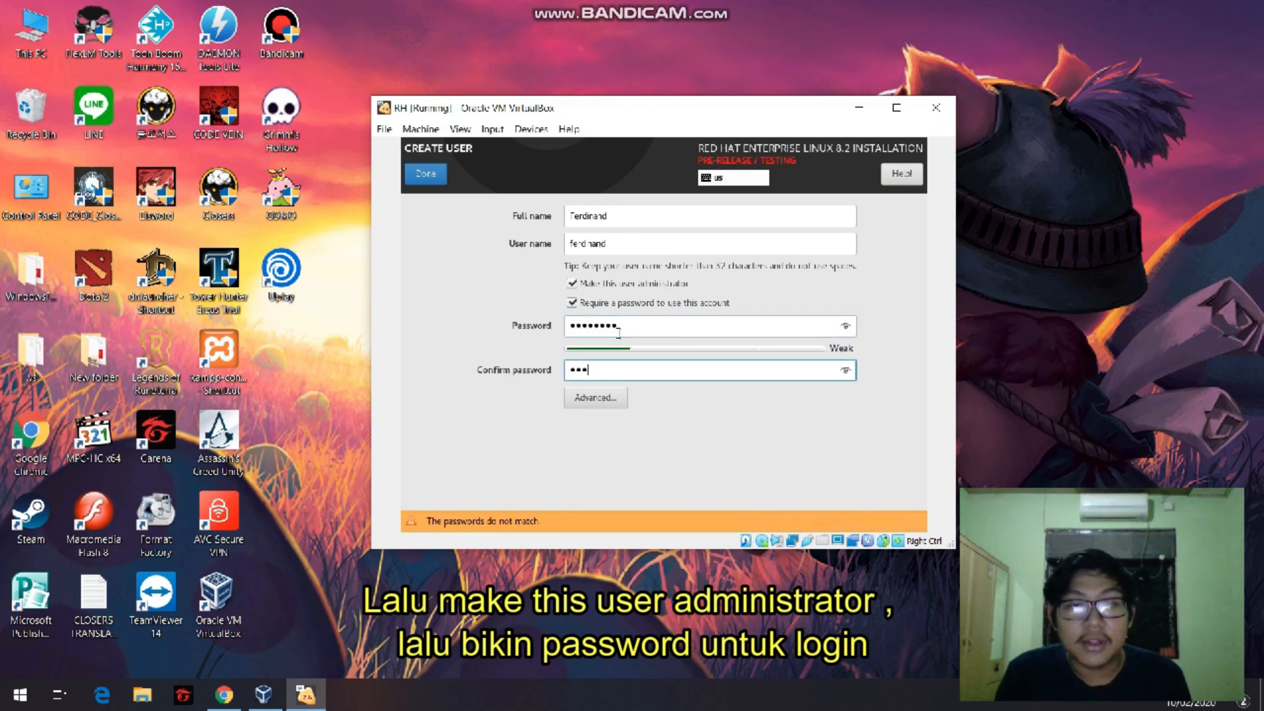
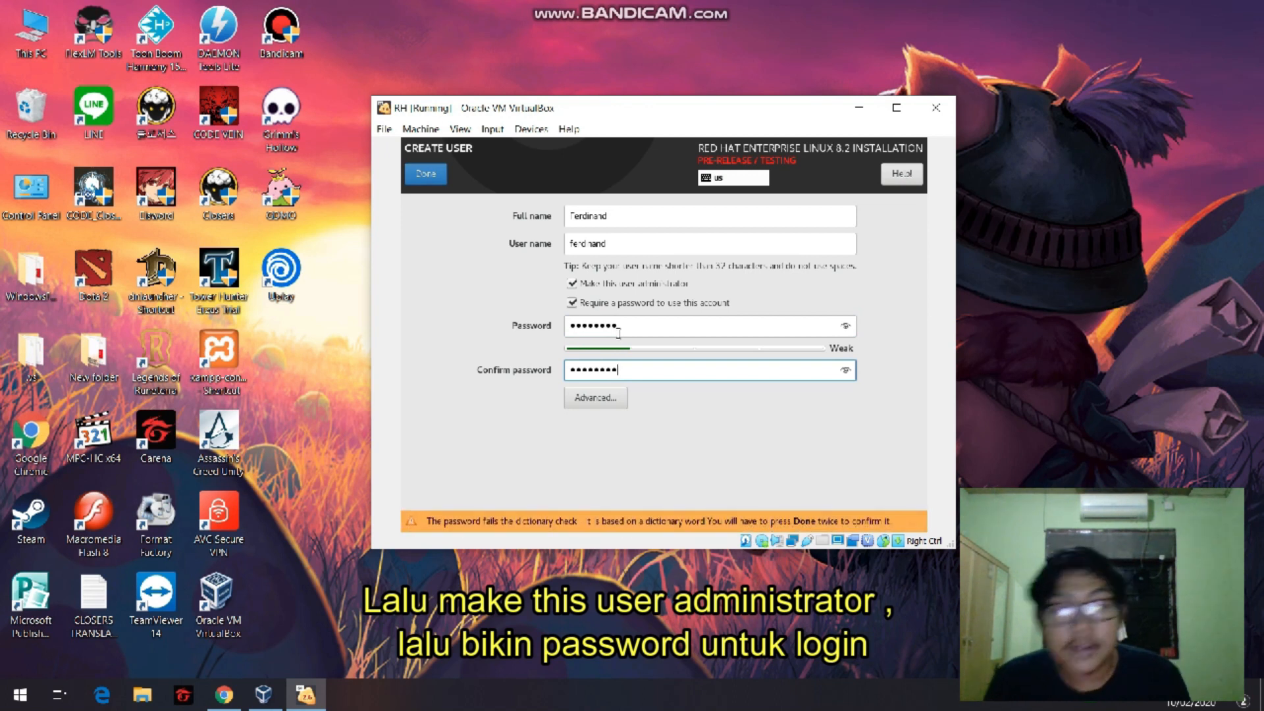
left_click(426, 174)
left_click(426, 174)
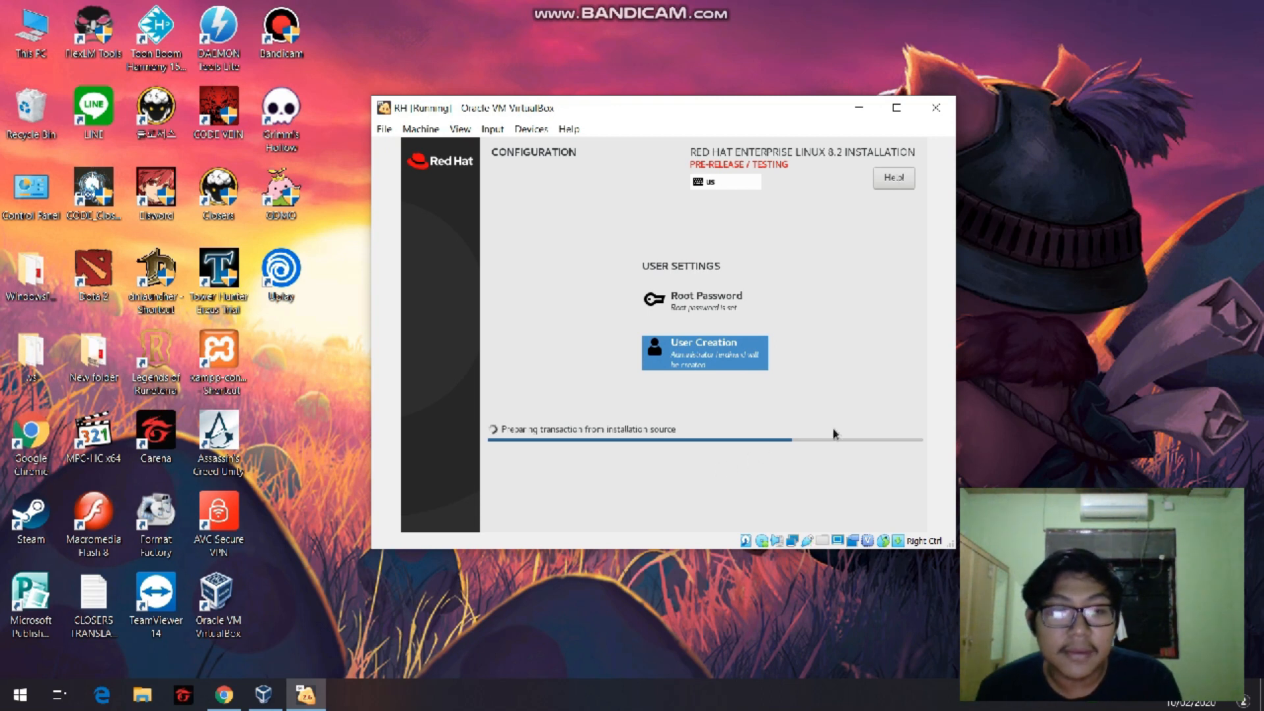
left_click(265, 699)
left_click(265, 699)
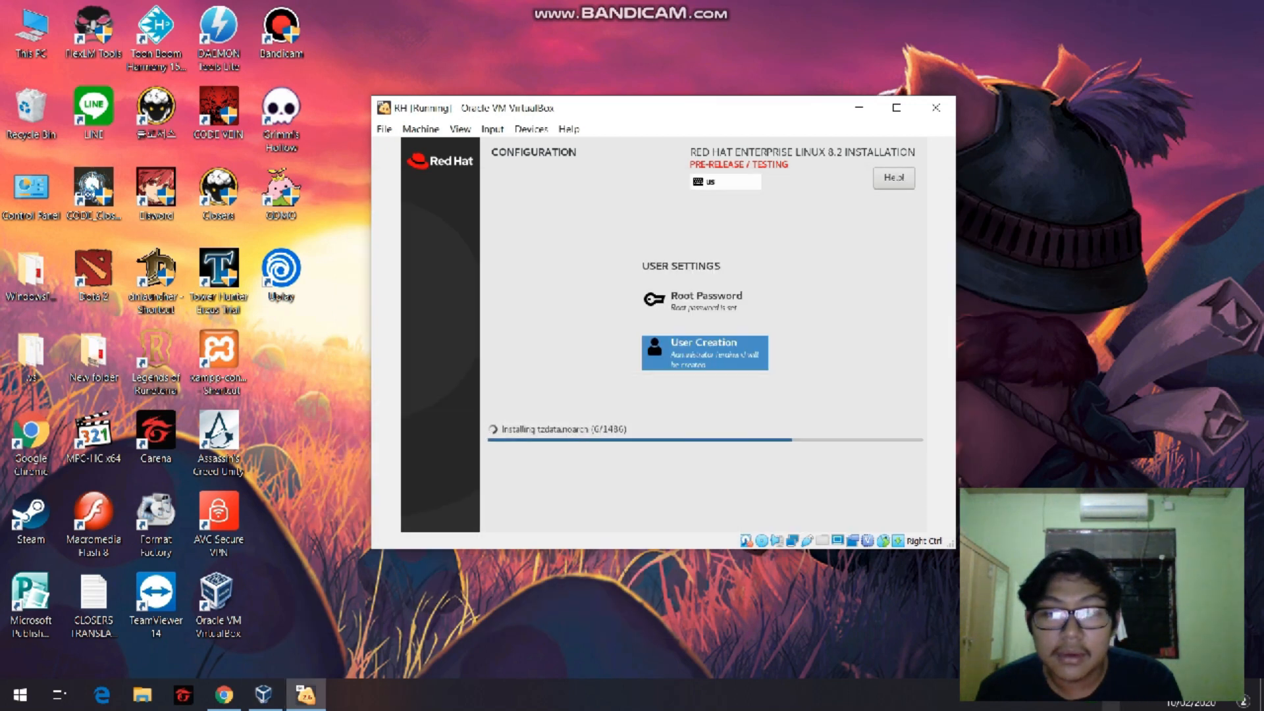
left_click(1077, 708)
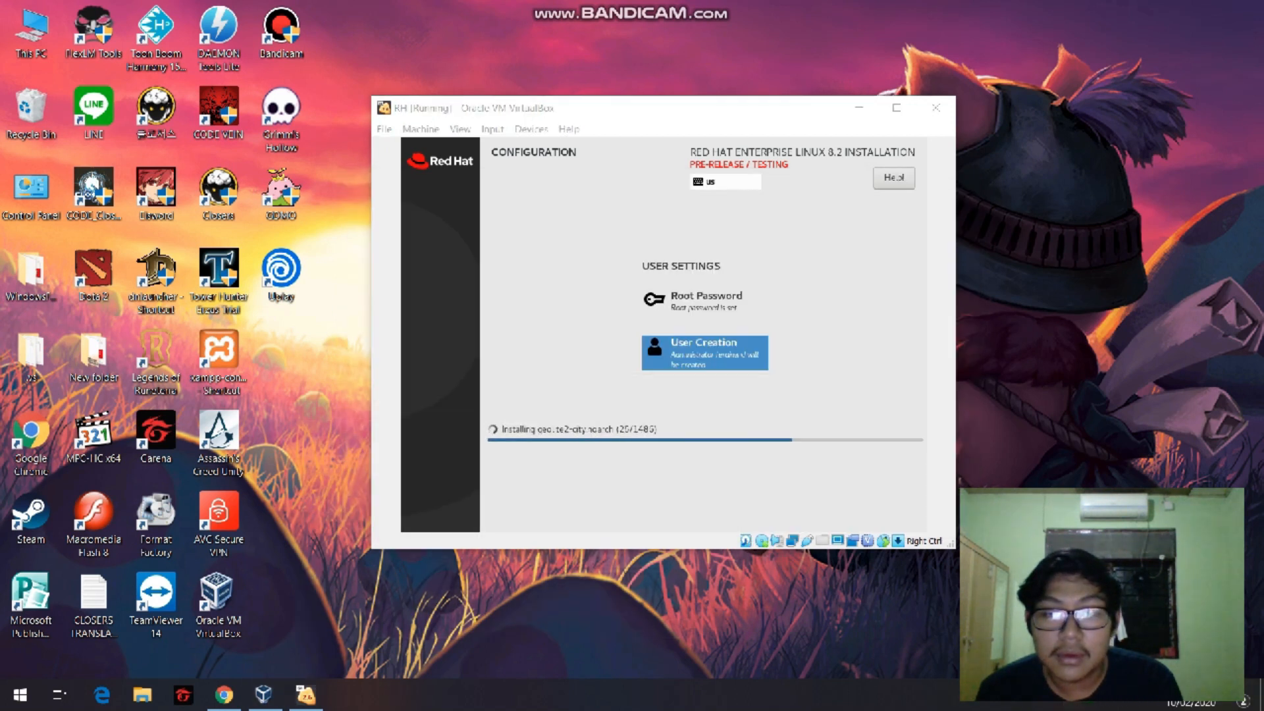
left_click(1073, 652)
left_click(454, 71)
left_click(443, 27)
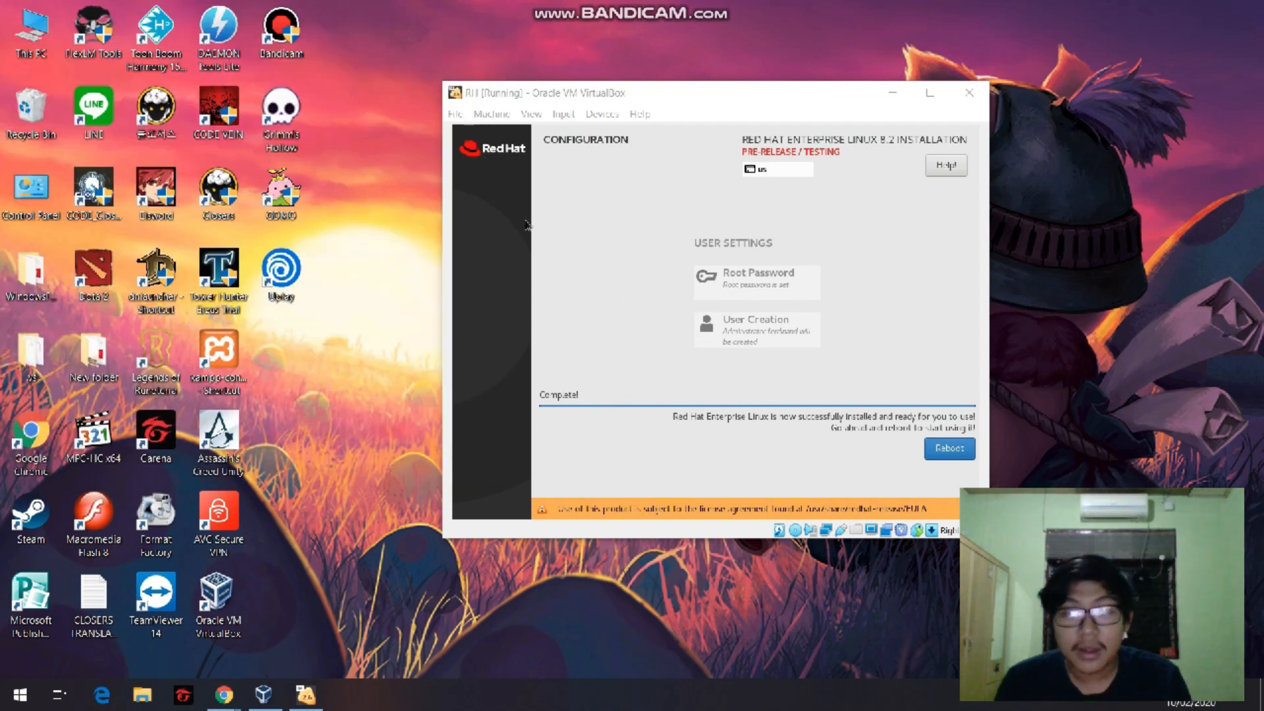
Reboot the virtual machine from the completed Red Hat Enterprise Linux installer.
left_click_drag(650, 92, 628, 105)
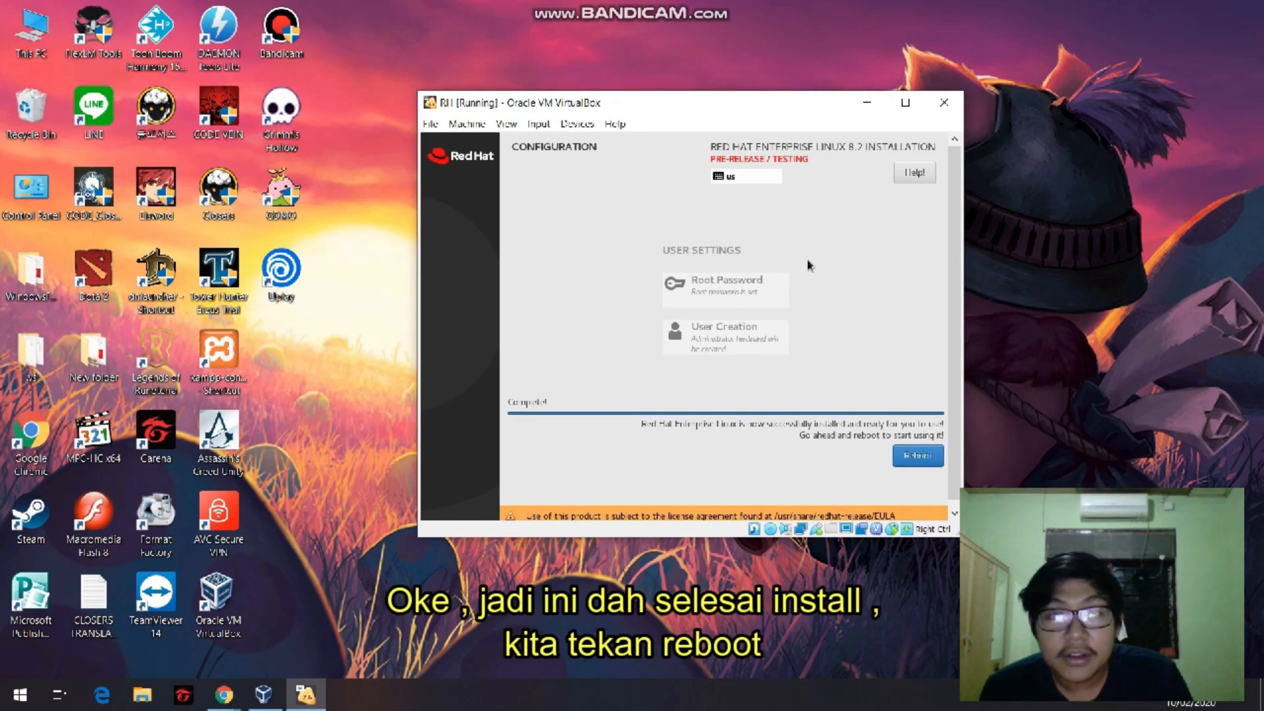
left_click(918, 455)
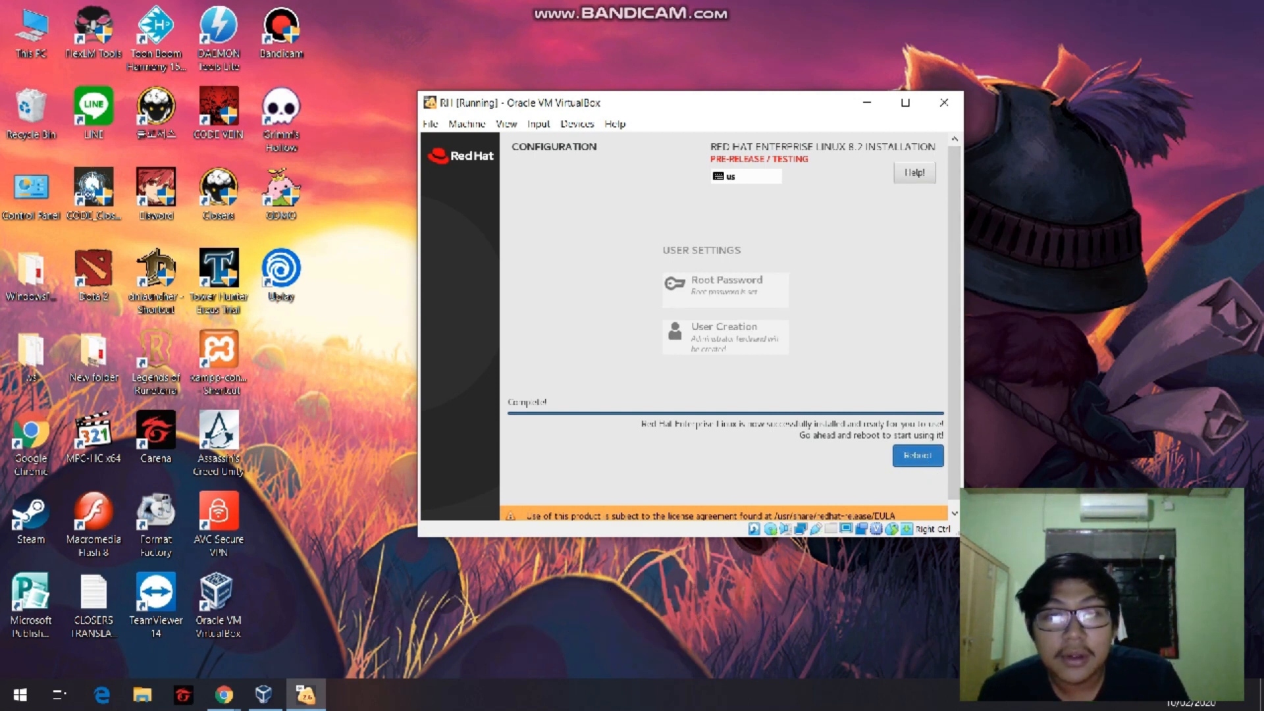
Remove the RHEL 8.2 installation image from the IDE optical drive in the RH virtual machine's storage settings.
left_click(264, 695)
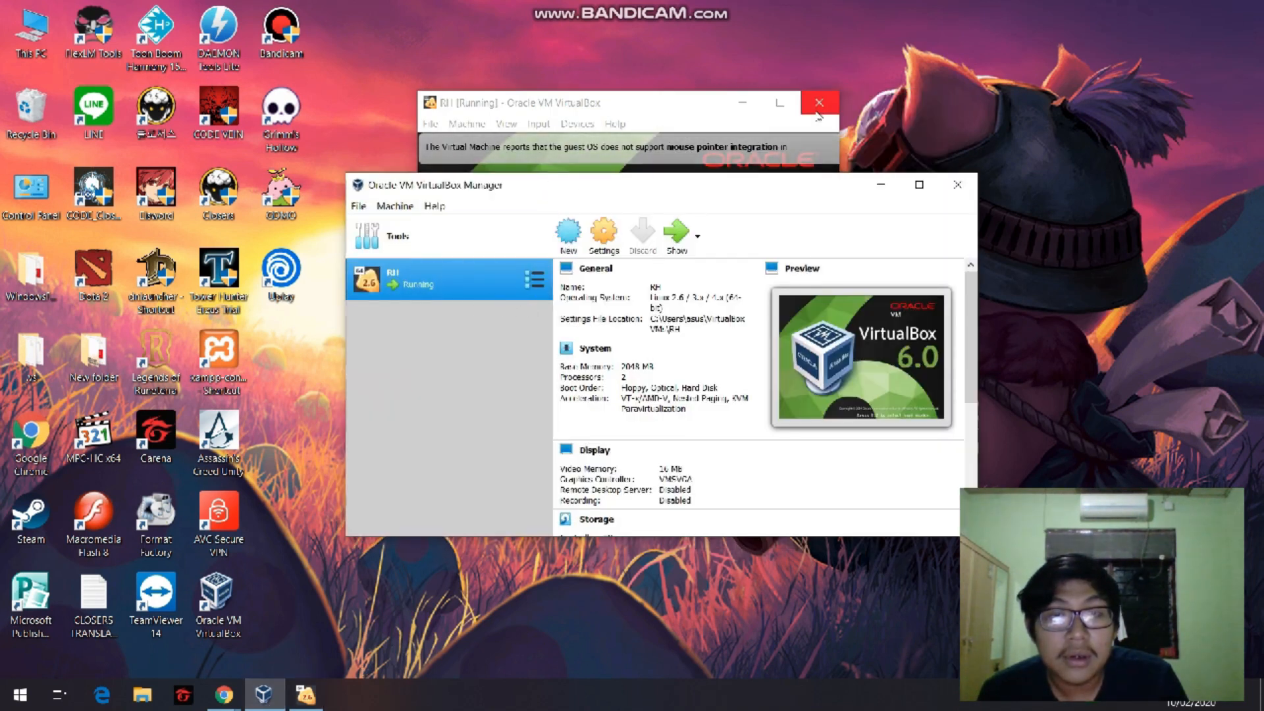
left_click(809, 105)
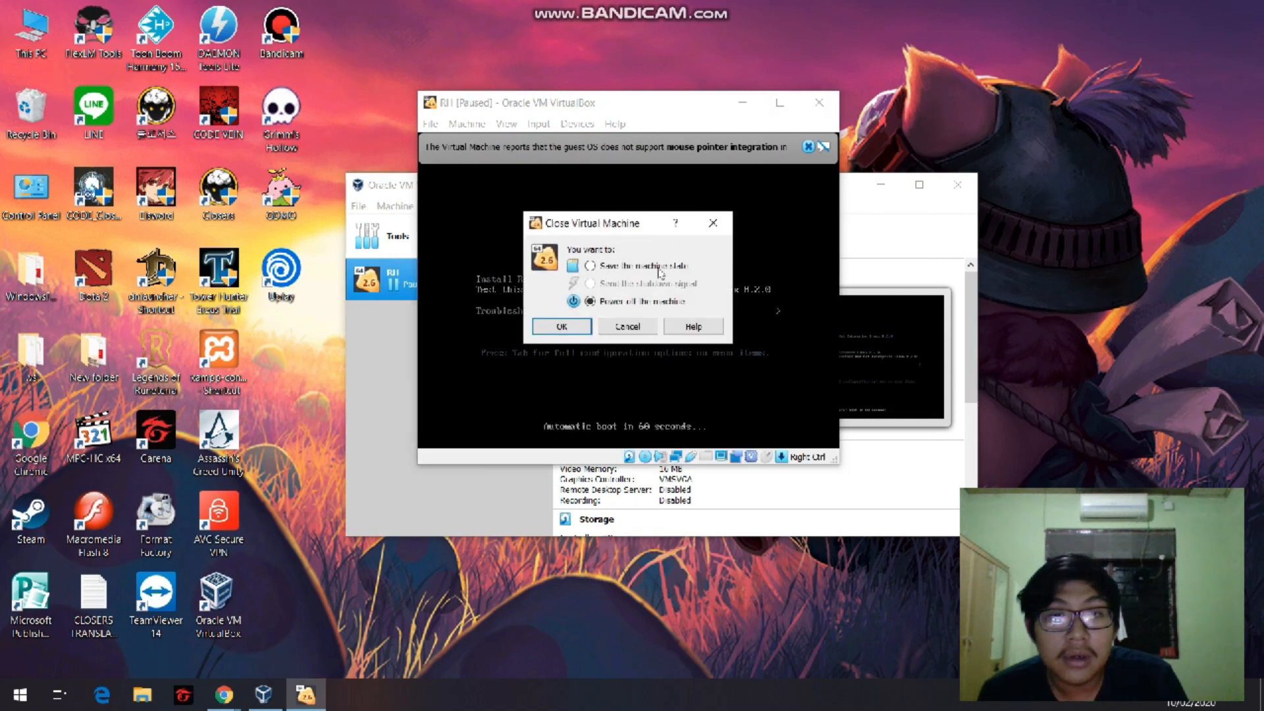
left_click(581, 332)
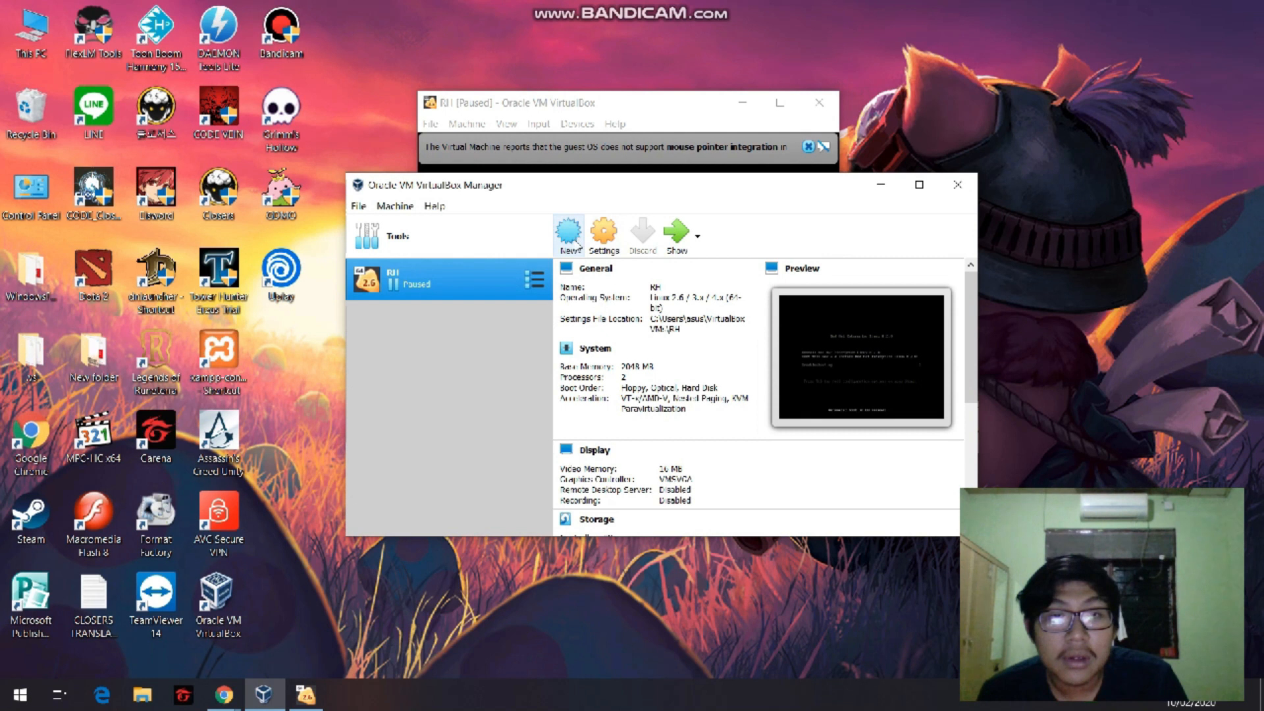
left_click(604, 234)
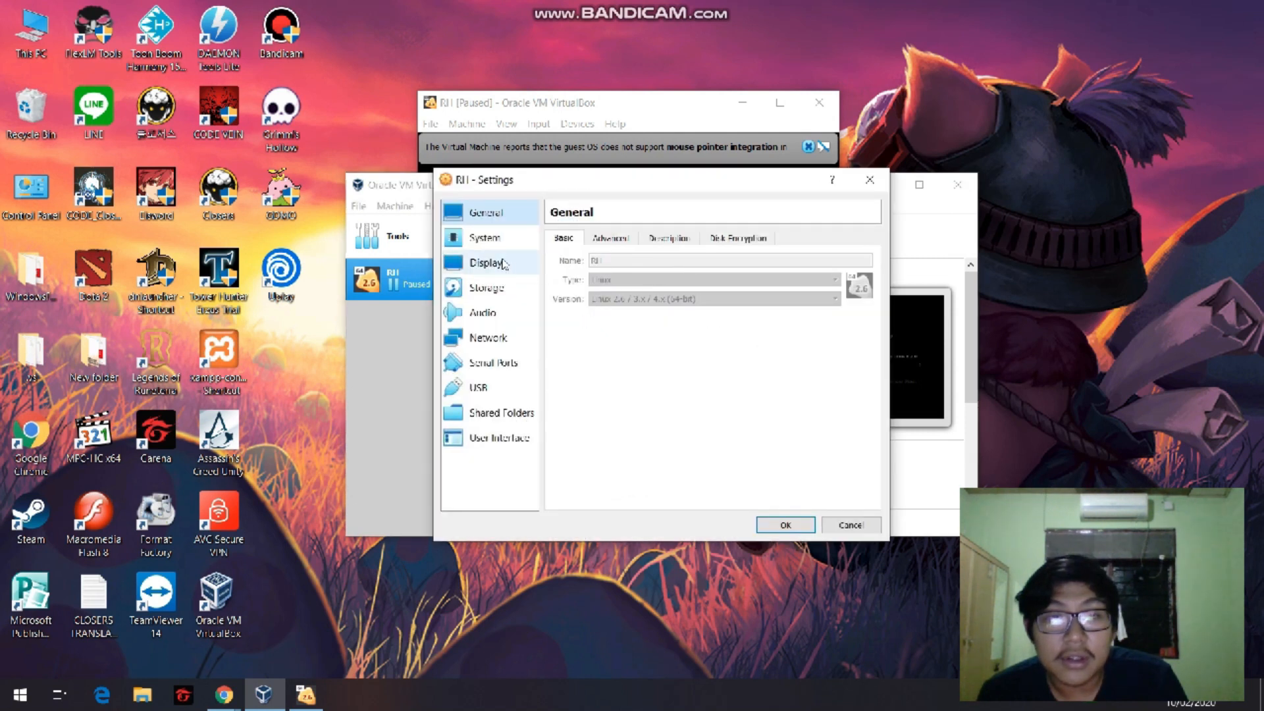
left_click(519, 291)
left_click(611, 275)
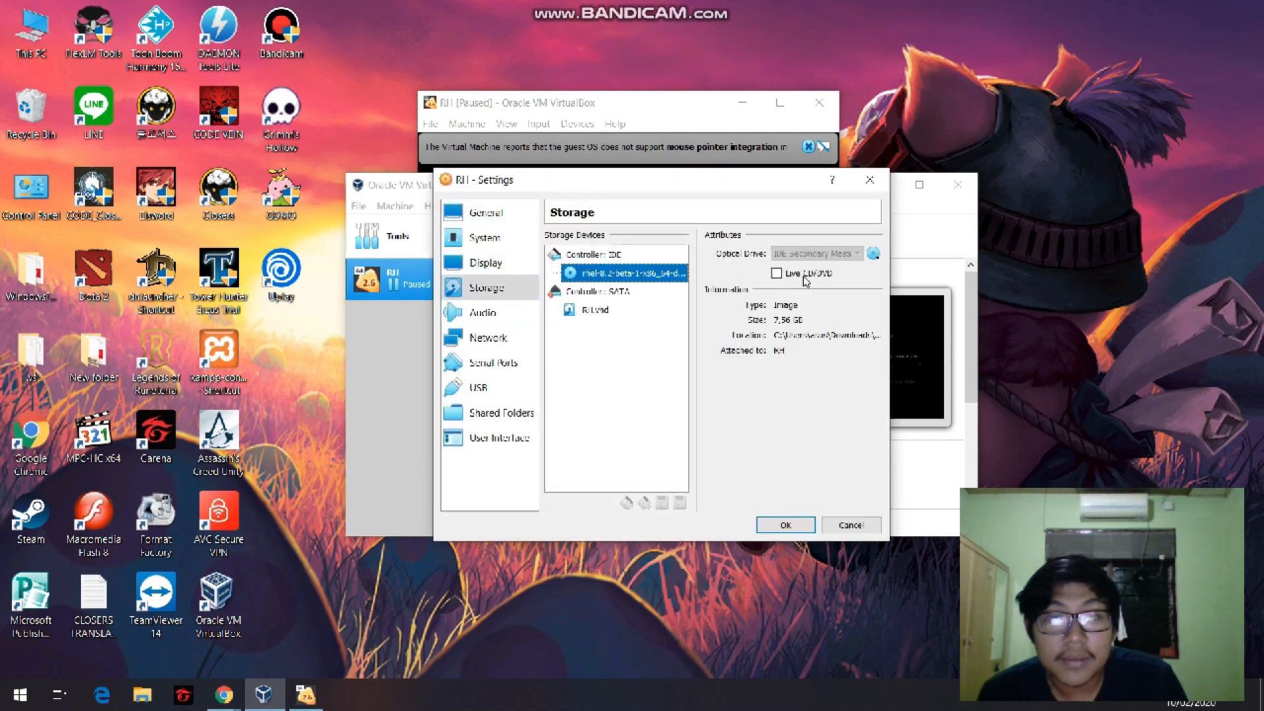
left_click(872, 253)
left_click(893, 312)
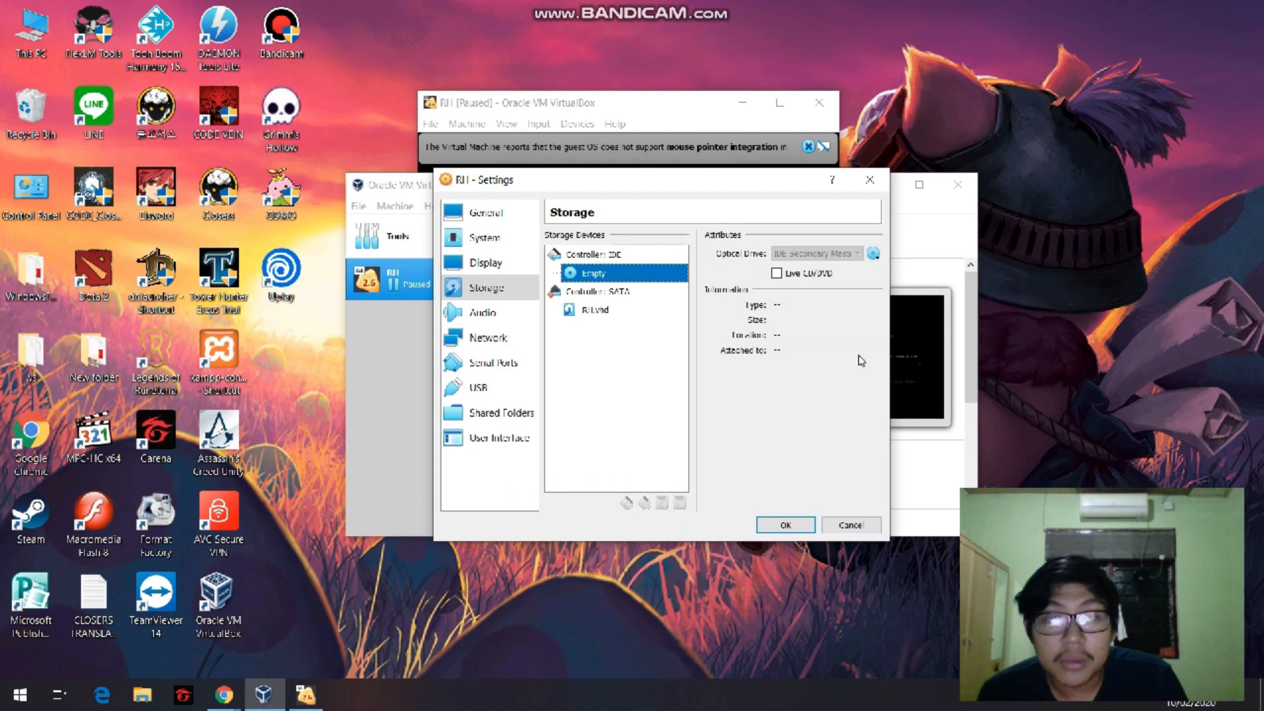
left_click(826, 532)
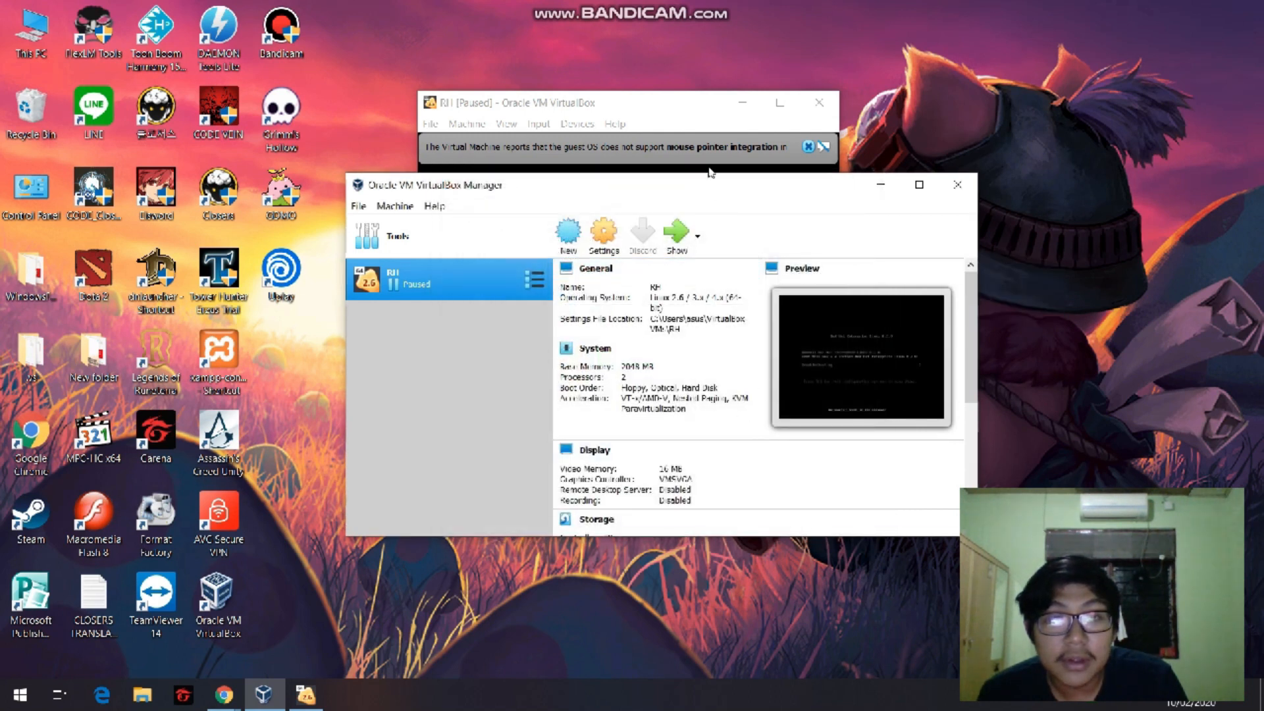
left_click(678, 123)
left_click(627, 326)
left_click(670, 339)
left_click(664, 387)
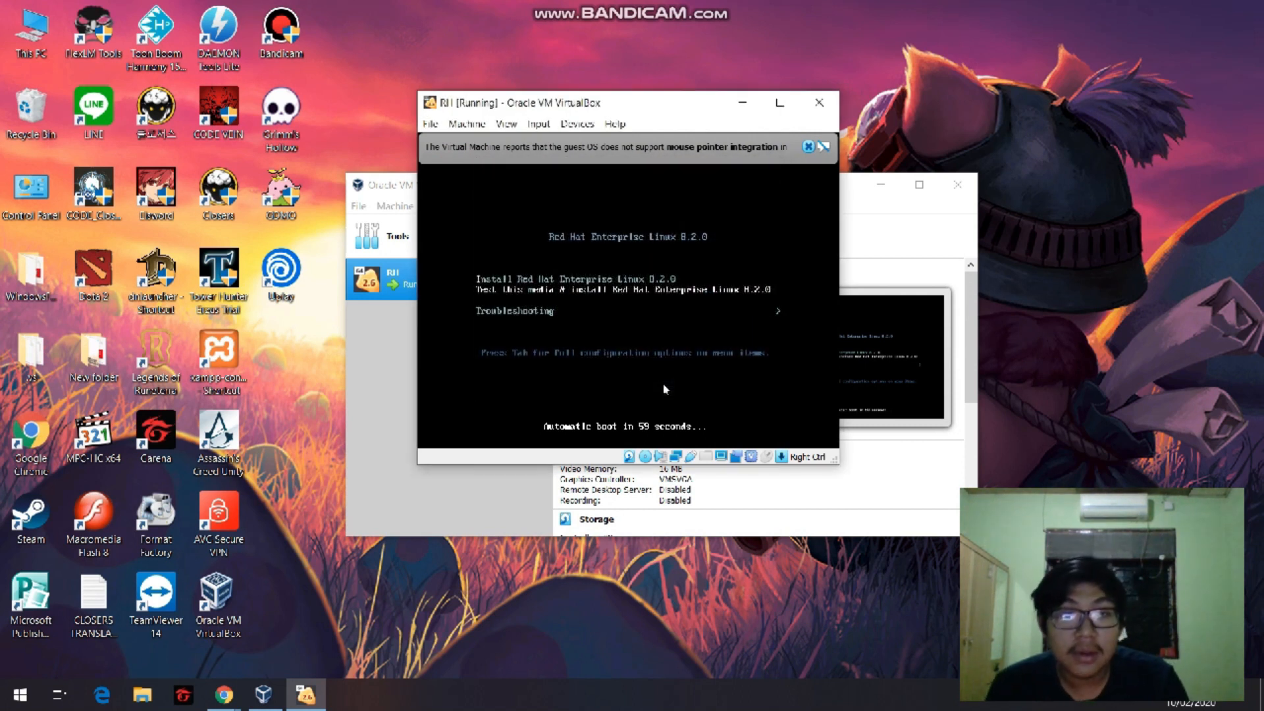
left_click(664, 385)
left_click(664, 384)
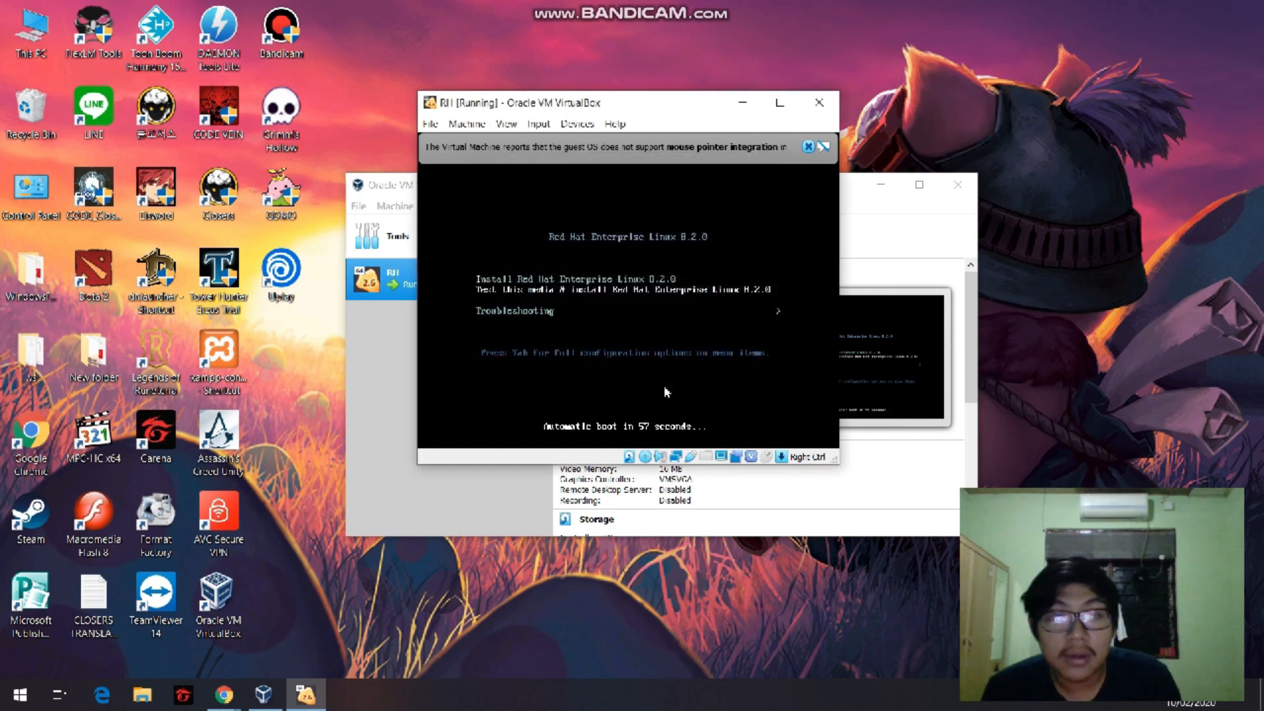
key("Tab")
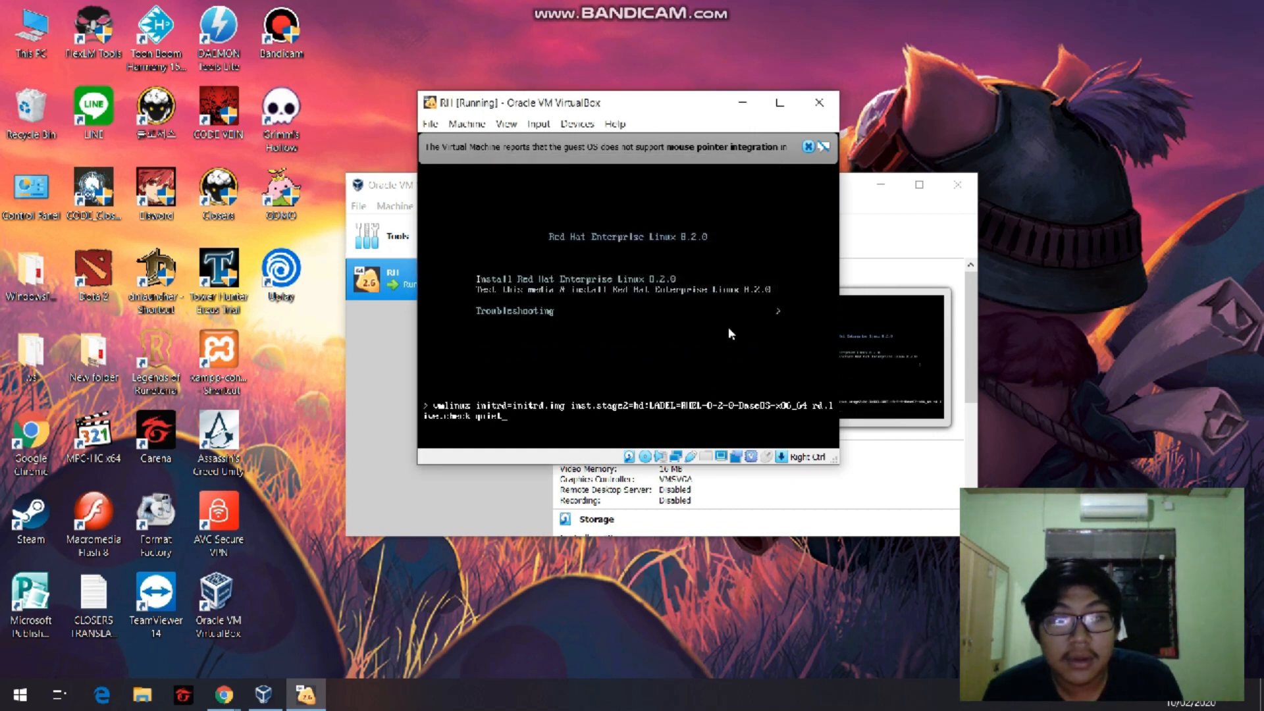
key("Return")
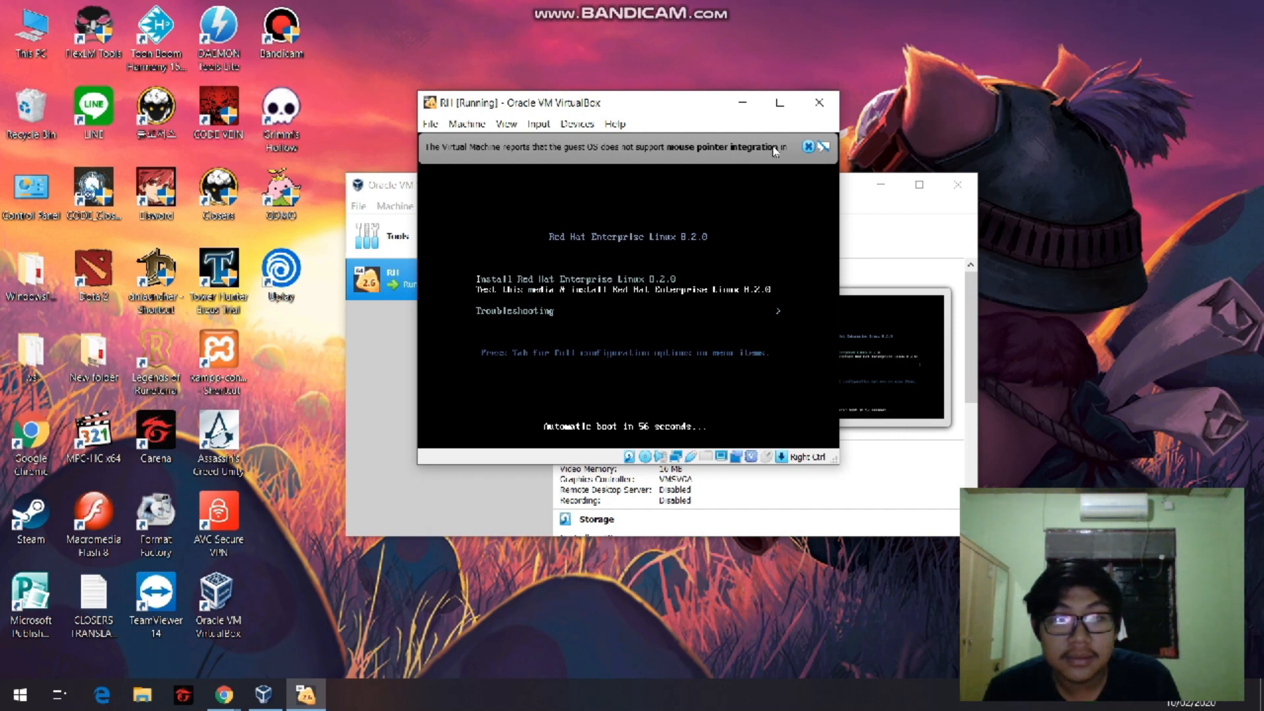
Power off the RH virtual machine and start it again.
left_click(819, 102)
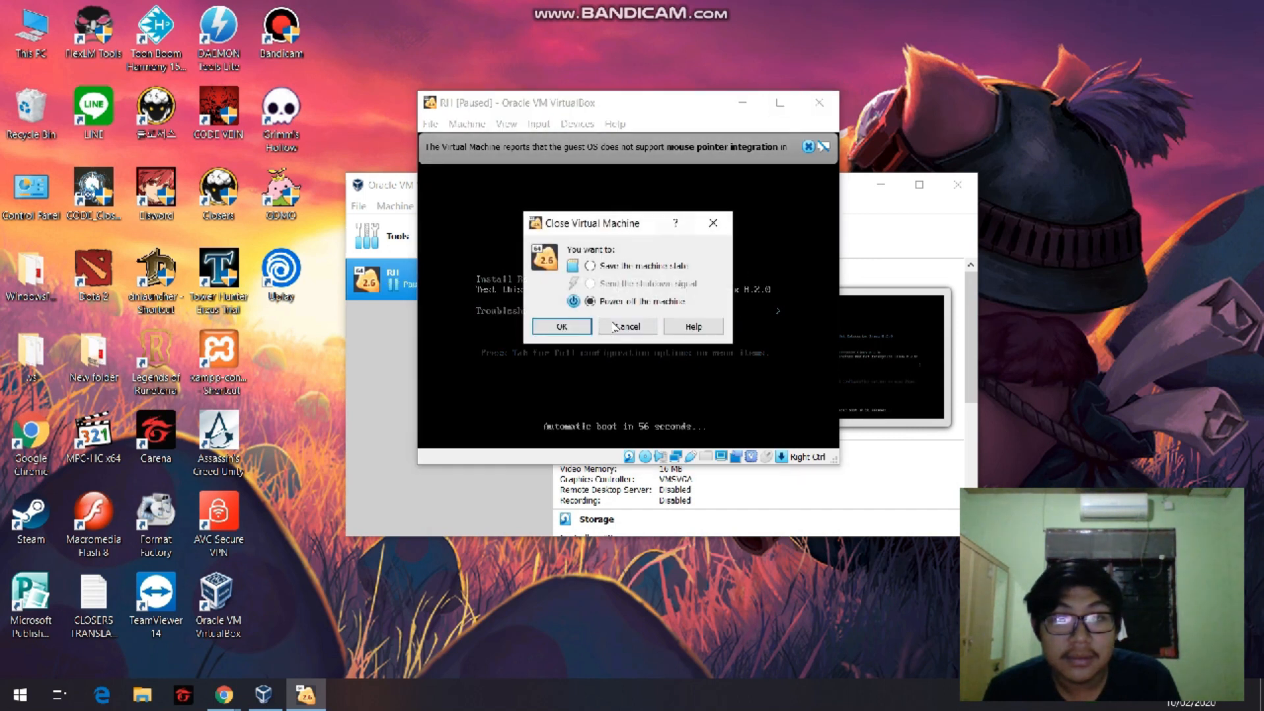
left_click(562, 327)
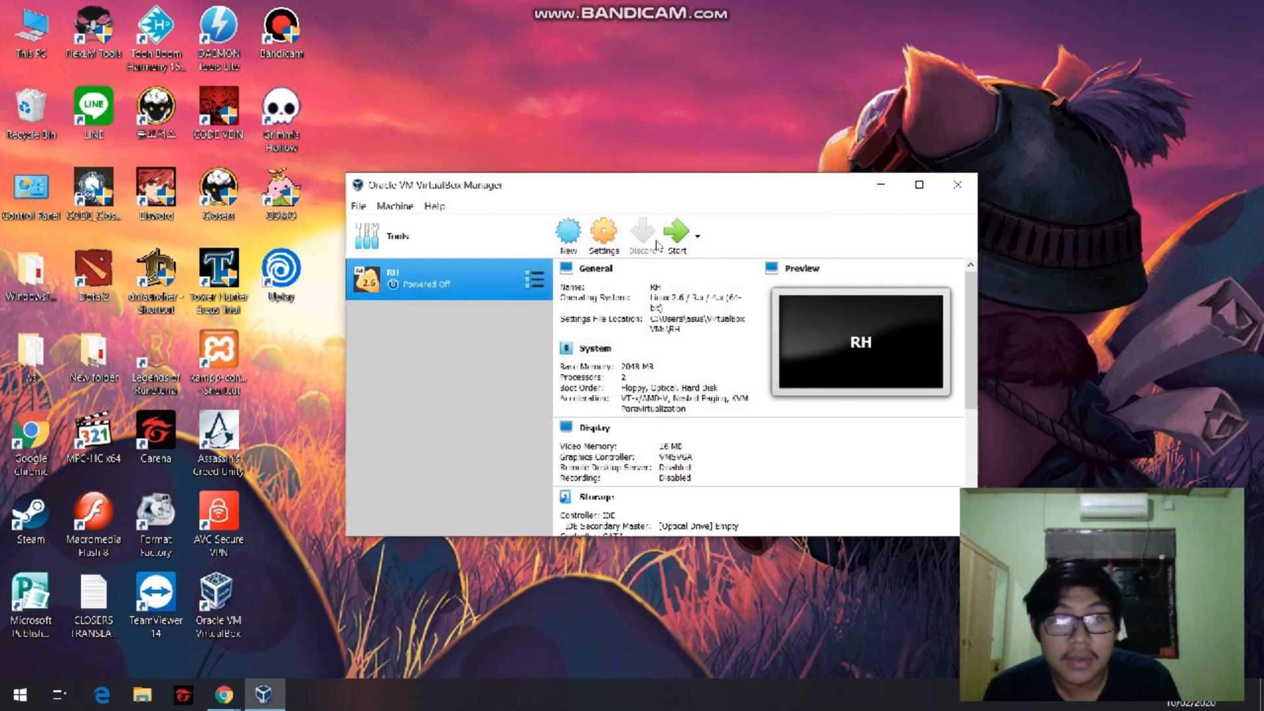
left_click(880, 185)
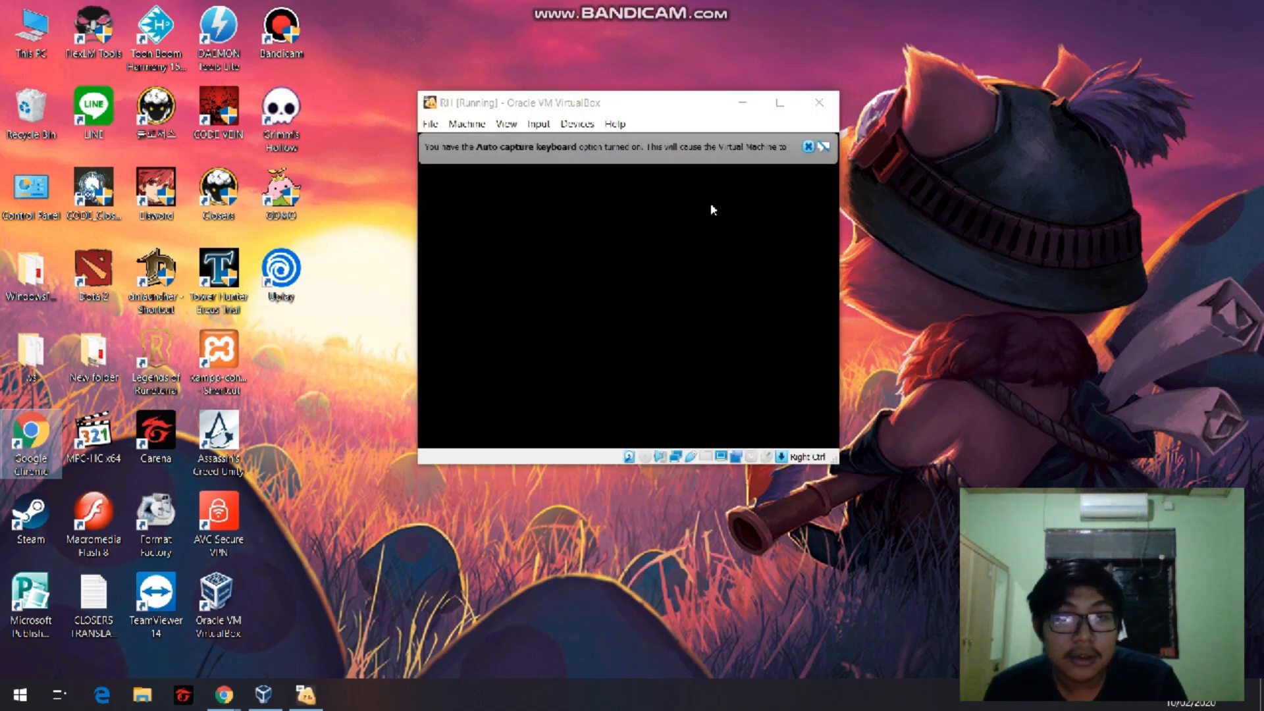
Dismiss the keyboard capture and mouse integration notices while the virtual machine boots the installed Red Hat Enterprise Linux.
left_click(808, 147)
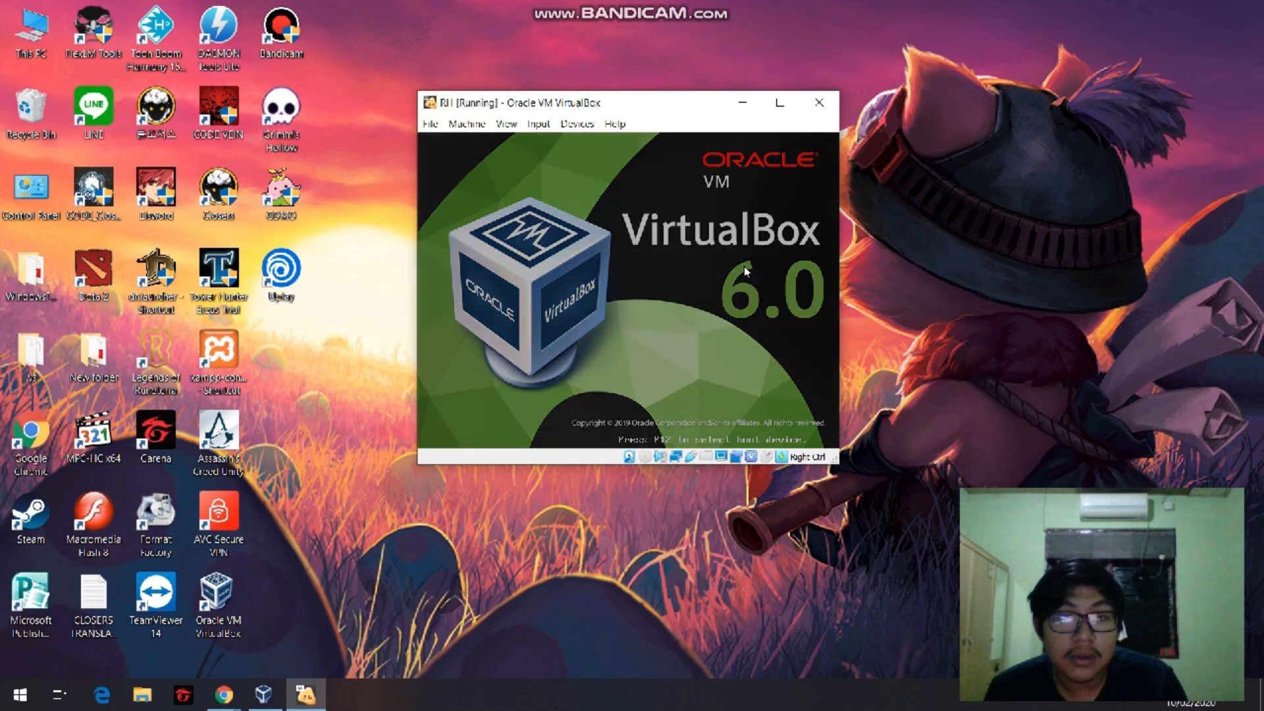
left_click(689, 302)
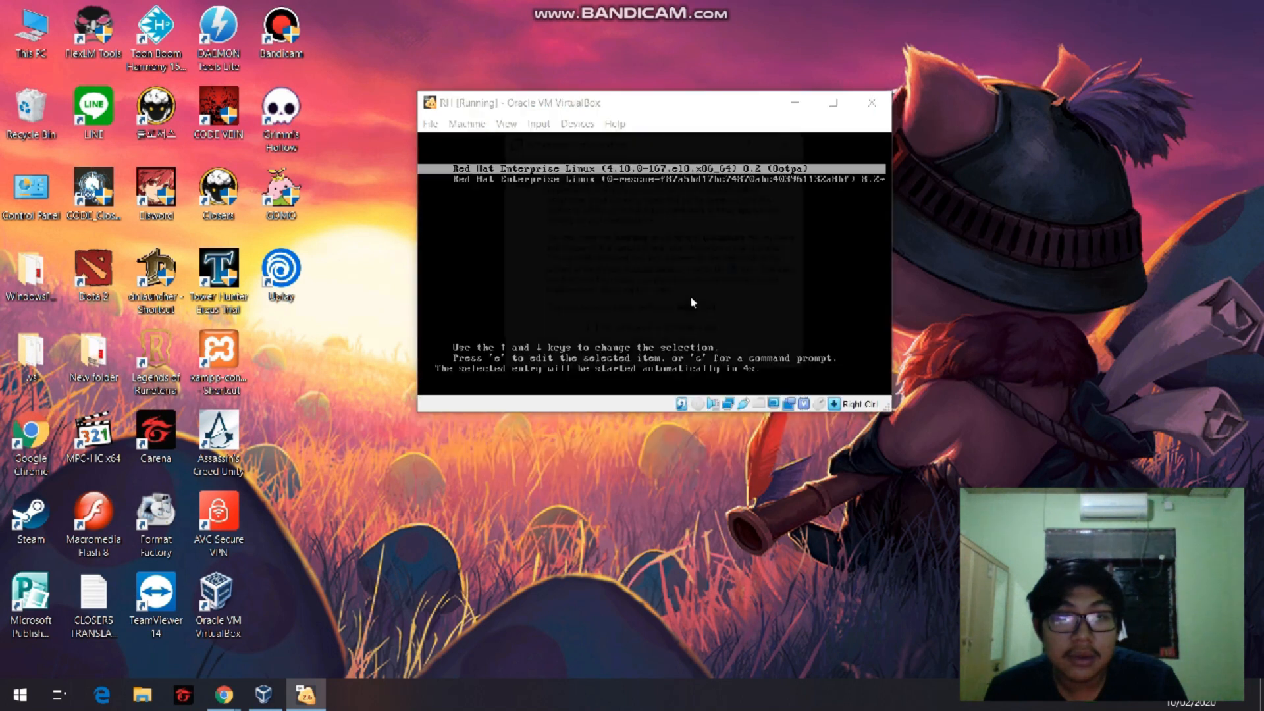
left_click(798, 144)
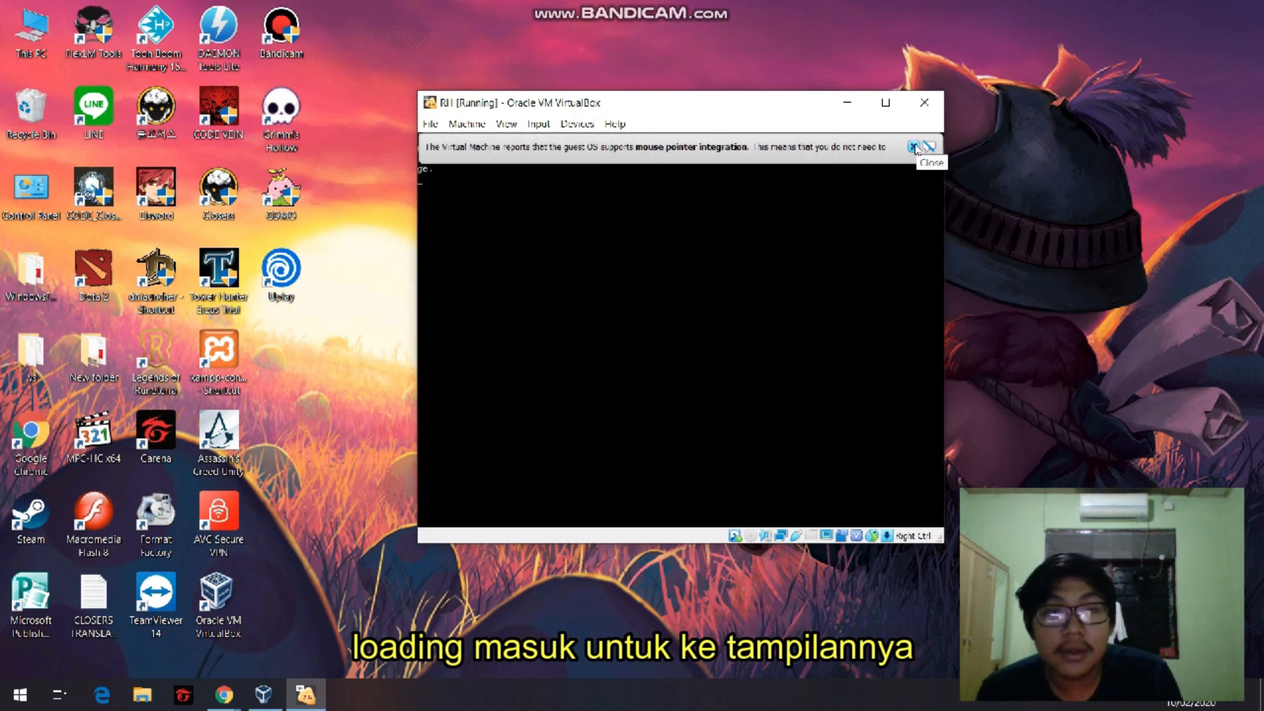
left_click(915, 147)
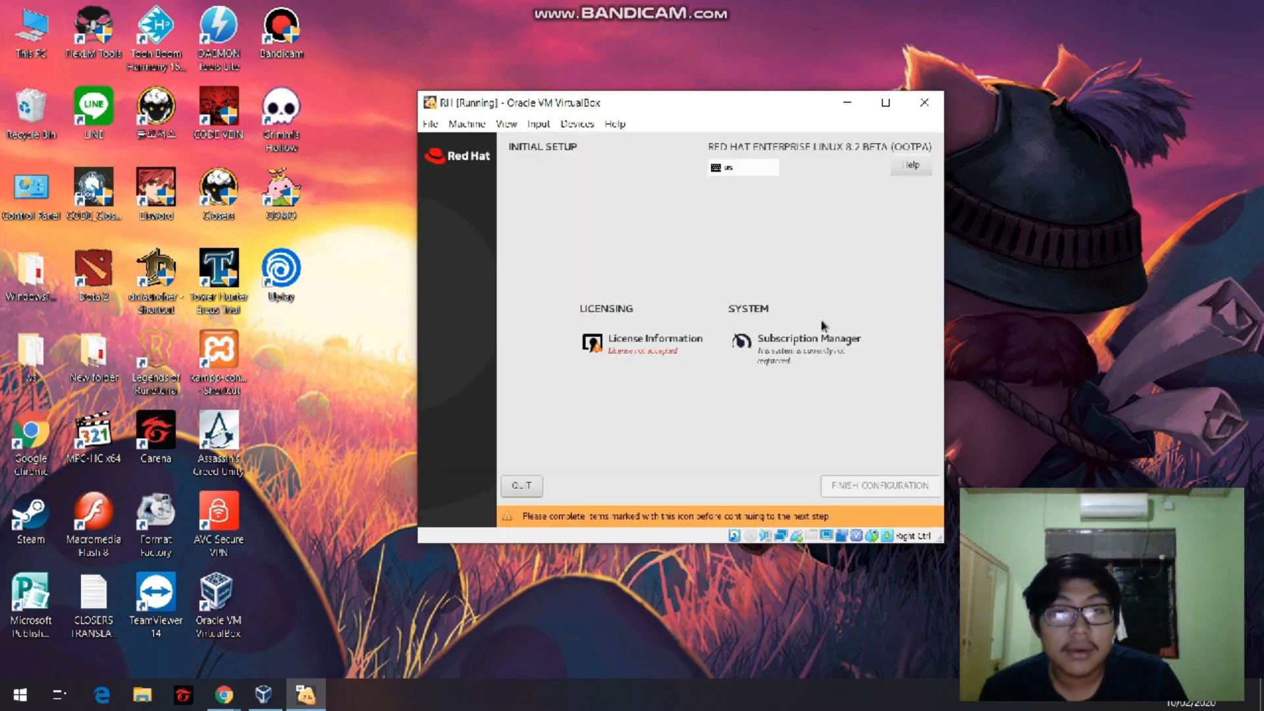
Accept the license agreement in the initial setup and finish the configuration.
left_click(671, 351)
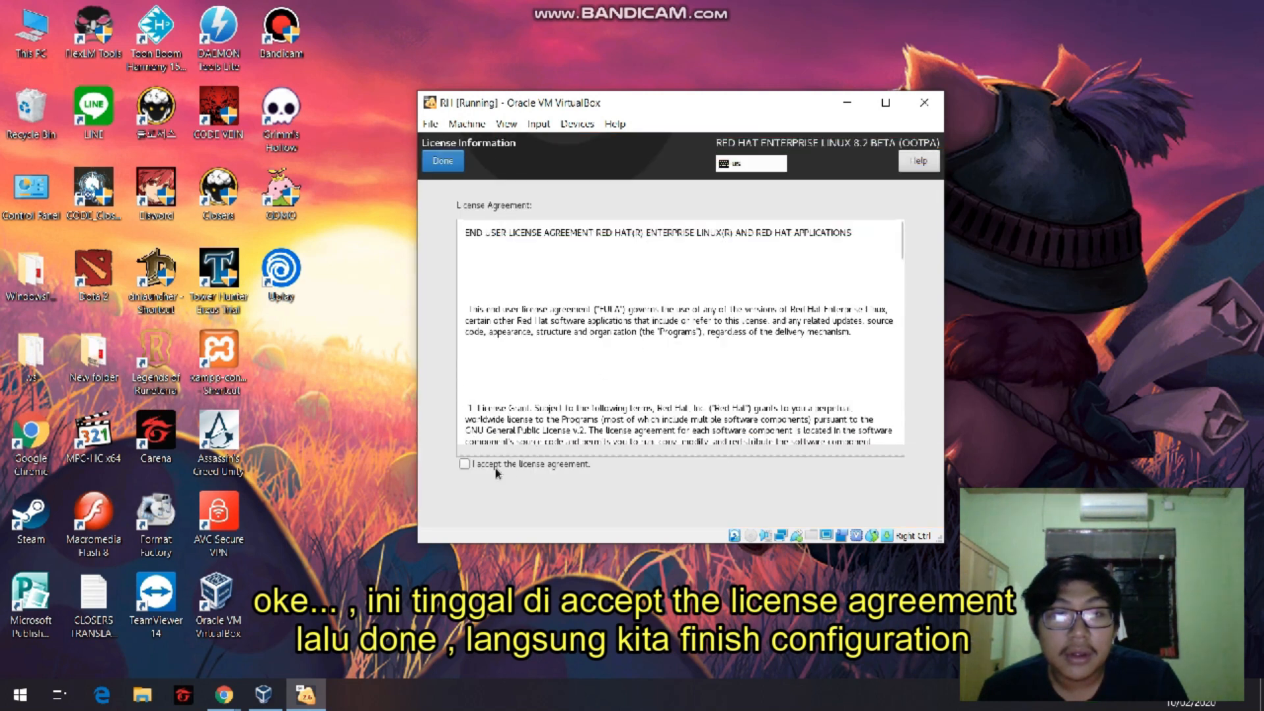
left_click(464, 464)
scroll(636, 355, "down", 15)
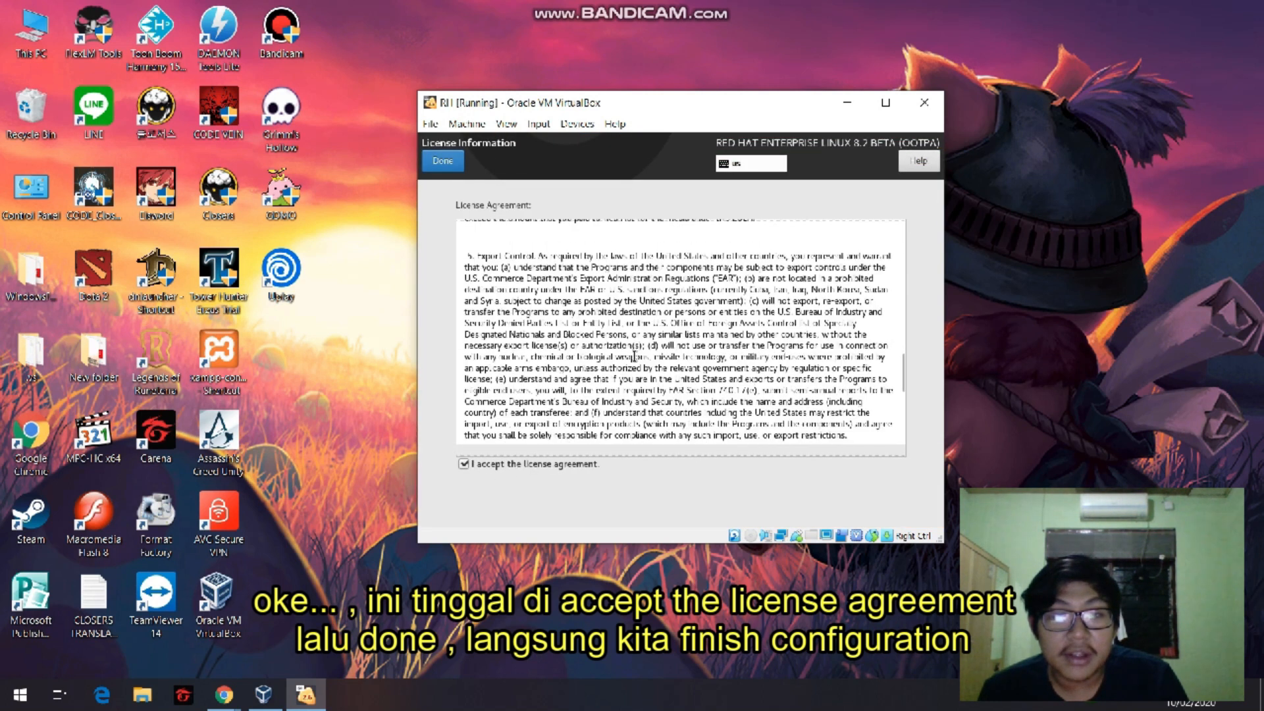
left_click(444, 162)
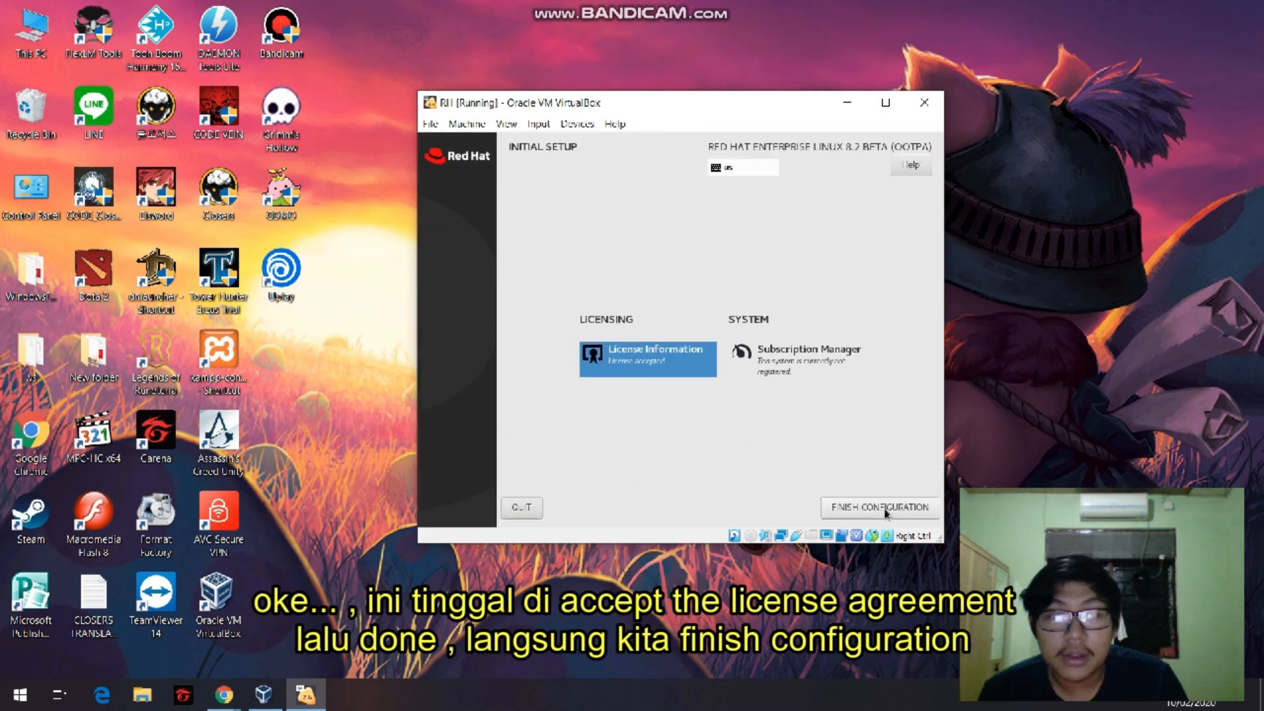
left_click(885, 508)
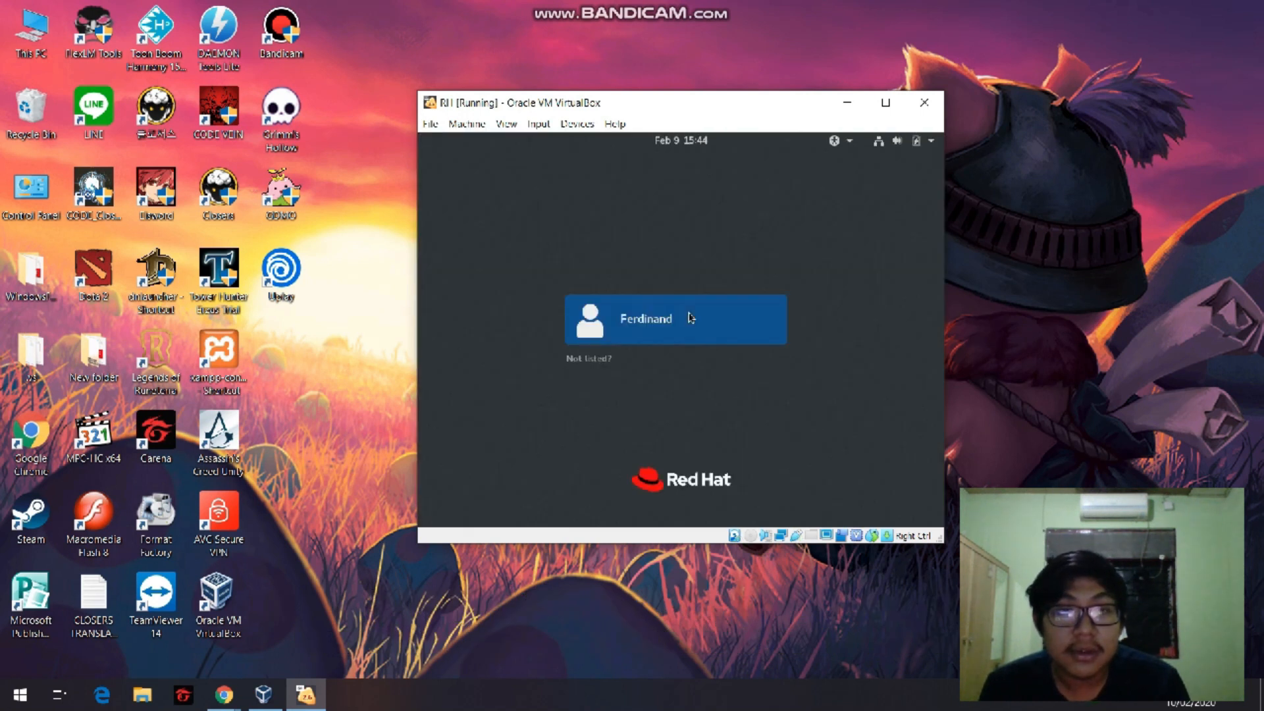
Sign in to the listed user account with its password and dismiss the system registration notification.
left_click(656, 322)
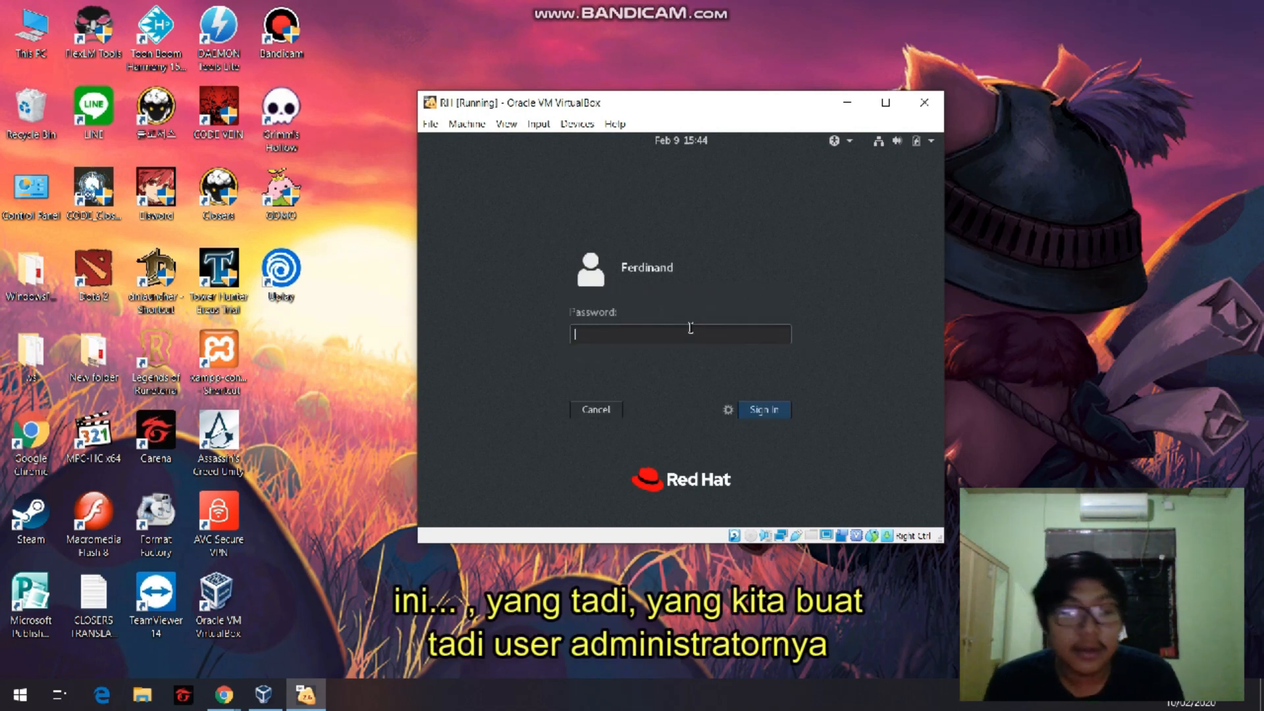
type("*******")
key("Return")
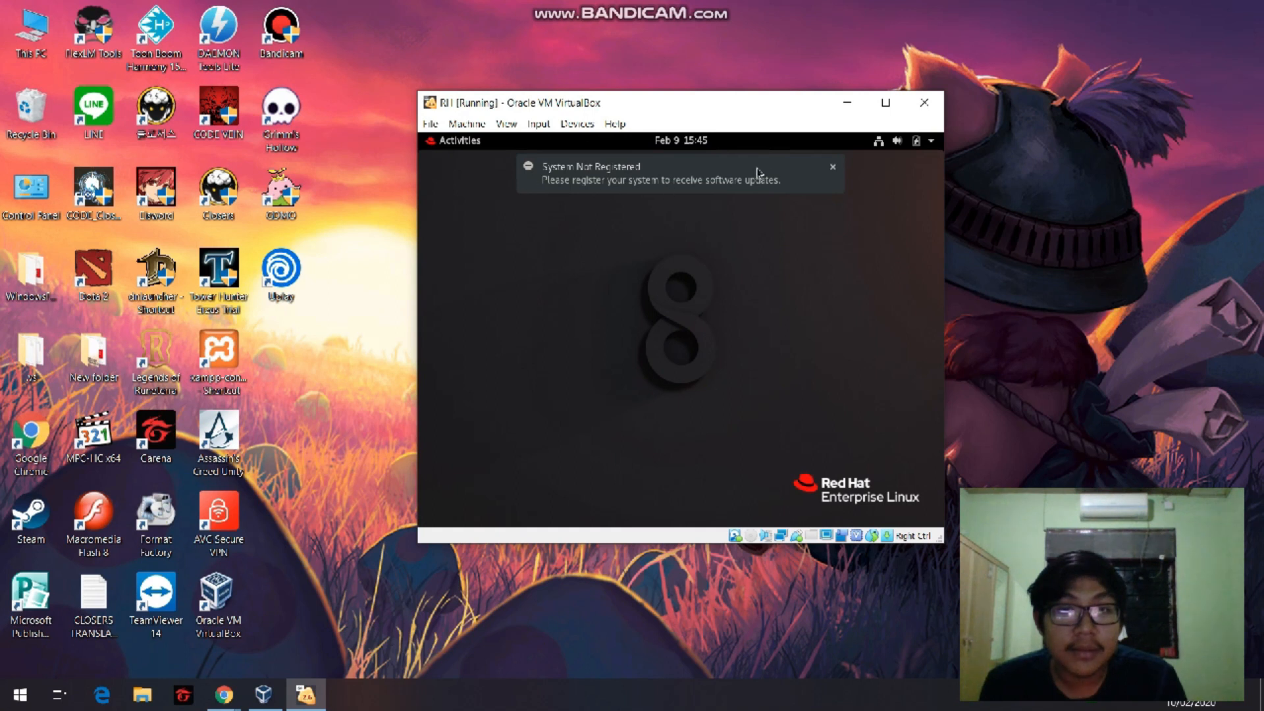
left_click(837, 169)
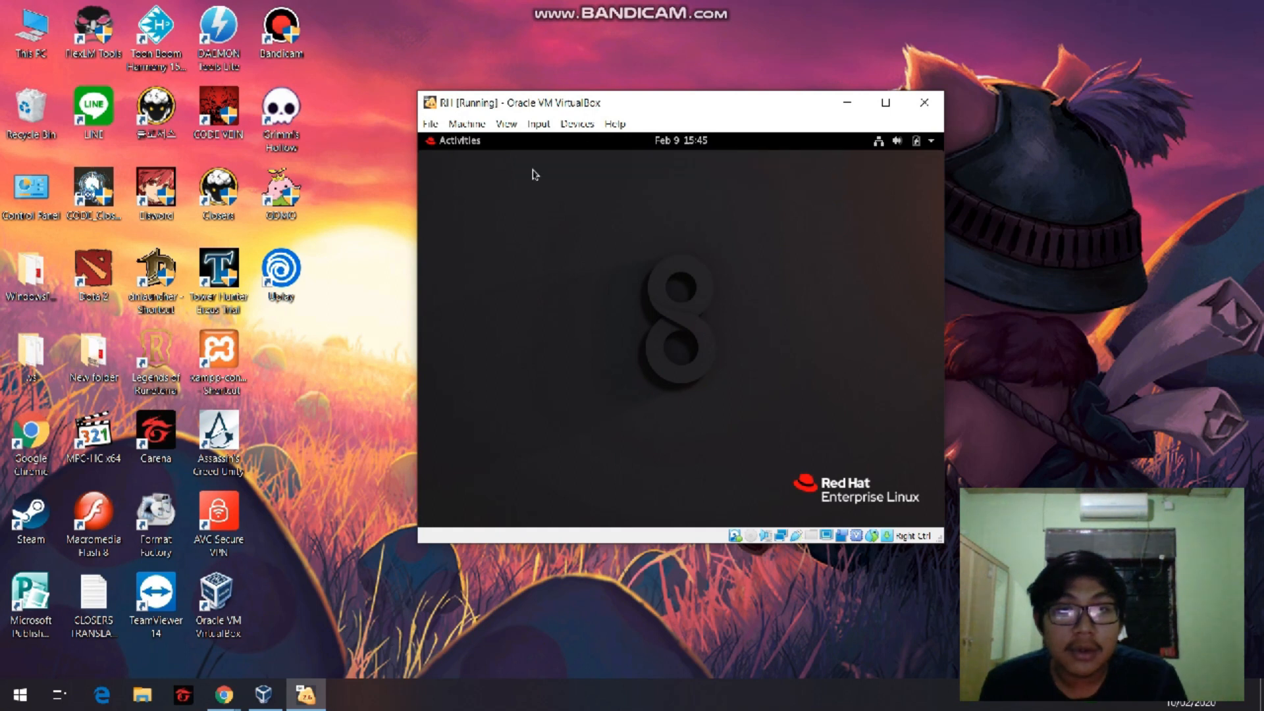
Open the activities overview and display the full list of installed applications.
left_click(462, 143)
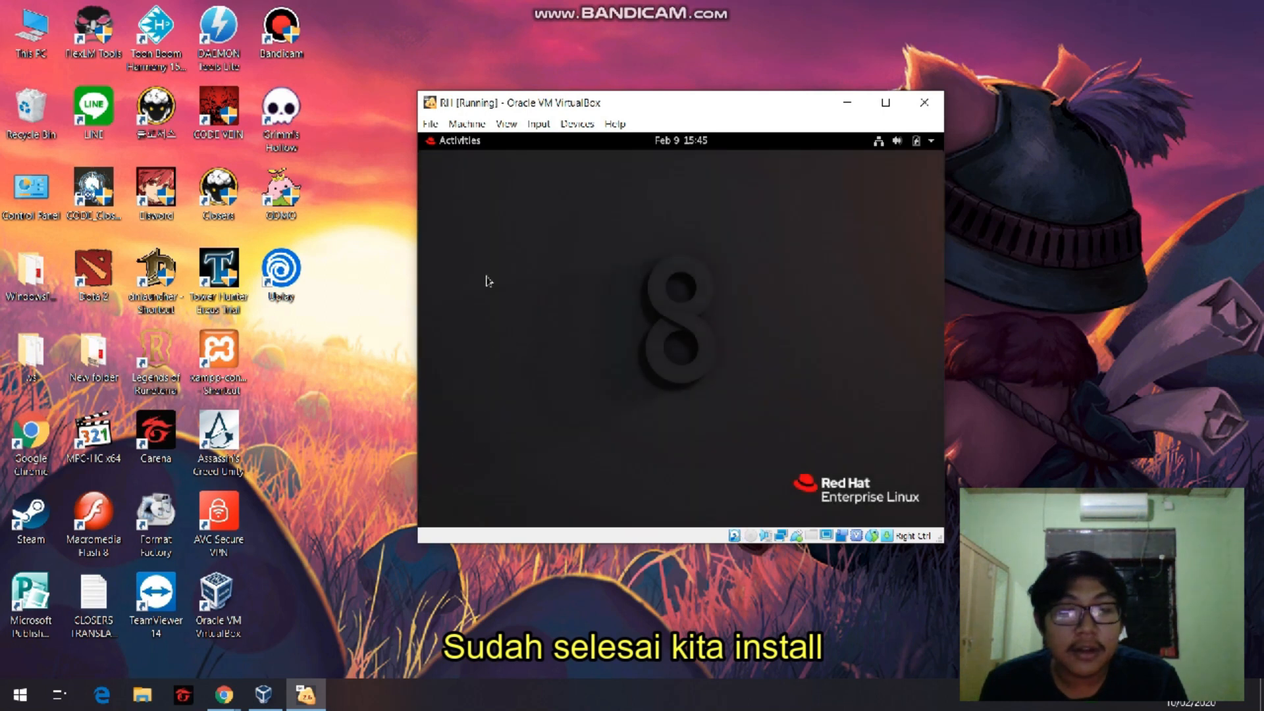
left_click(444, 140)
left_click(438, 485)
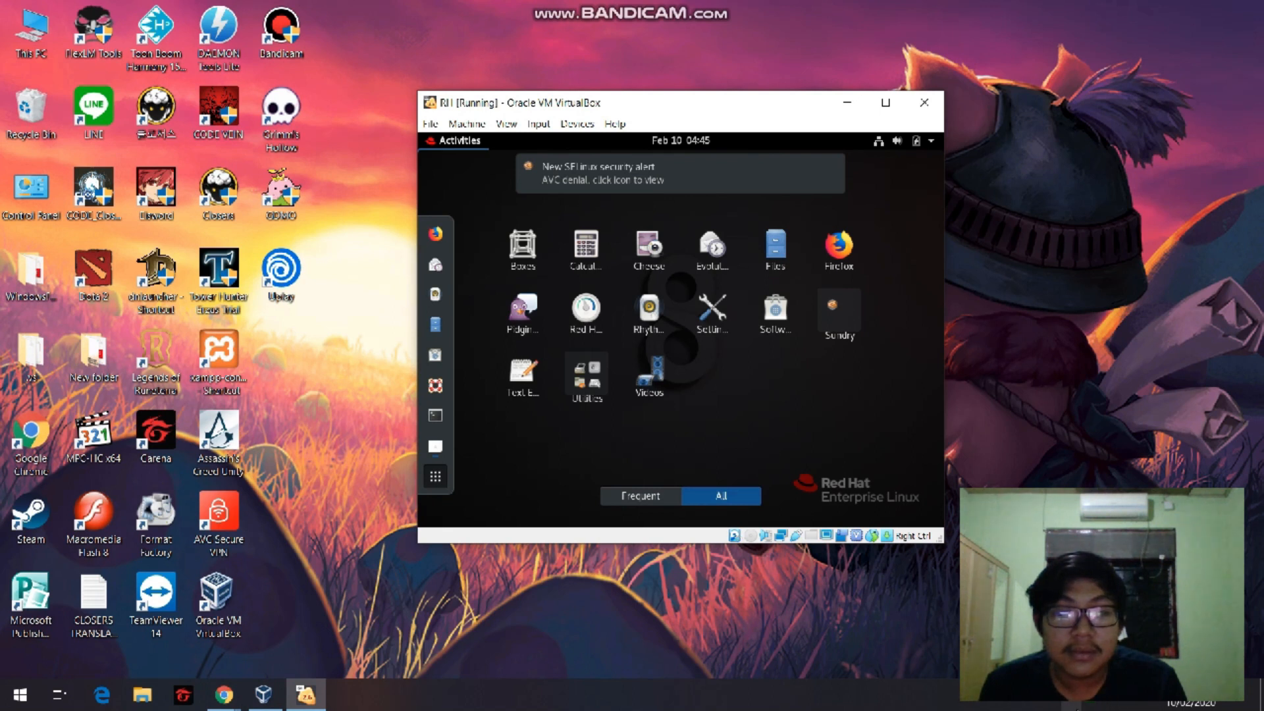
left_click(1071, 695)
left_click(1071, 648)
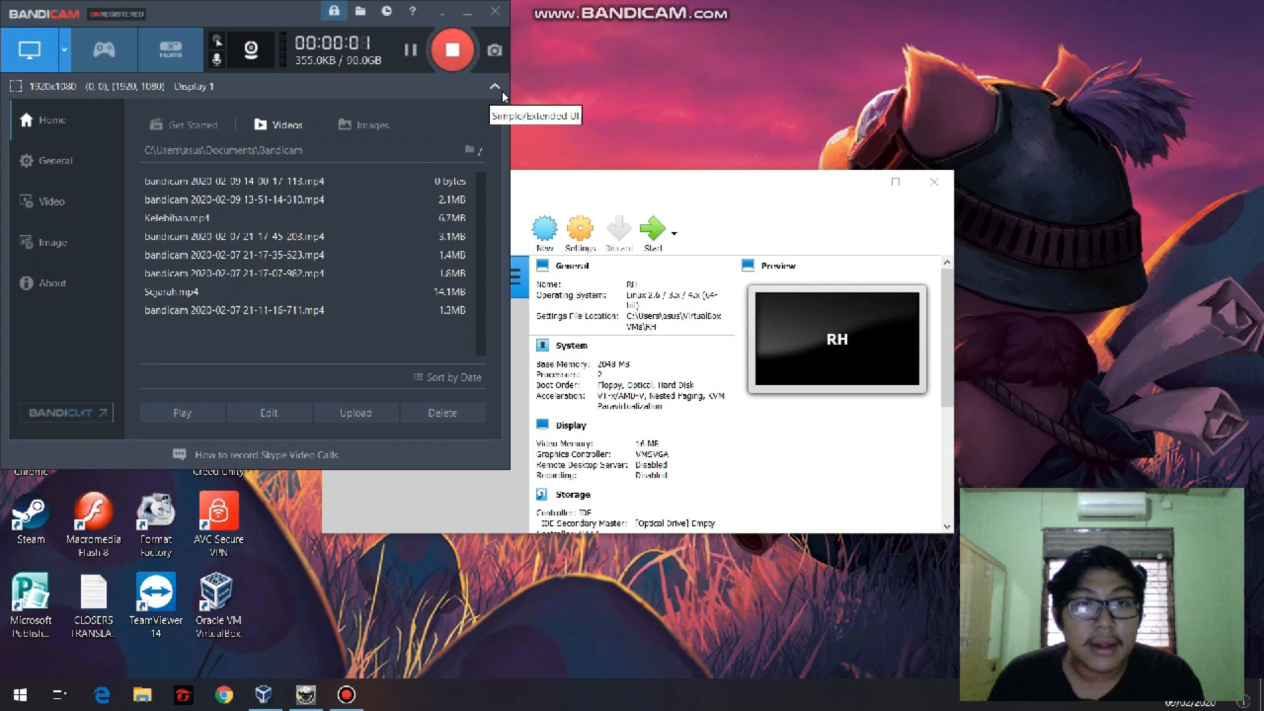
left_click(466, 13)
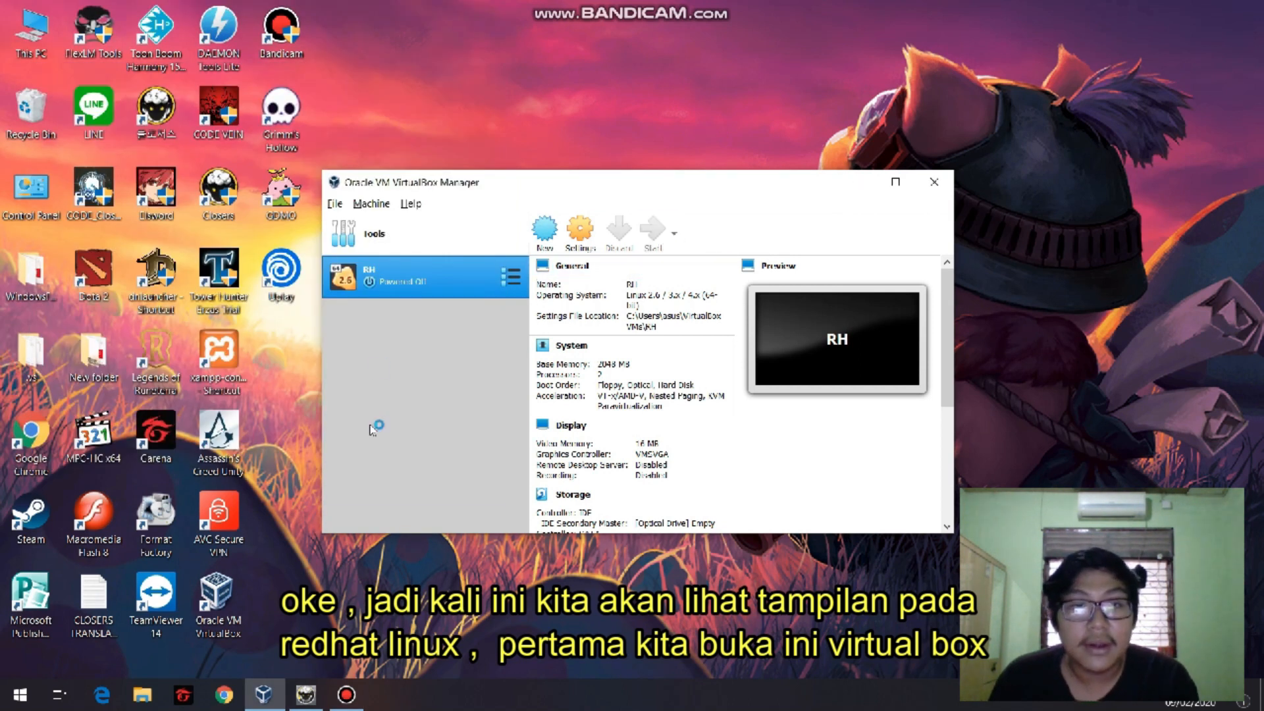
Start the RH virtual machine, bring its window in front of the manager and accept the input capture notice.
mouse_move(522, 193)
left_mouse_down()
mouse_move(525, 172)
mouse_move(546, 194)
left_mouse_up()
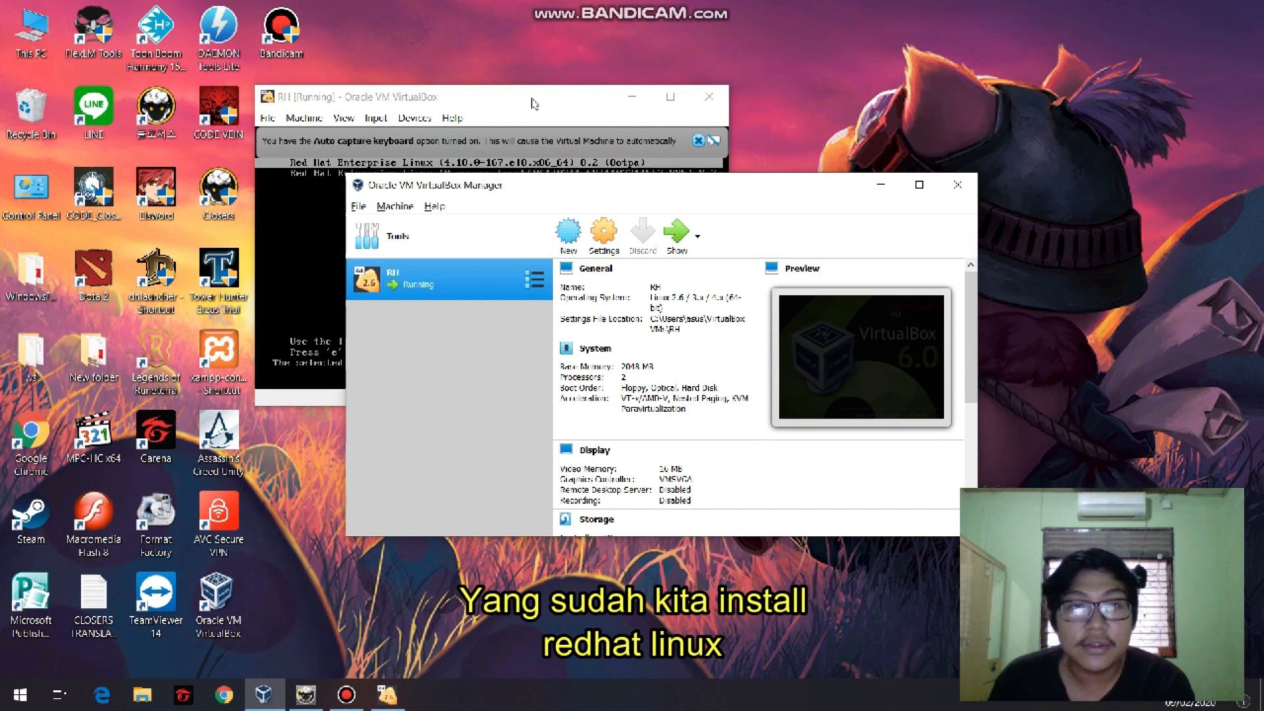
left_click_drag(533, 103, 627, 139)
left_click(573, 247)
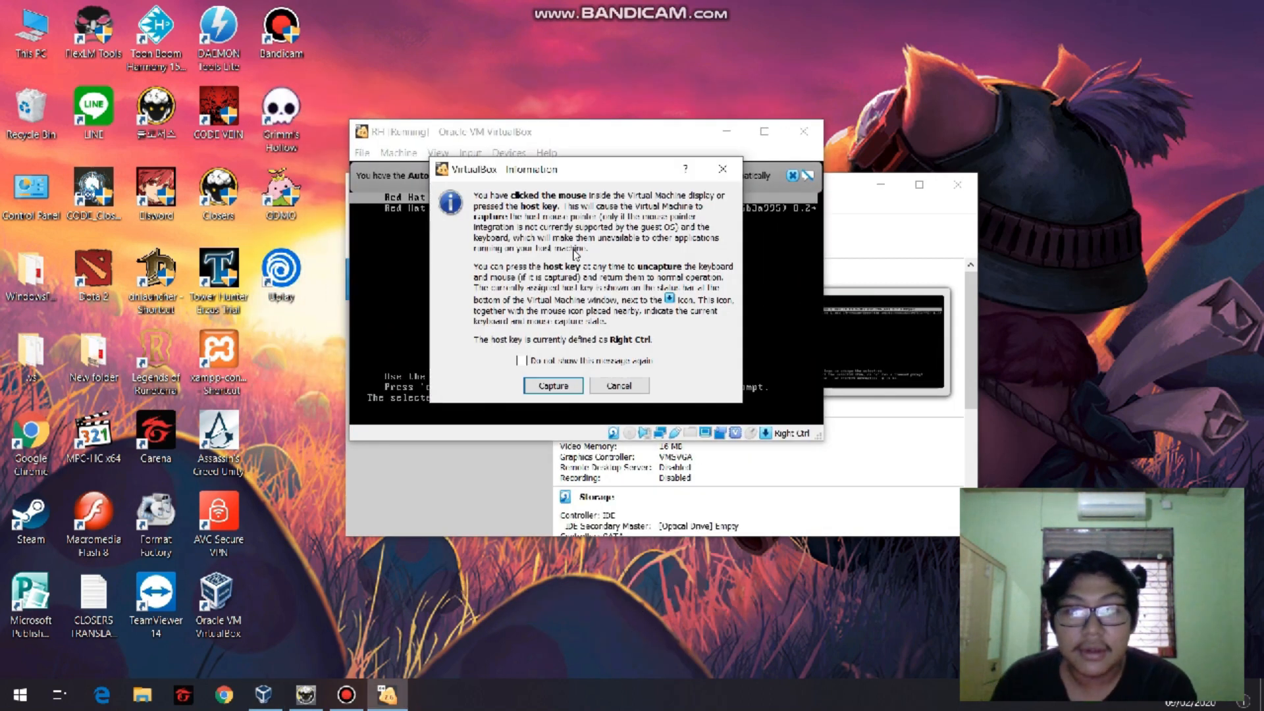
left_click(553, 385)
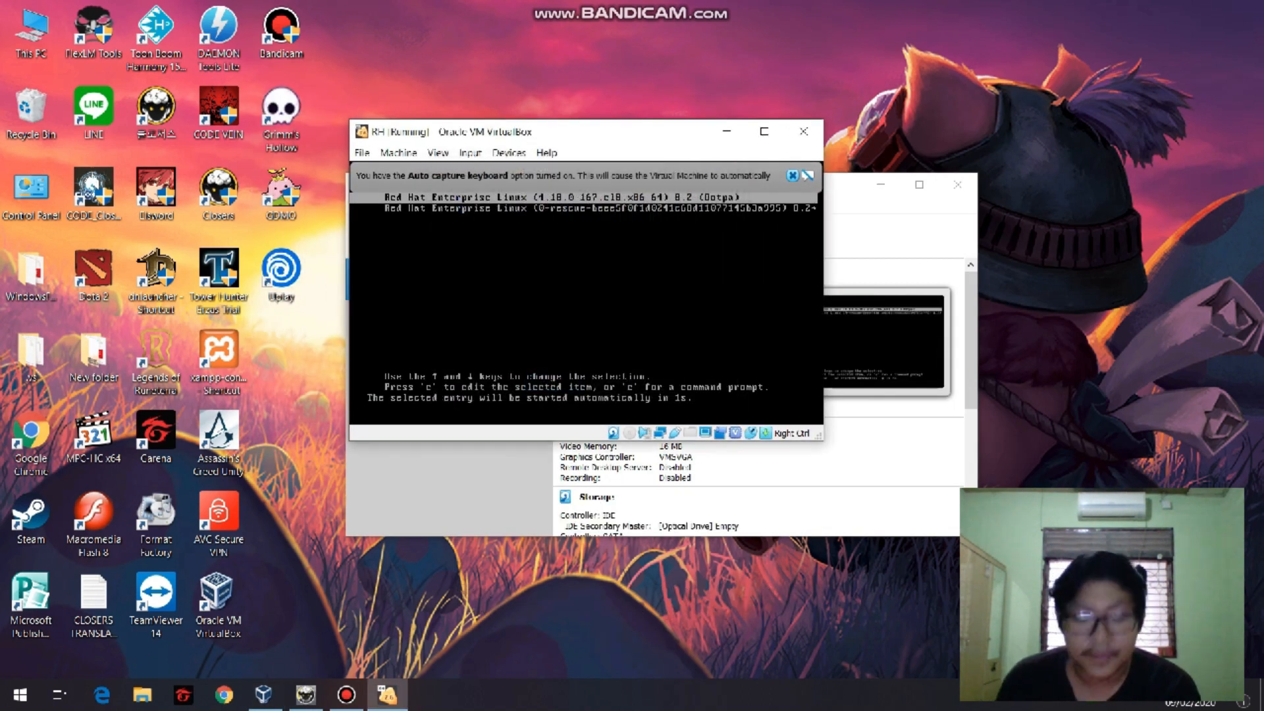
key("Control_R")
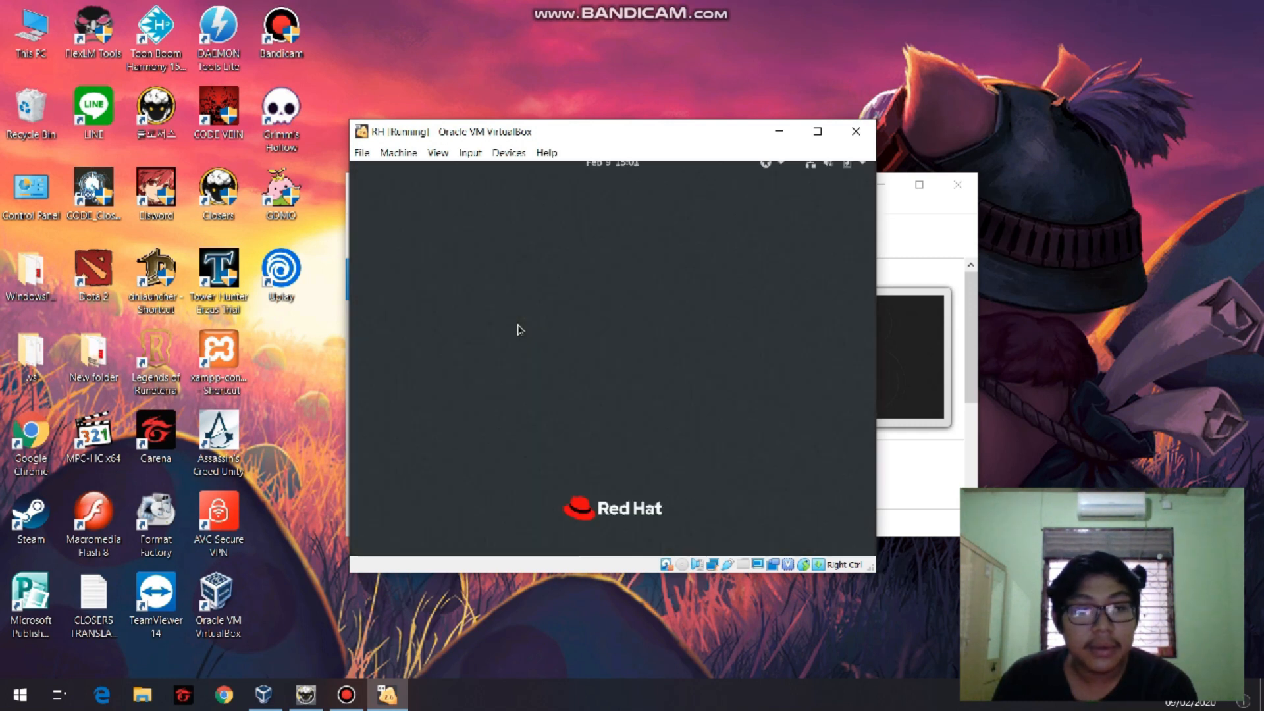
Sign in to Red Hat Enterprise Linux with the account password and reposition the virtual machine window on the host desktop.
left_click(596, 364)
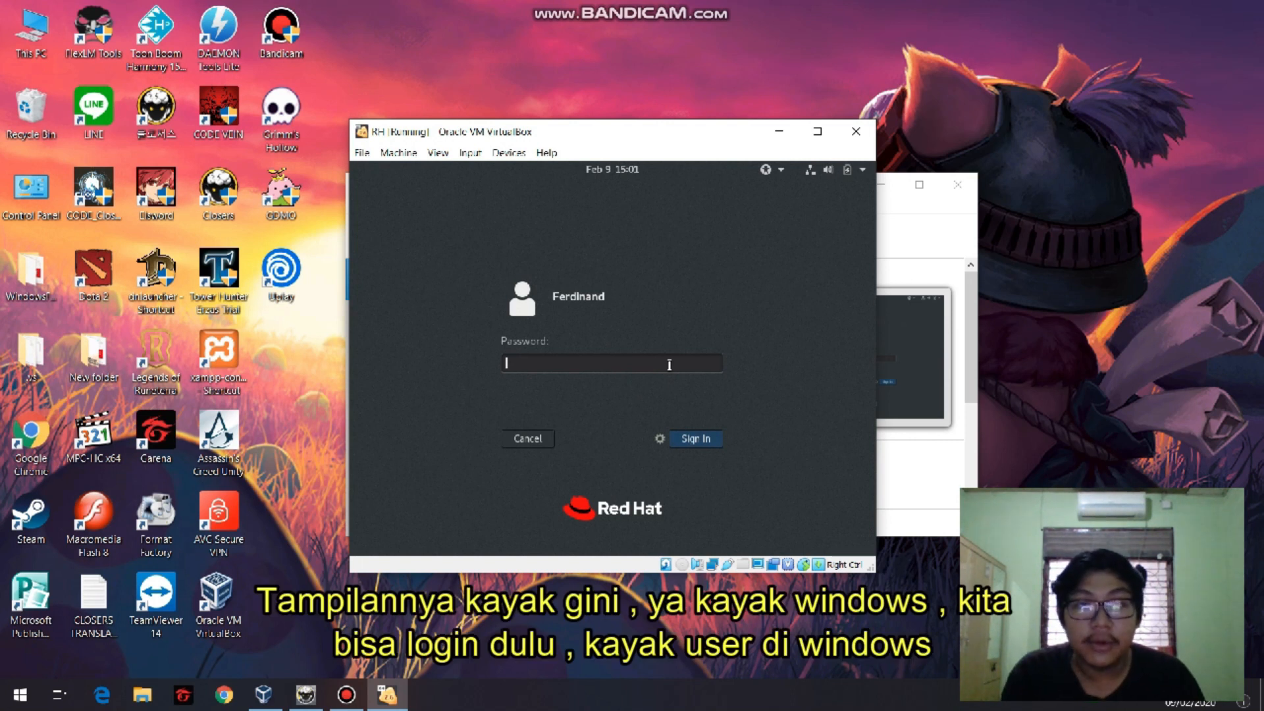
type("****")
key("Return")
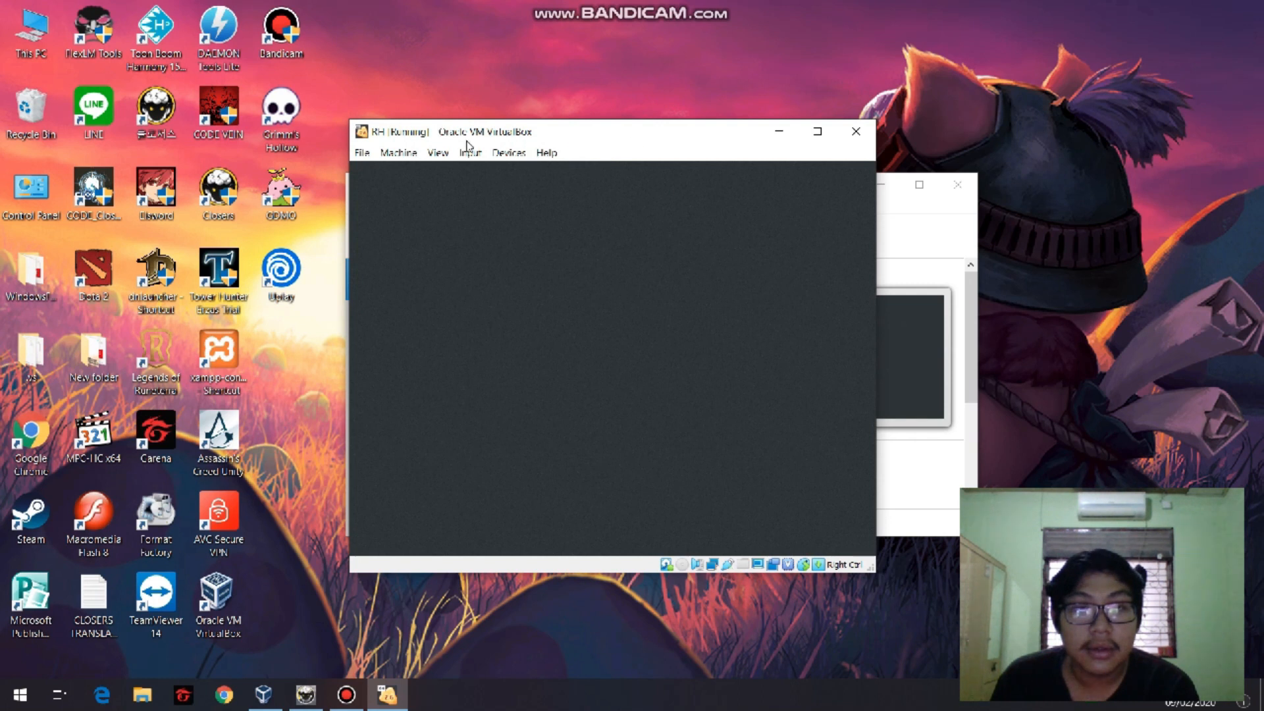
left_click_drag(449, 106, 324, 80)
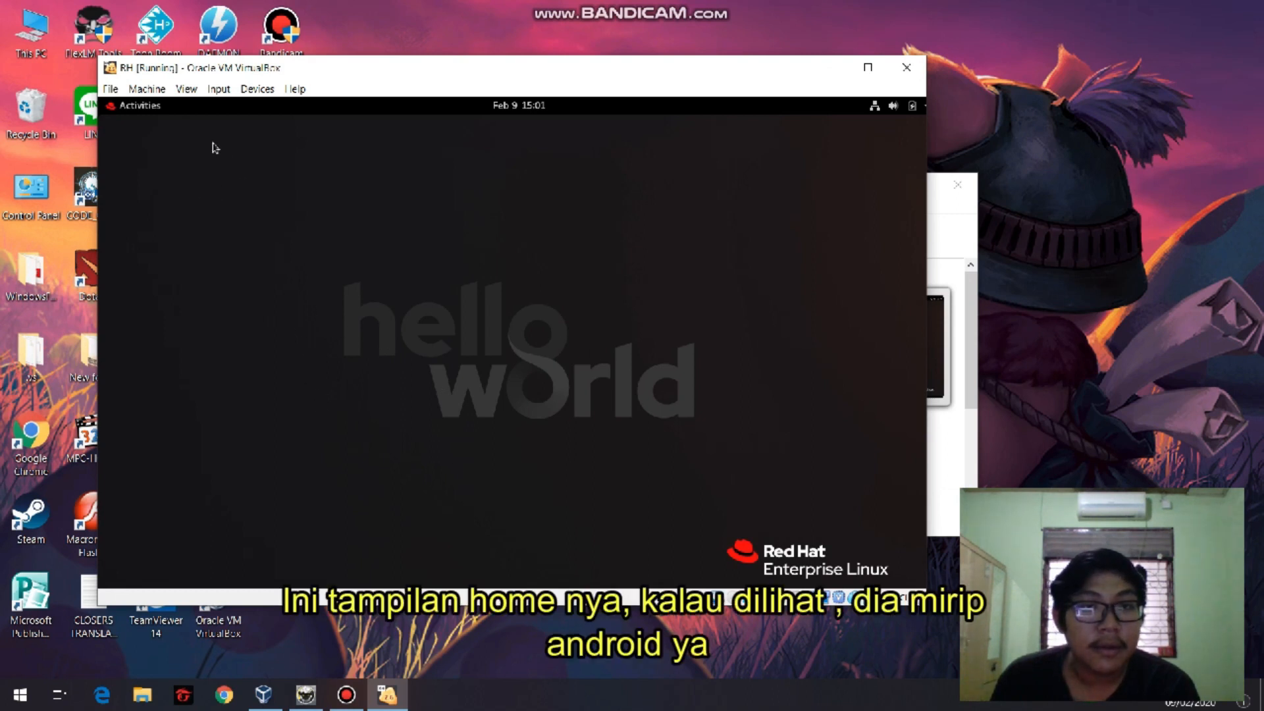
Open the applications overview, view the frequently used applications and return to the list of all applications.
left_click(139, 106)
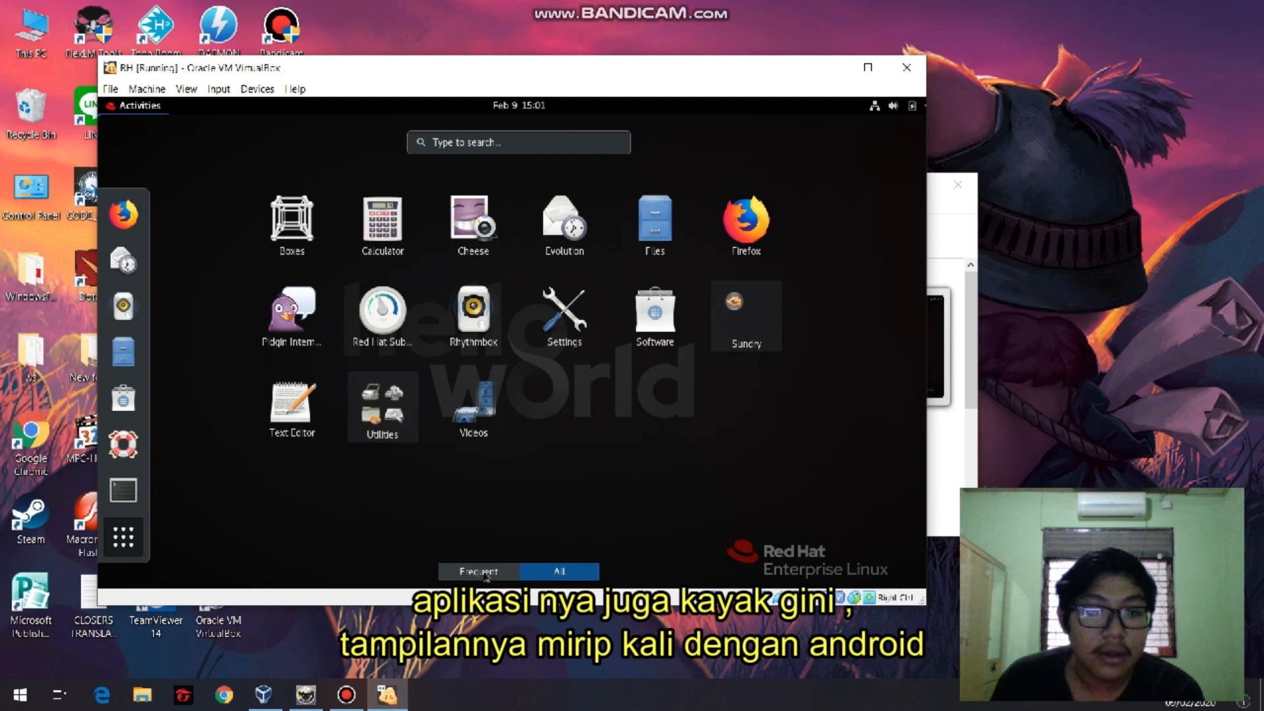
left_click(485, 572)
left_click(556, 571)
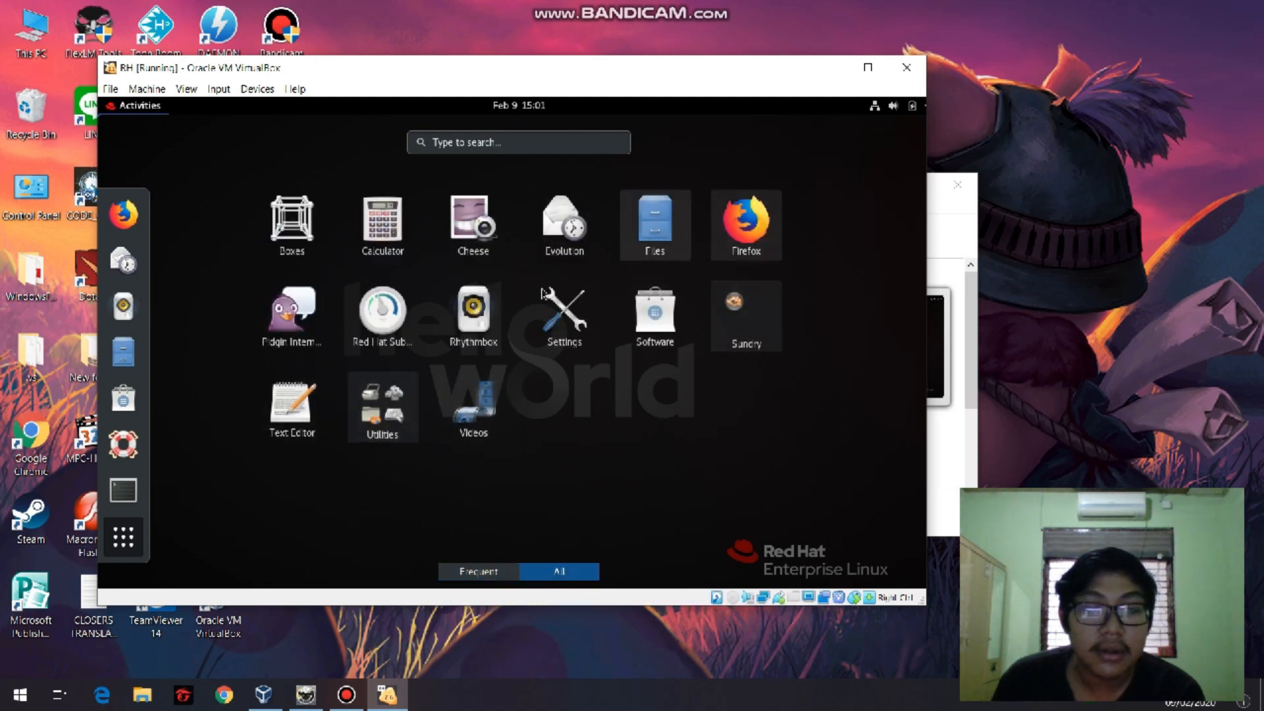
Launch Firefox, replace the Red Hat page with a new tab and open YouTube from the top sites.
left_click(741, 227)
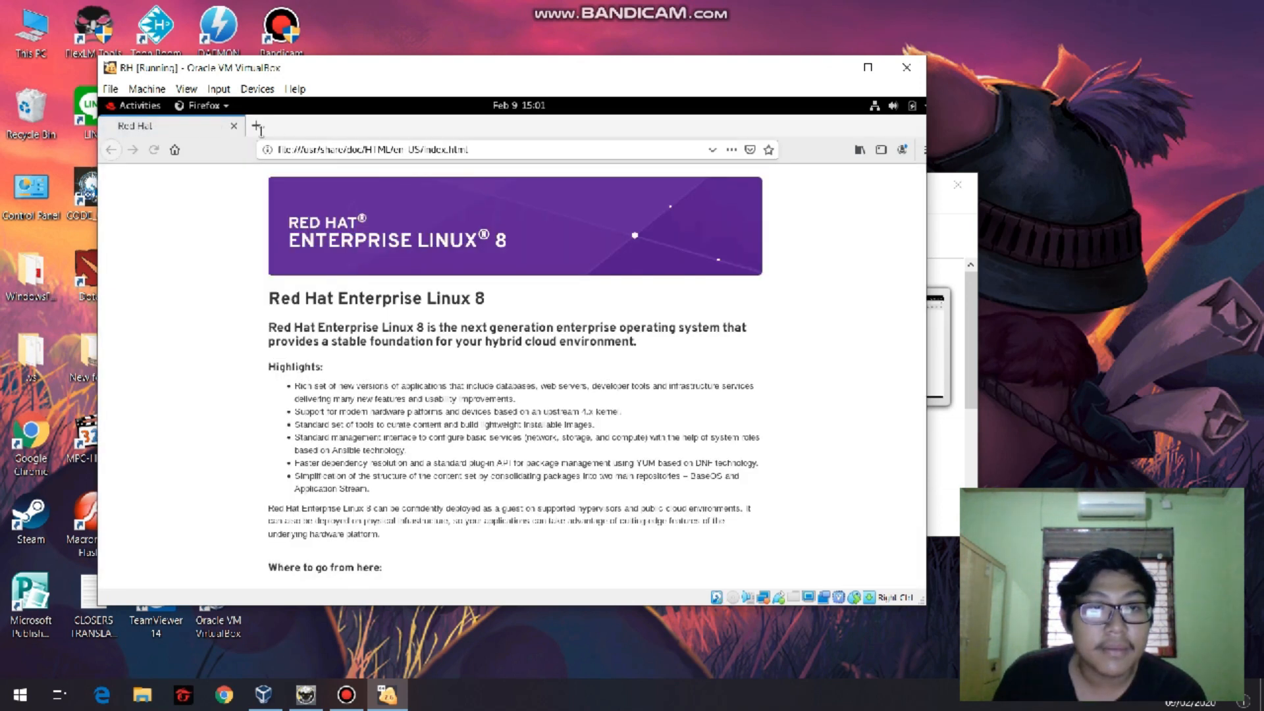
left_click(256, 126)
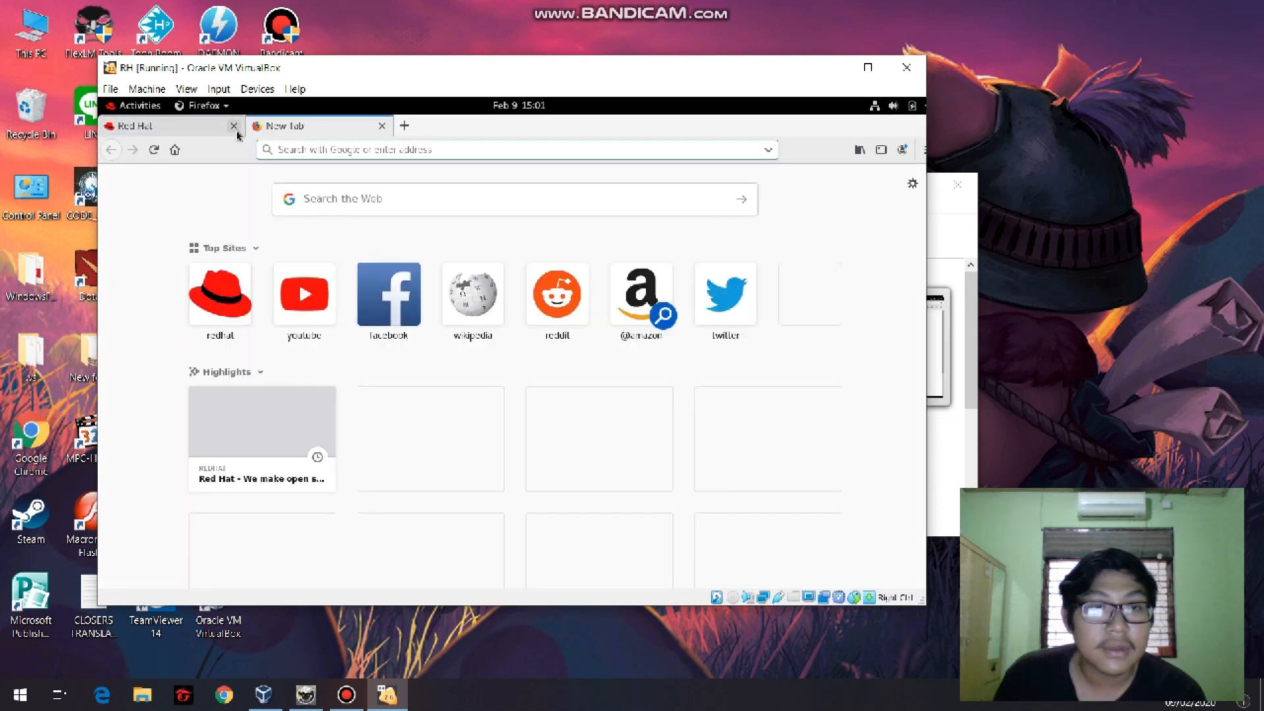
left_click(234, 127)
left_click(304, 291)
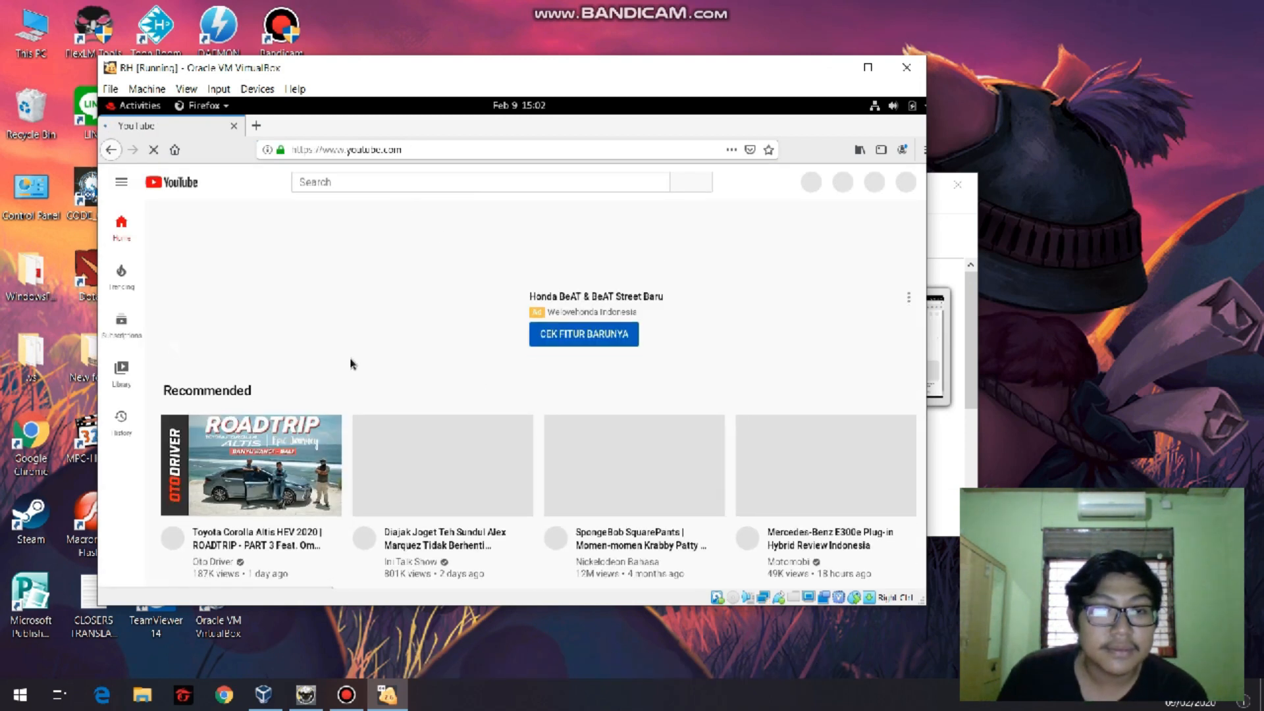
Play the recommended SpongeBob SquarePants "Momen-momen Krabby Patty" video and skip ahead to about 5:33.
scroll(351, 364, "down", 5)
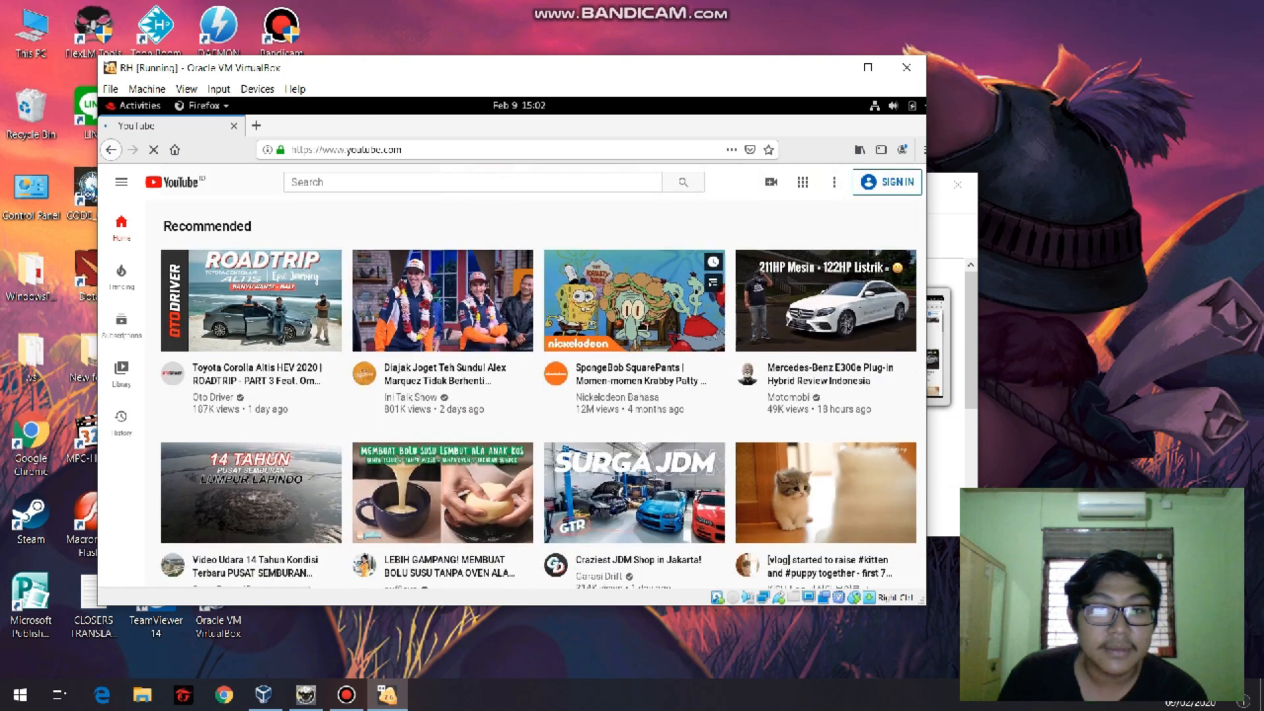
left_click(573, 324)
scroll(572, 324, "down", 2)
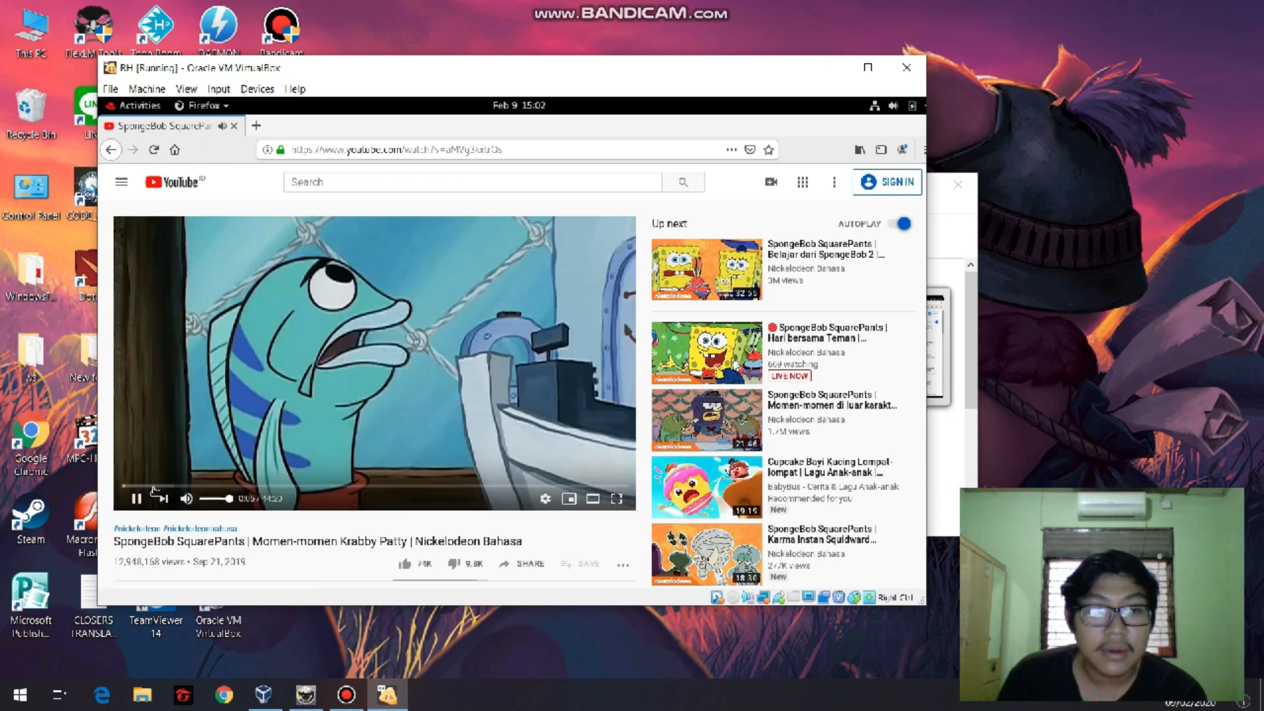
left_click(197, 487)
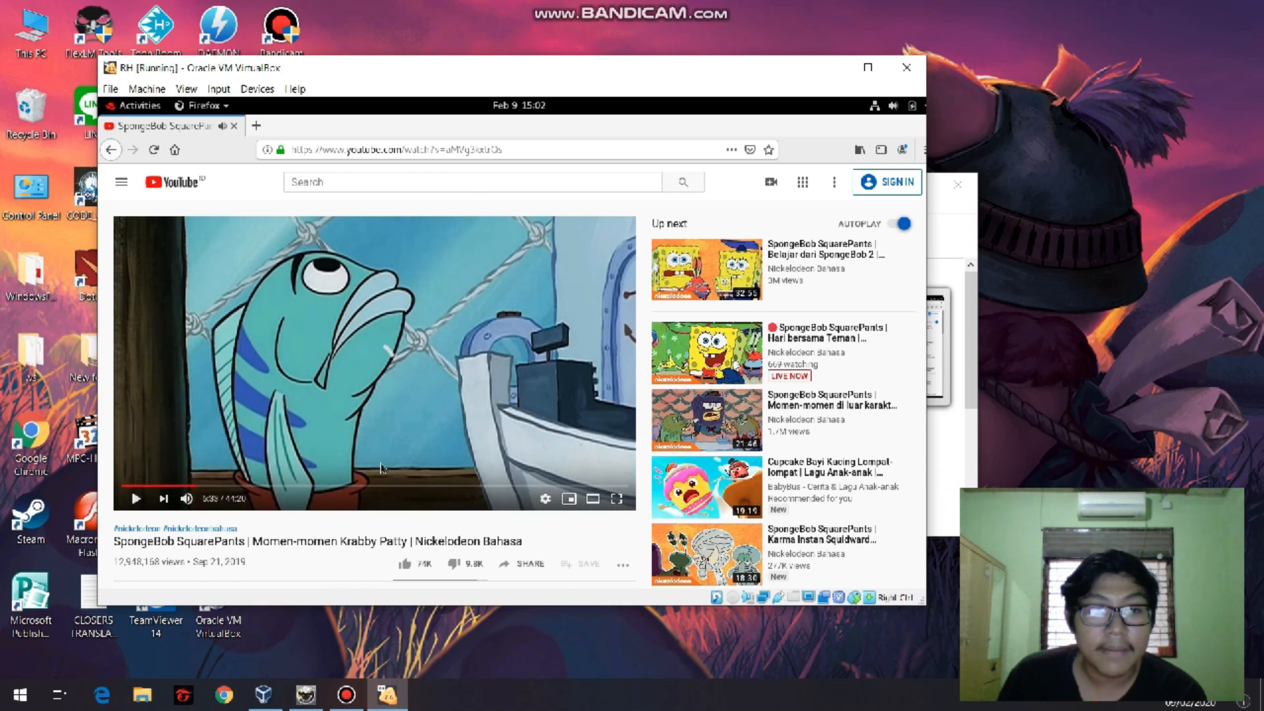
Look over the page of the playing video and close its browser tab.
scroll(417, 379, "down", 2)
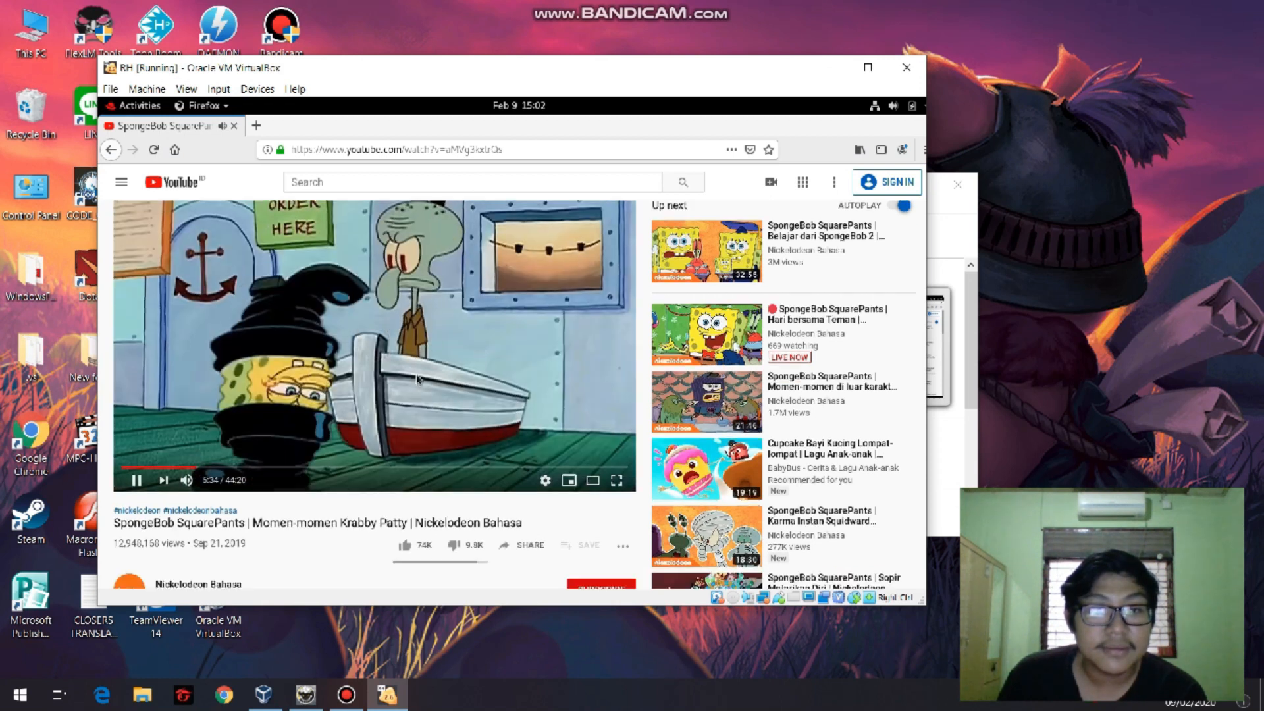
scroll(417, 380, "down", 2)
scroll(434, 385, "up", 3)
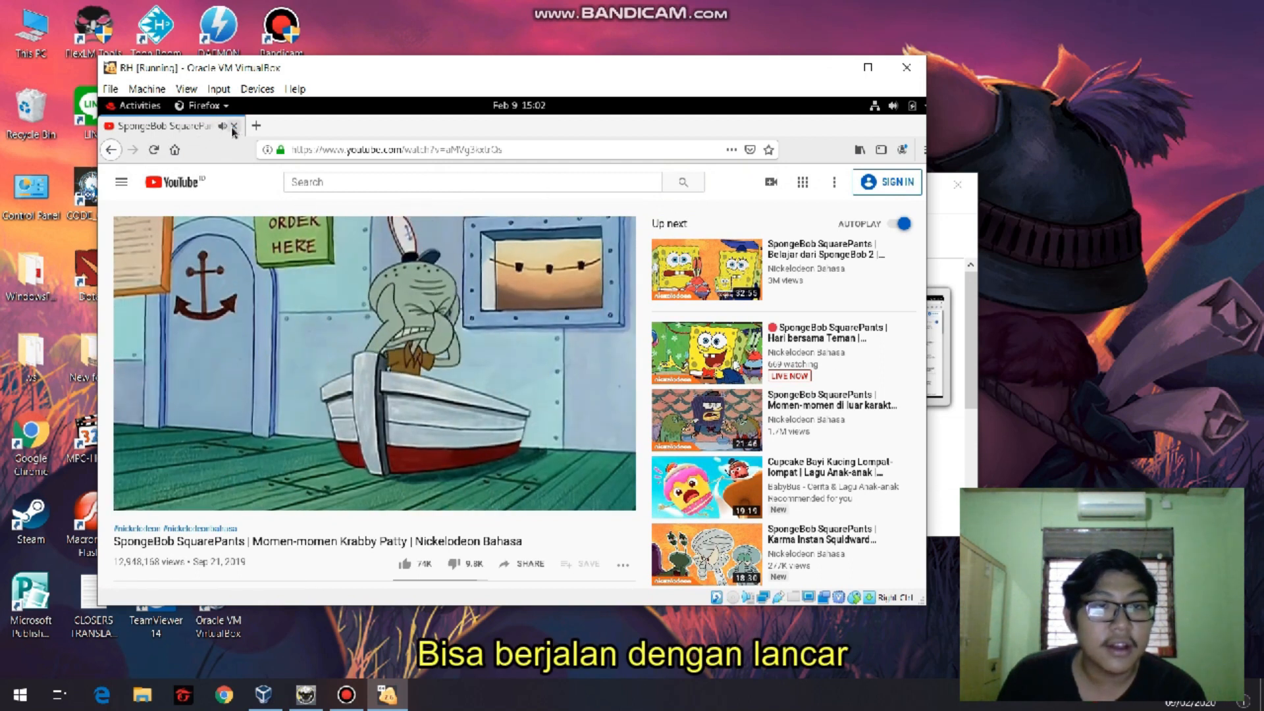
middle_click(169, 130)
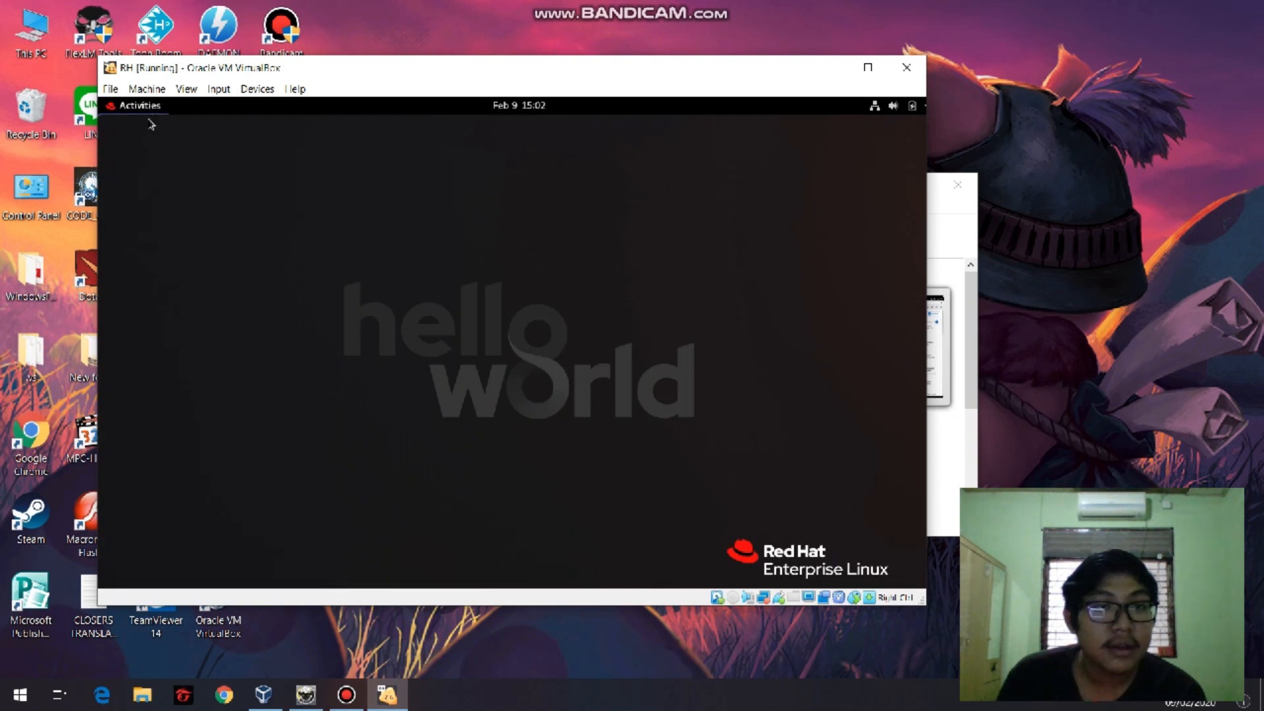
Open the Calculator from the list of all applications, calculate 12×12 and clear the entry line.
left_click(139, 106)
left_click(123, 535)
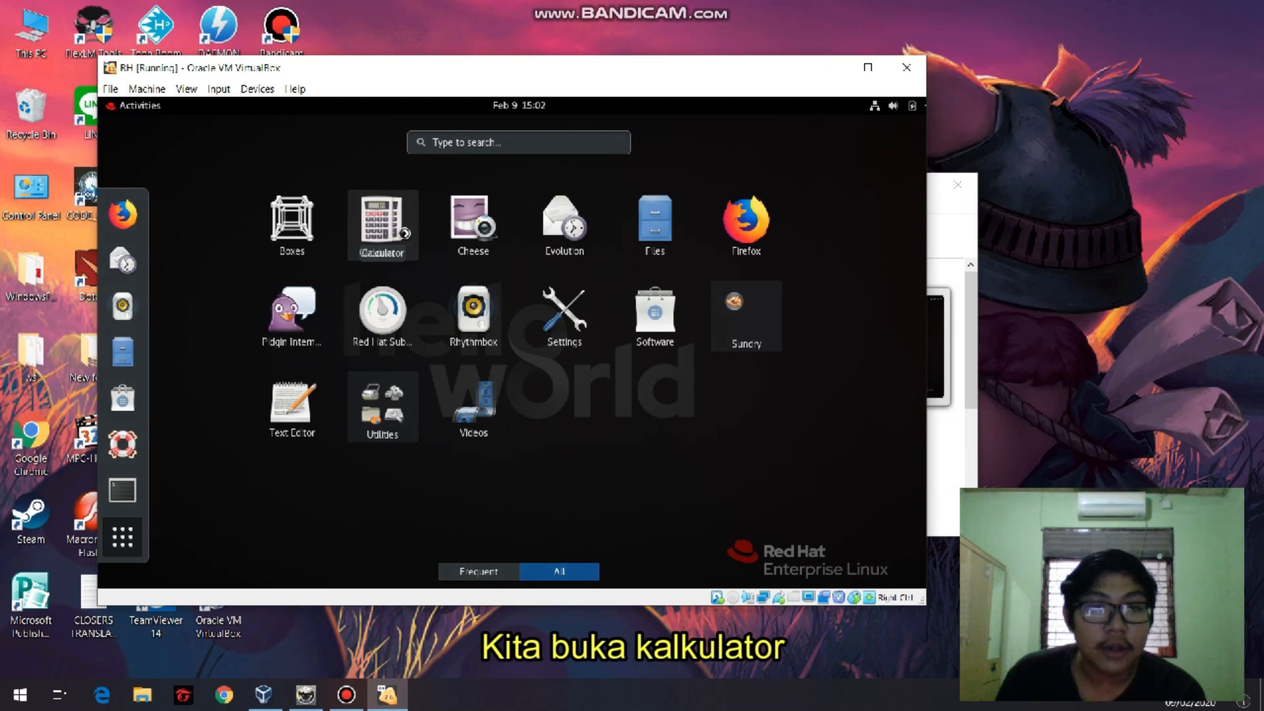
left_click(406, 238)
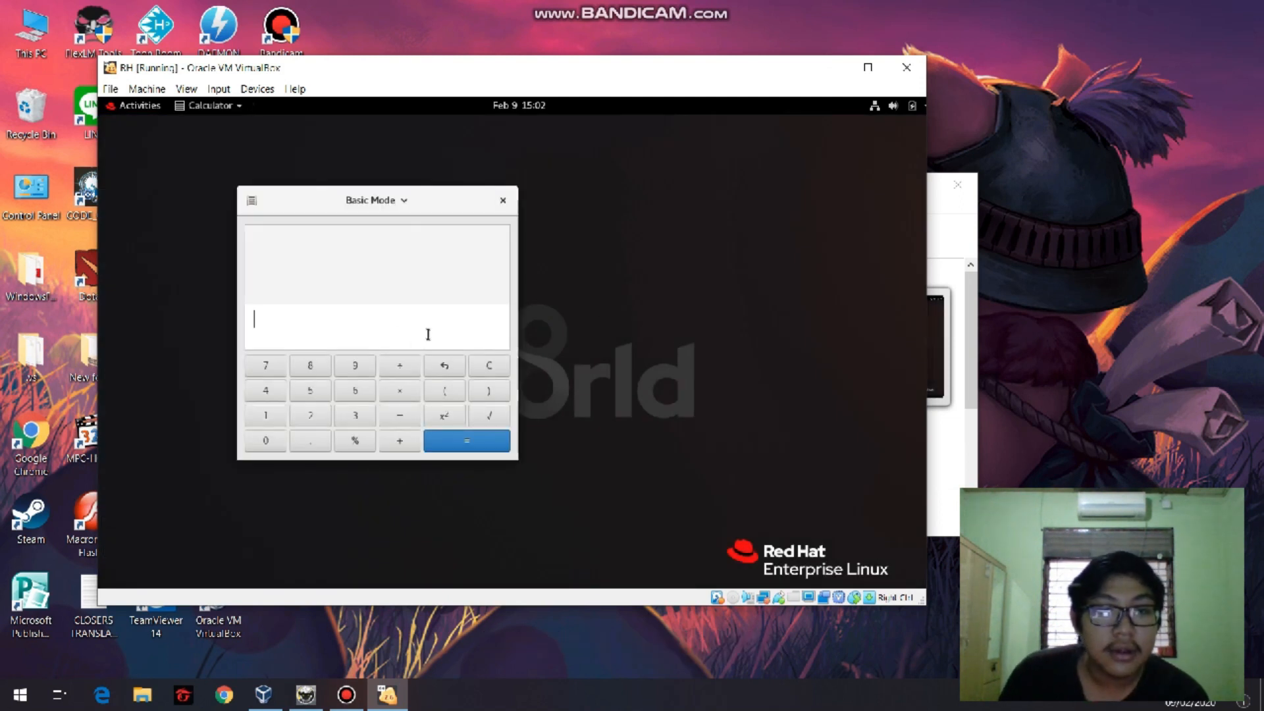
type("12")
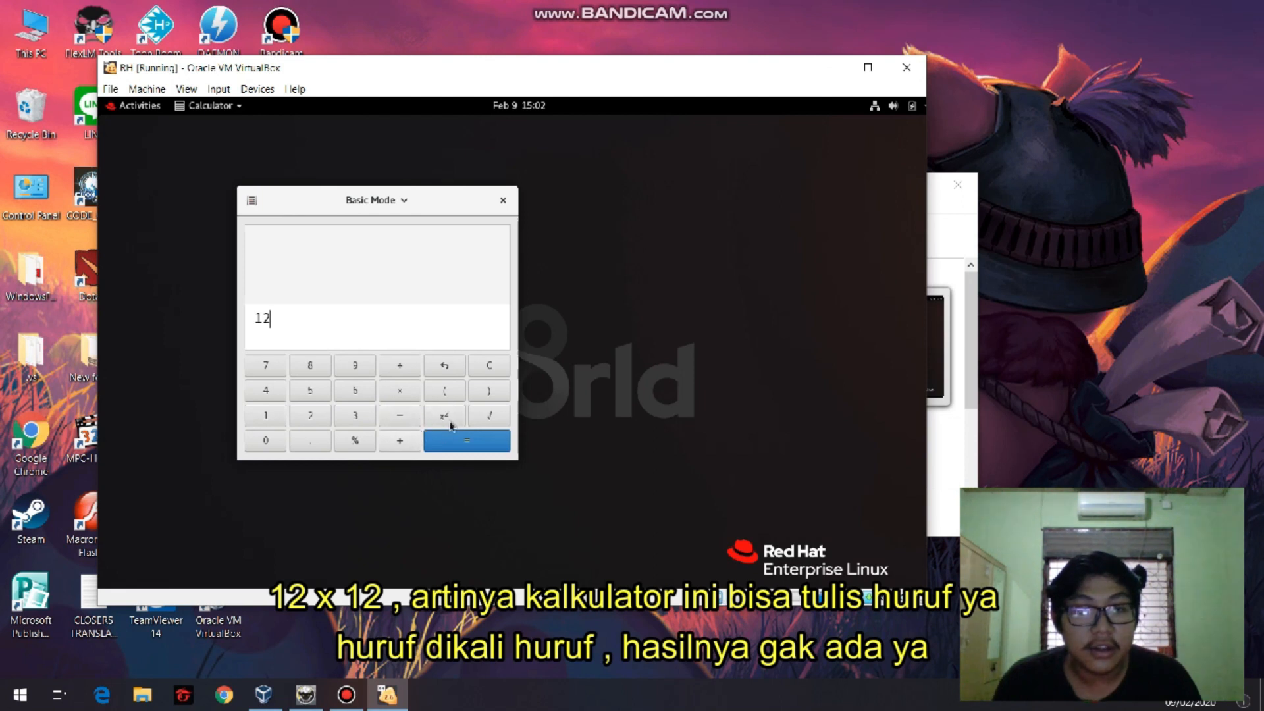
left_click(409, 388)
type("12")
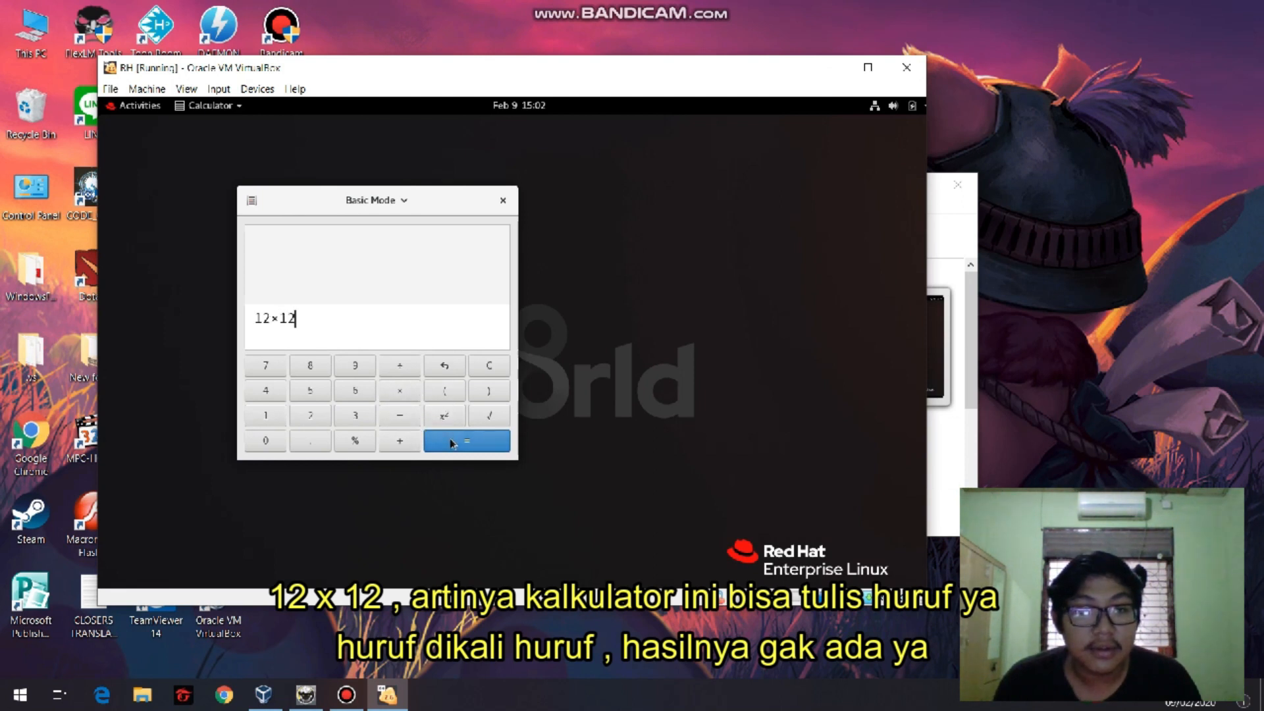
left_click(452, 443)
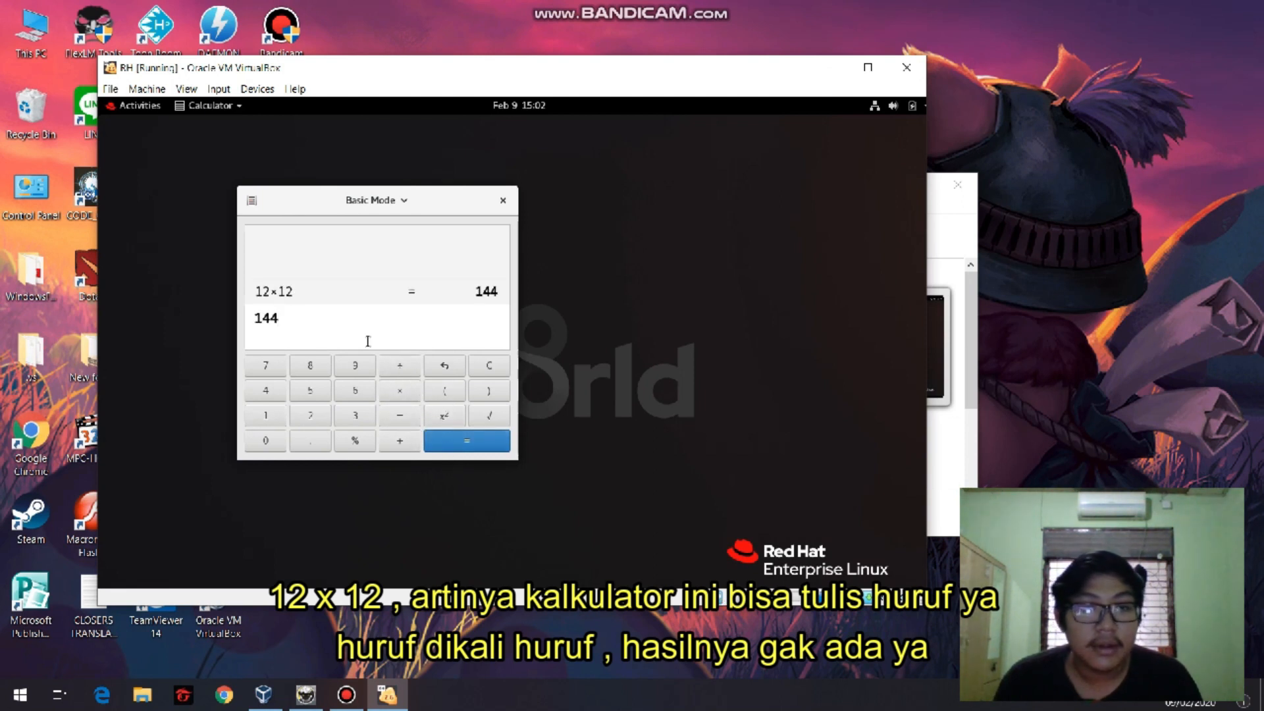
type("1")
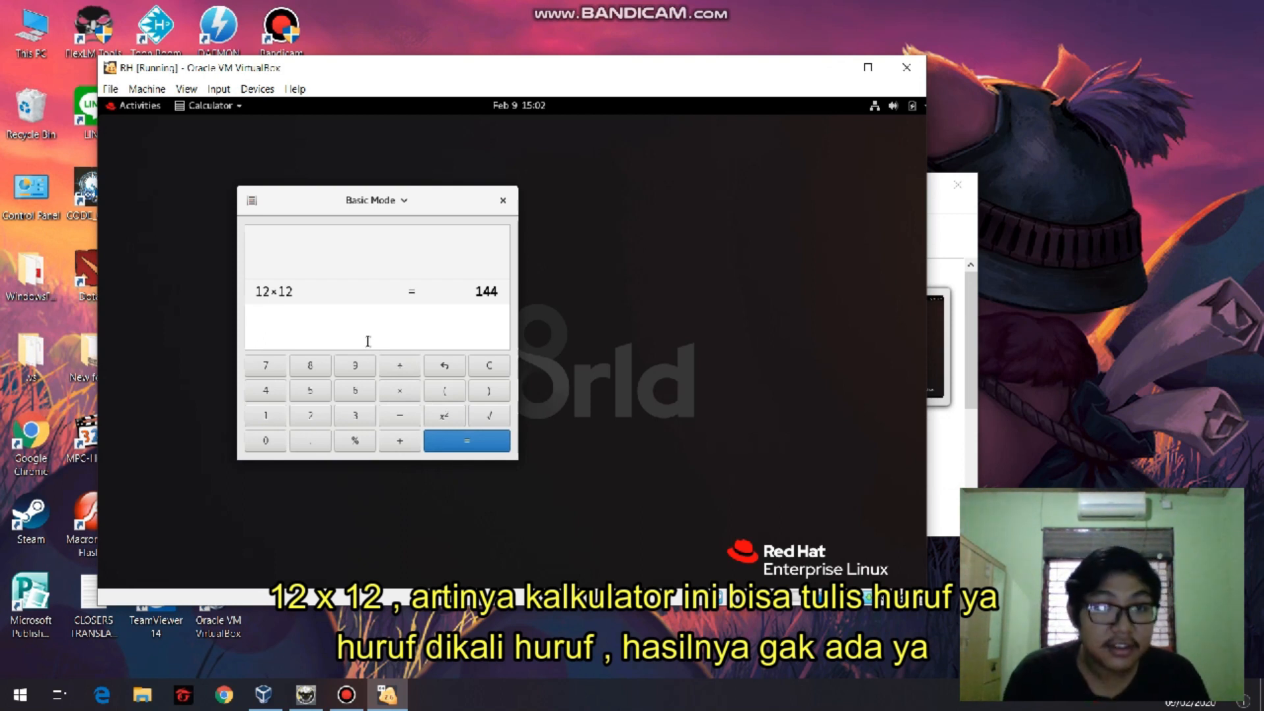
type("asdasfasfsa")
Try to multiply the letter strings asdasfasfsa×asdasdsdsa in the Calculator, and close the Calculator.
left_click(414, 398)
type("asdasdsdsa")
key("Return")
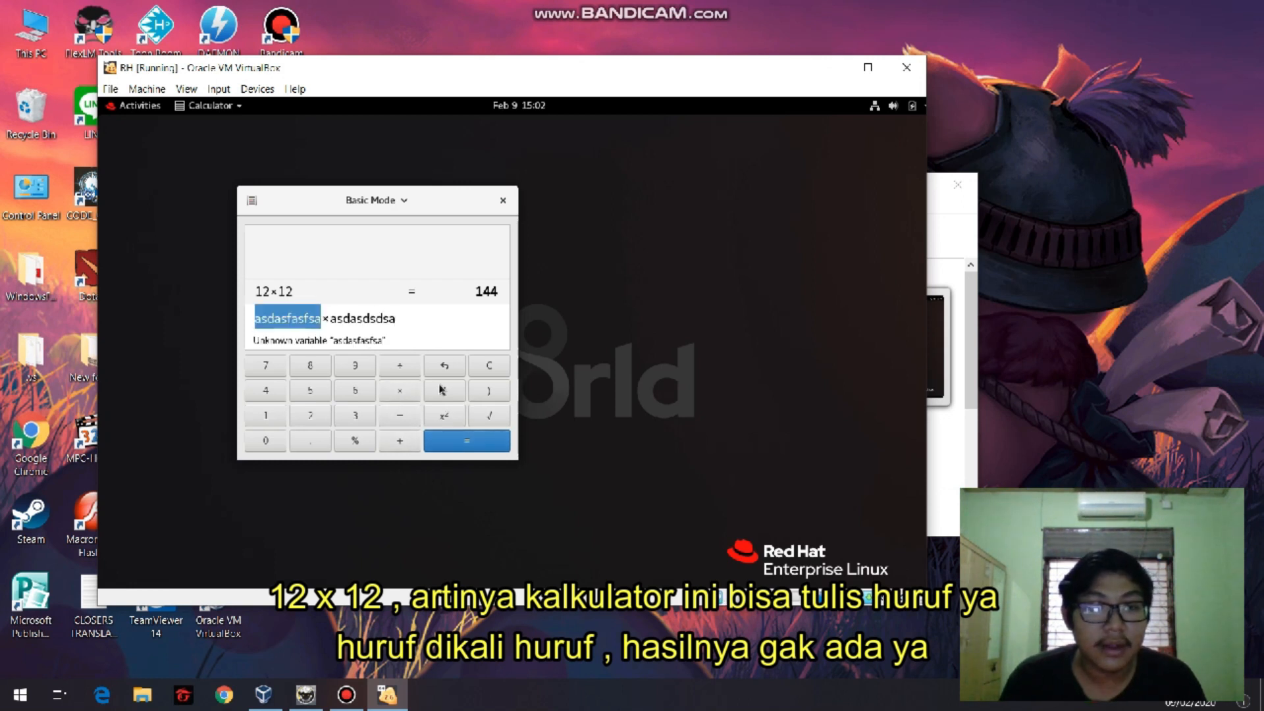
left_click_drag(336, 320, 451, 314)
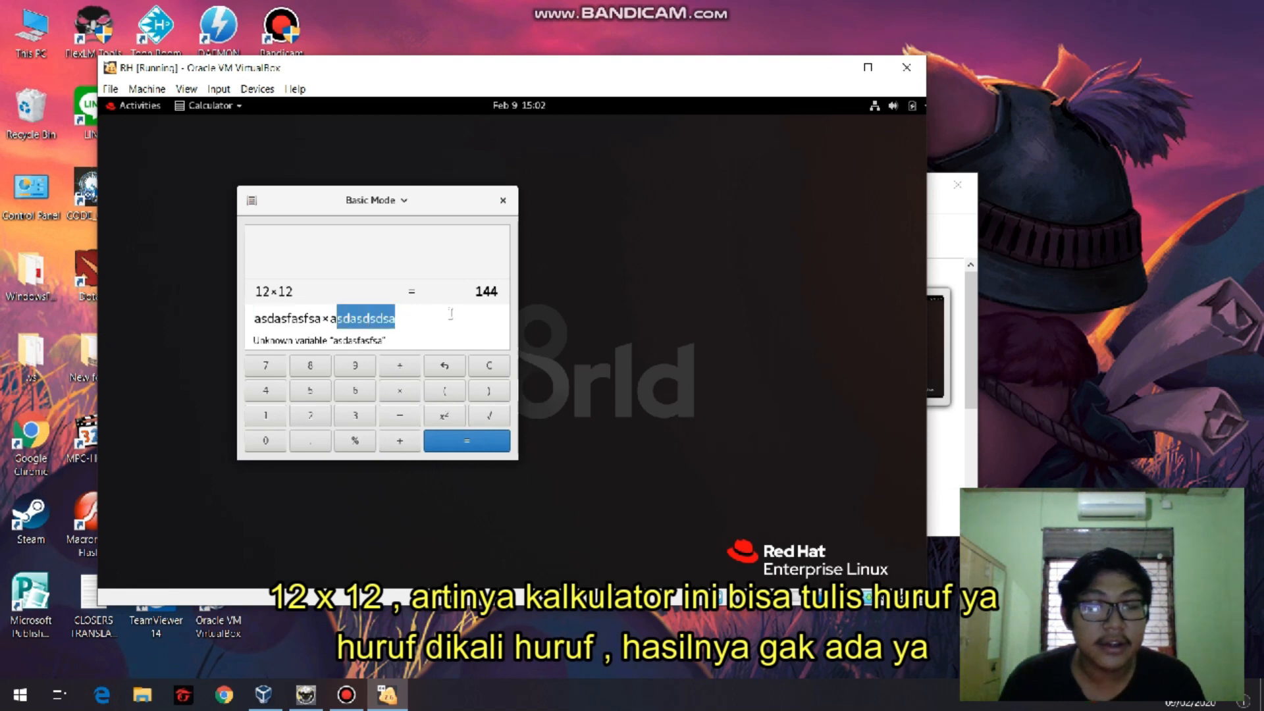
left_click(502, 200)
Look over the list of all applications and return to the empty desktop.
left_click(141, 107)
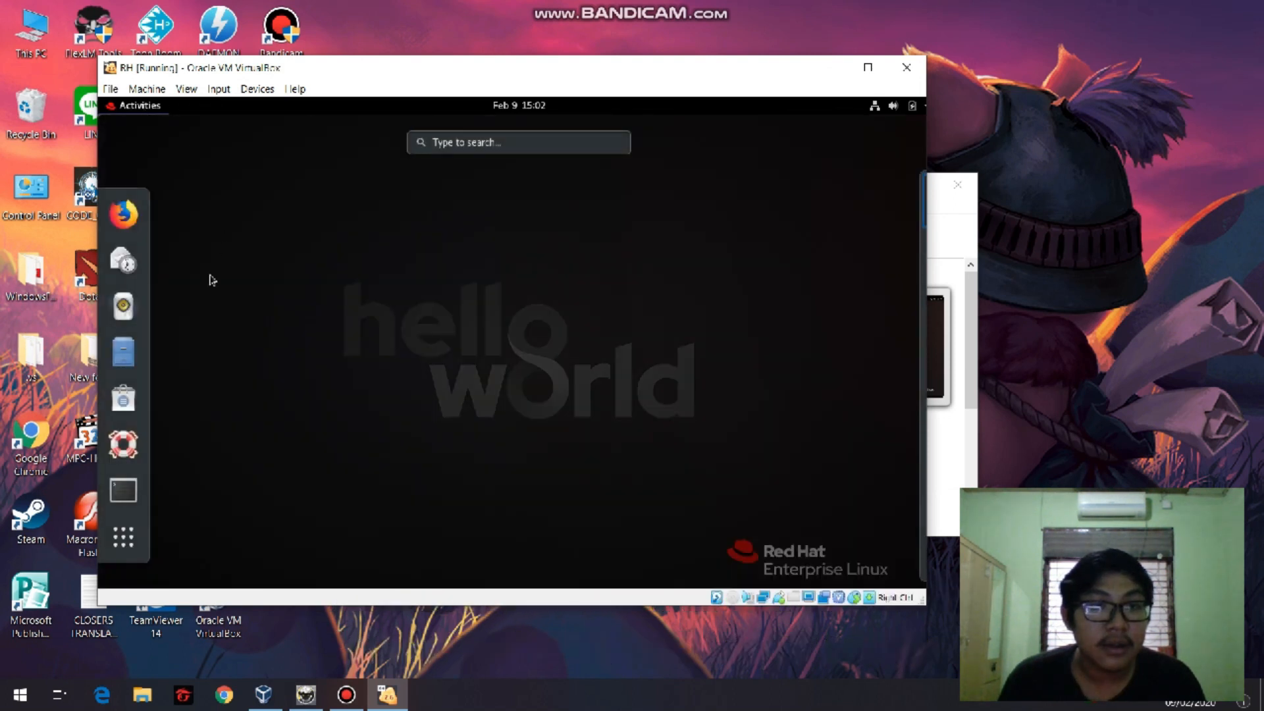
left_click(123, 536)
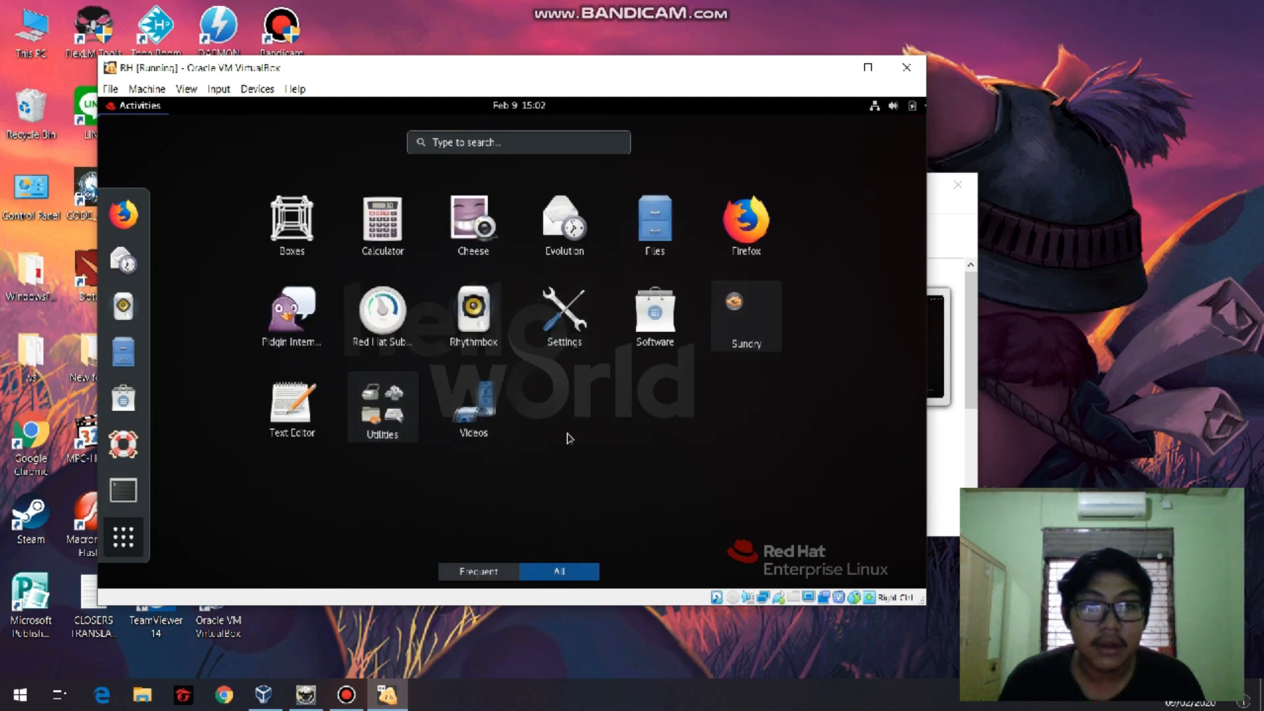
left_click(123, 537)
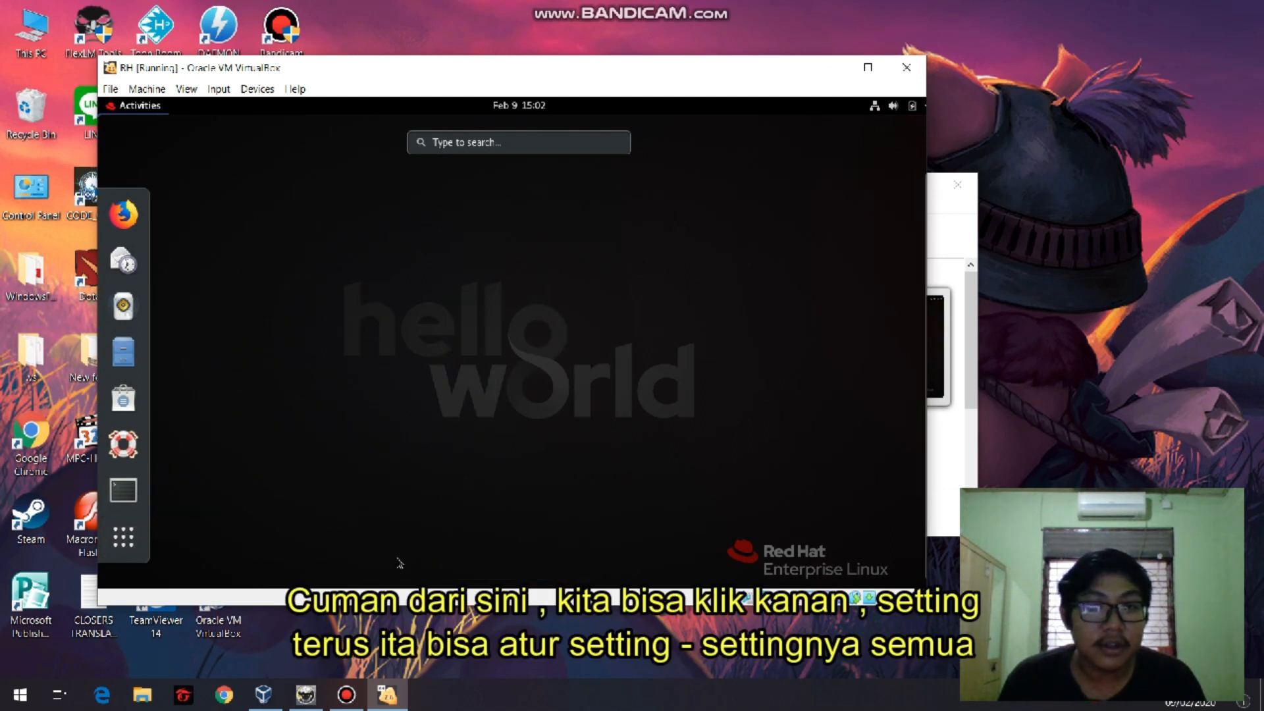
left_click(435, 376)
Open the system Settings from the desktop, view the Sound, Power and Network pages, and close Settings.
right_click(488, 274)
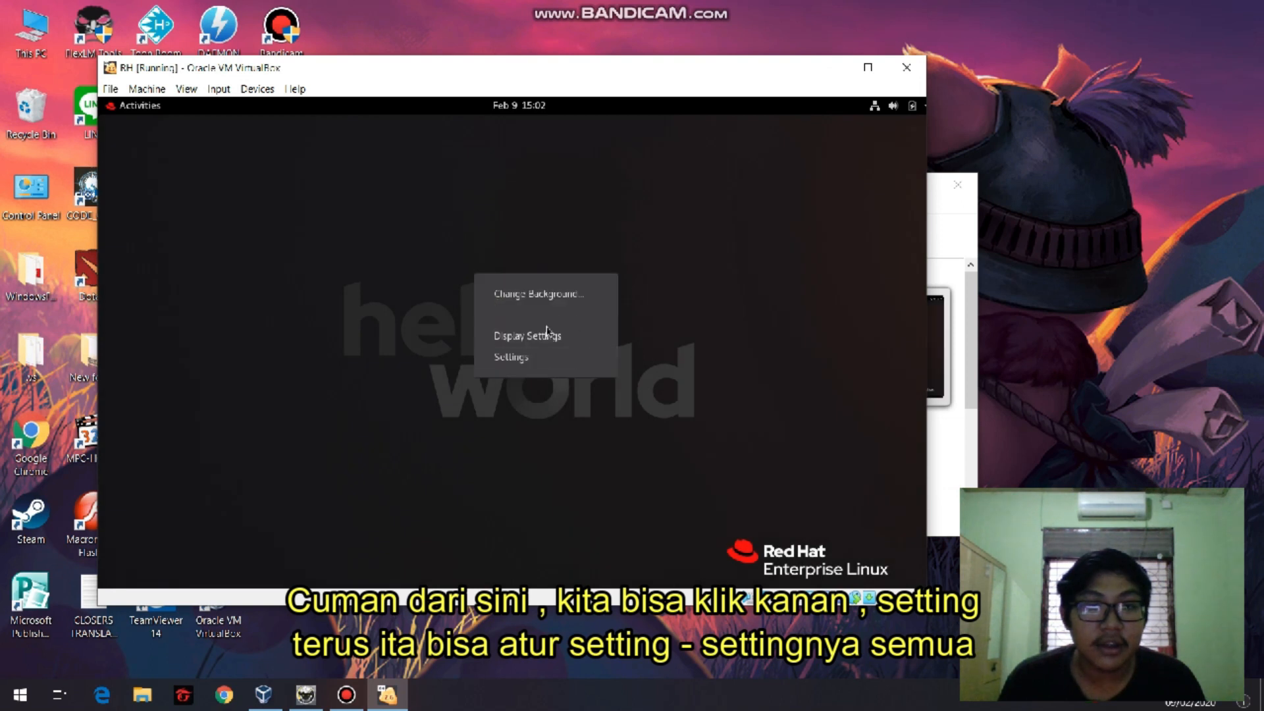
left_click(523, 356)
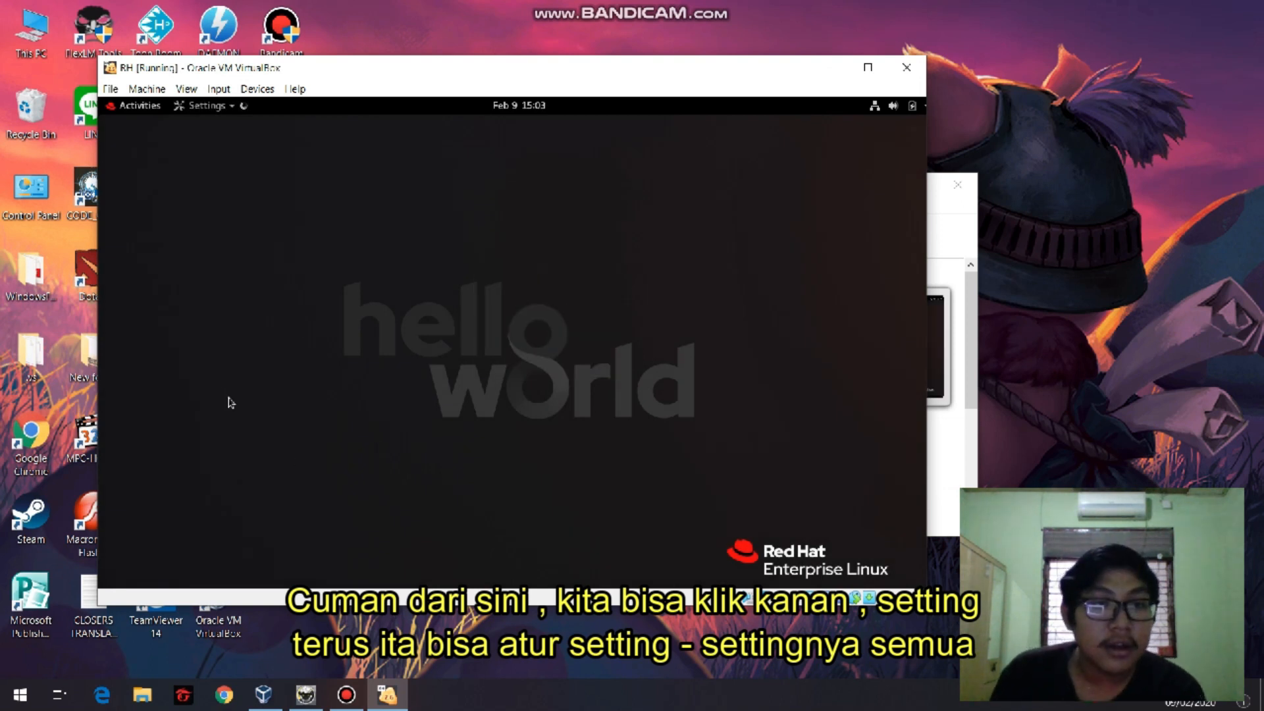
scroll(296, 276, "down", 1)
scroll(276, 290, "up", 1)
scroll(276, 309, "down", 1)
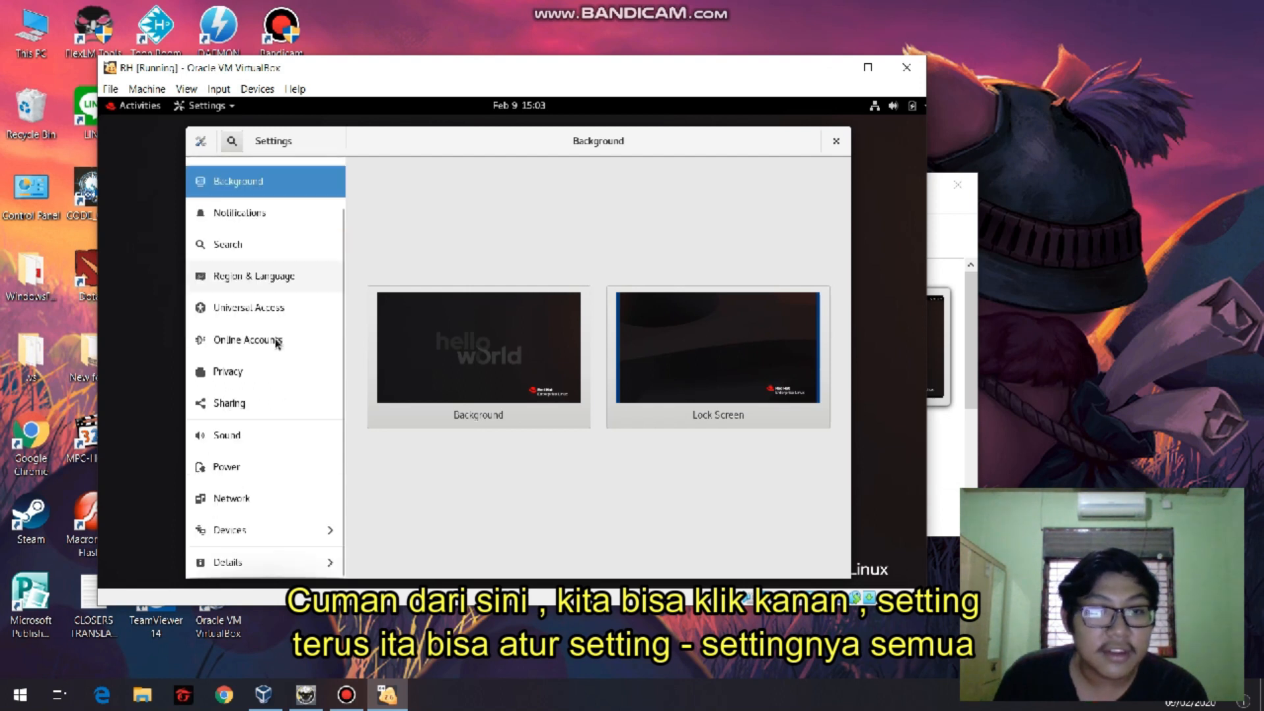
left_click(247, 435)
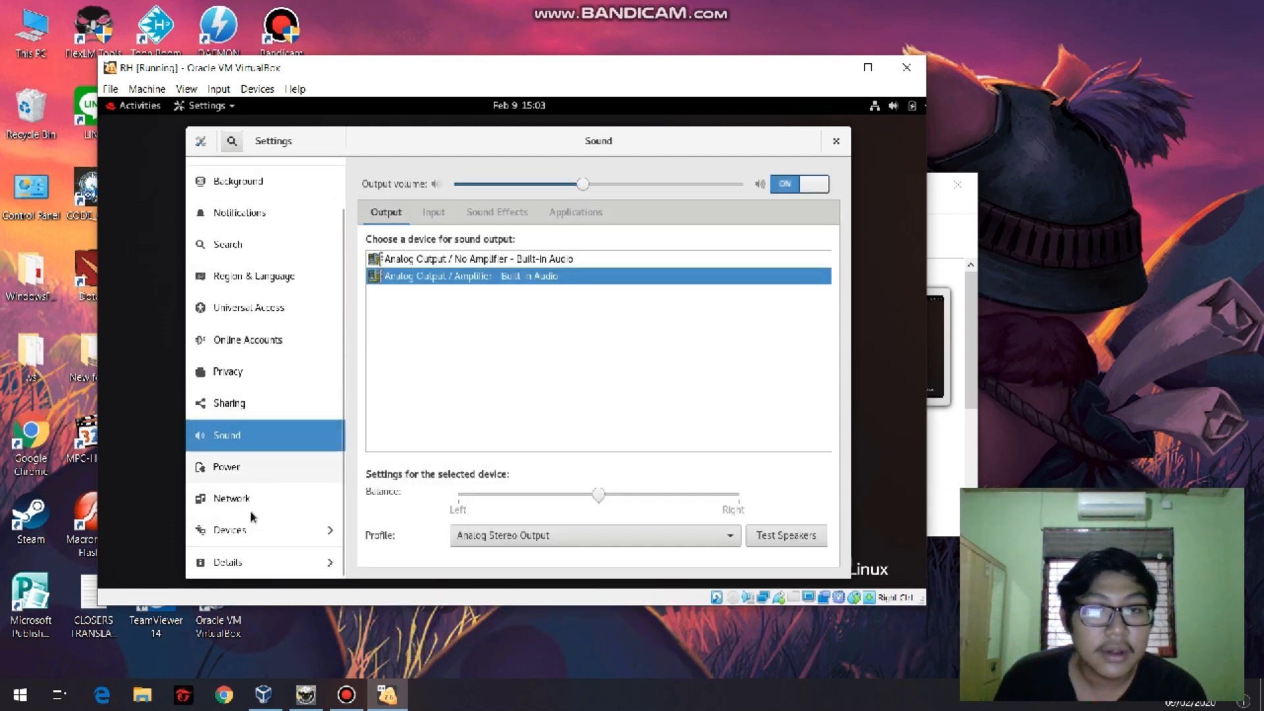
left_click(250, 471)
left_click(252, 510)
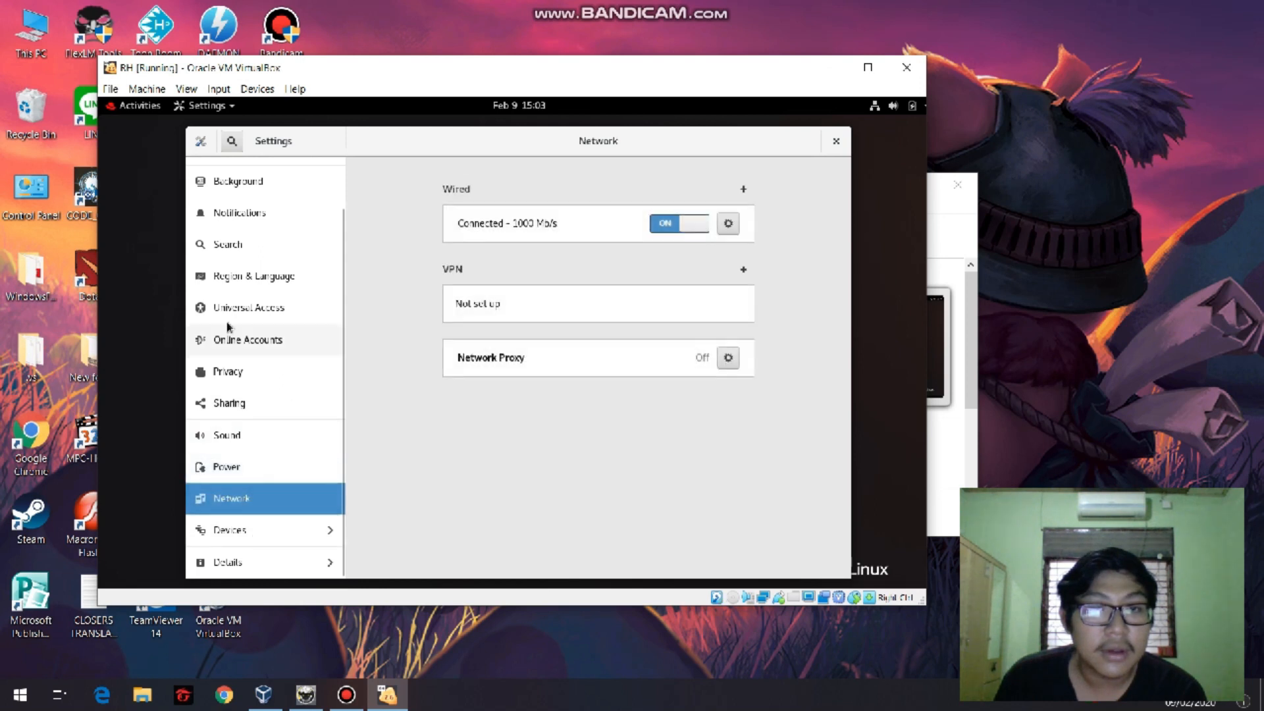
left_click(836, 141)
Open the Display Settings from the desktop, view the Keyboard, Printers, Removable Media, Wacom Tablet and Color pages, and close the window.
right_click(479, 286)
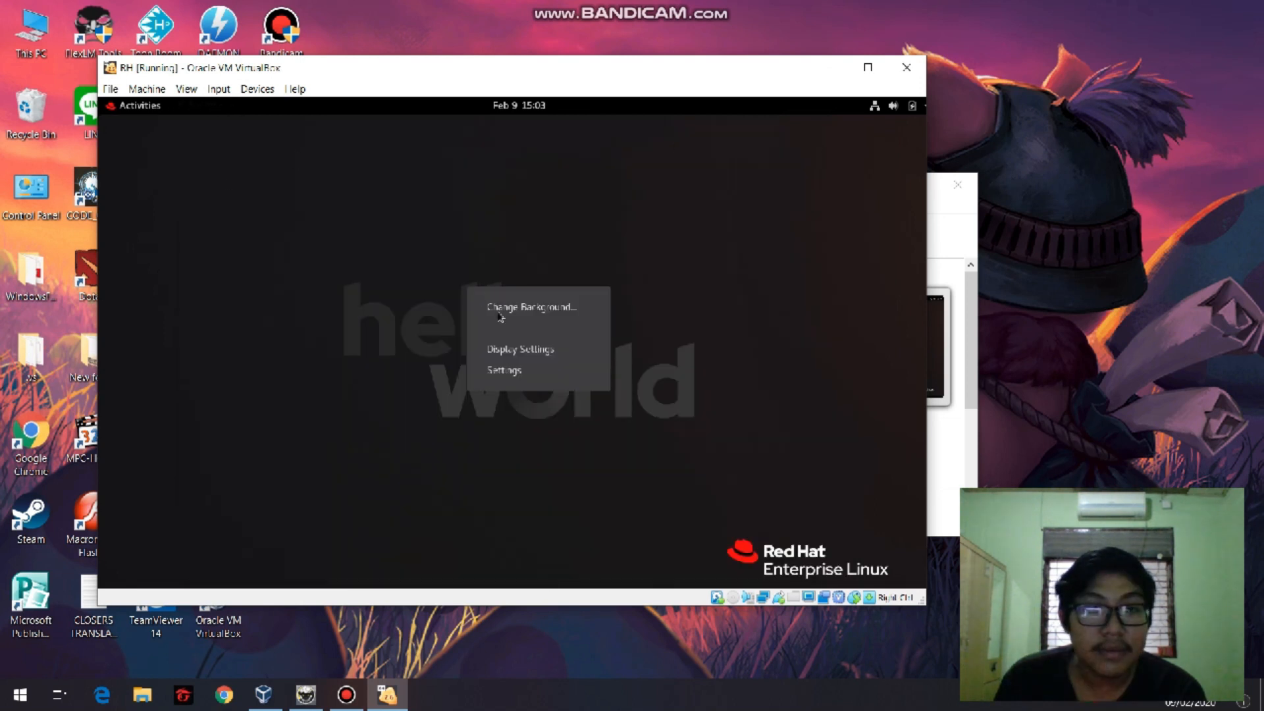
left_click(510, 349)
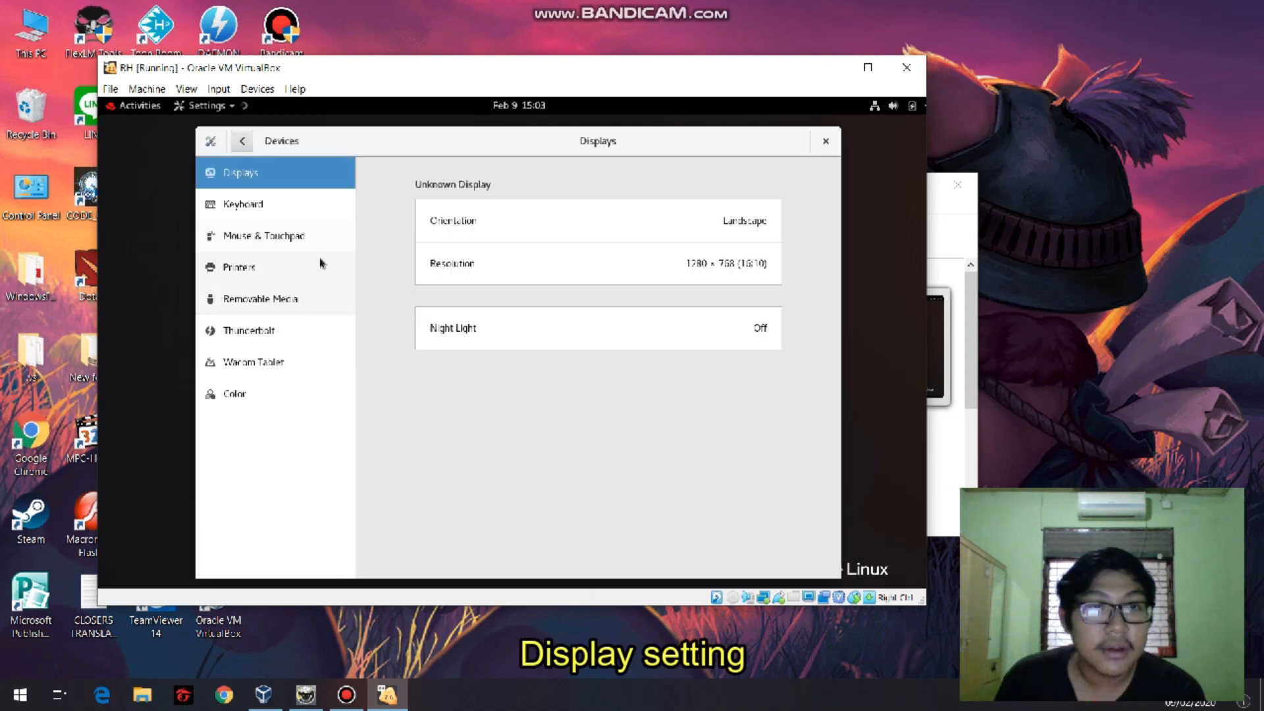
left_click(261, 210)
left_click(260, 267)
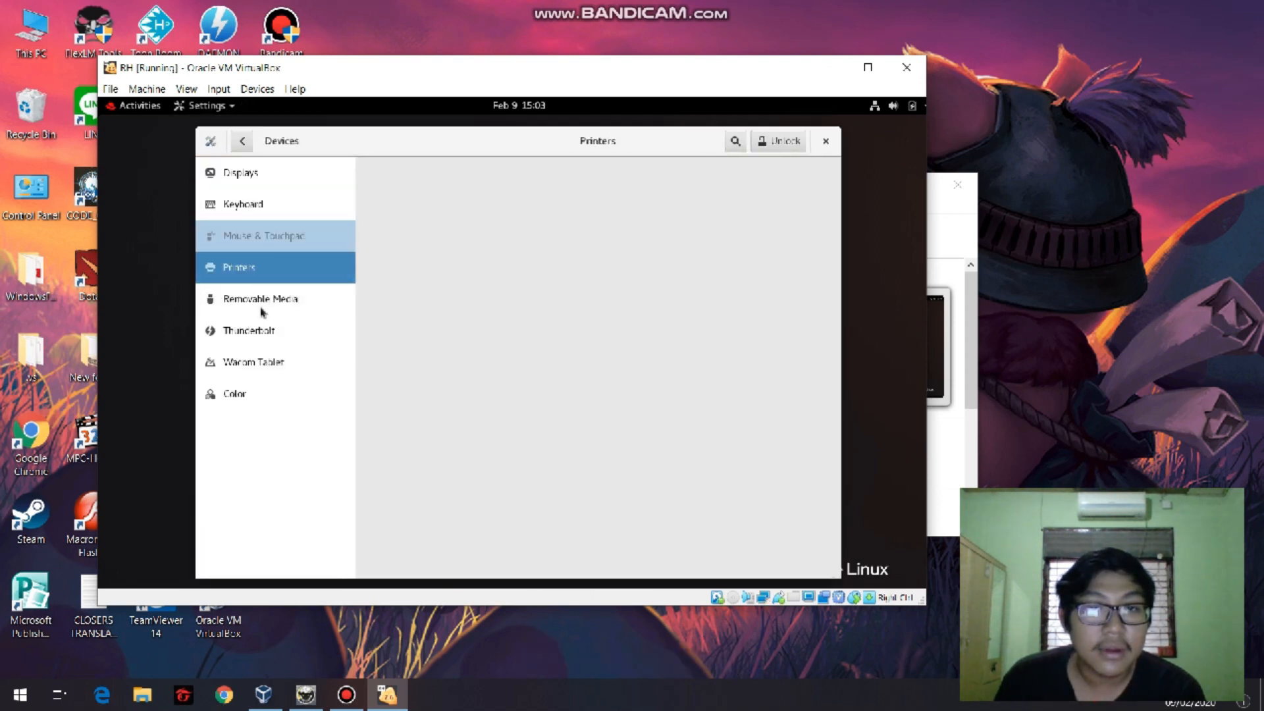
left_click(262, 304)
left_click(256, 362)
left_click(250, 393)
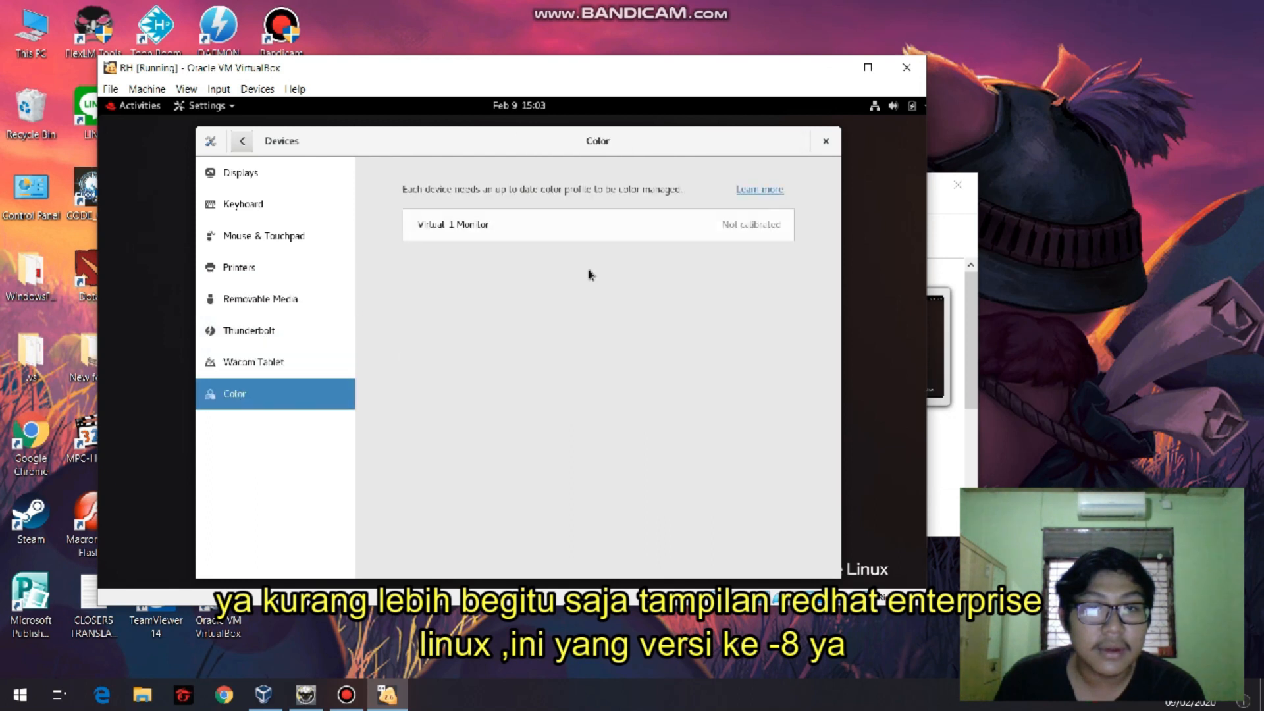
left_click(826, 141)
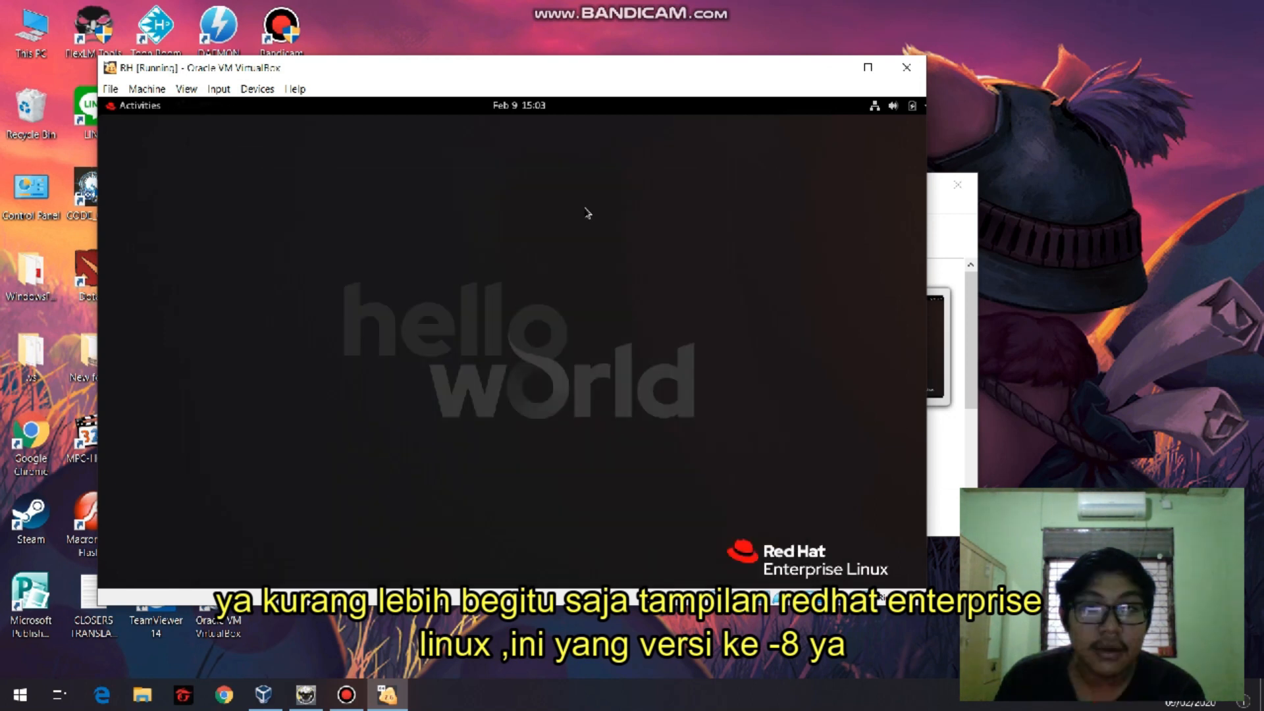
Show the Activities overview and the full application list once more, and return to the desktop.
left_click(149, 111)
left_click(690, 275)
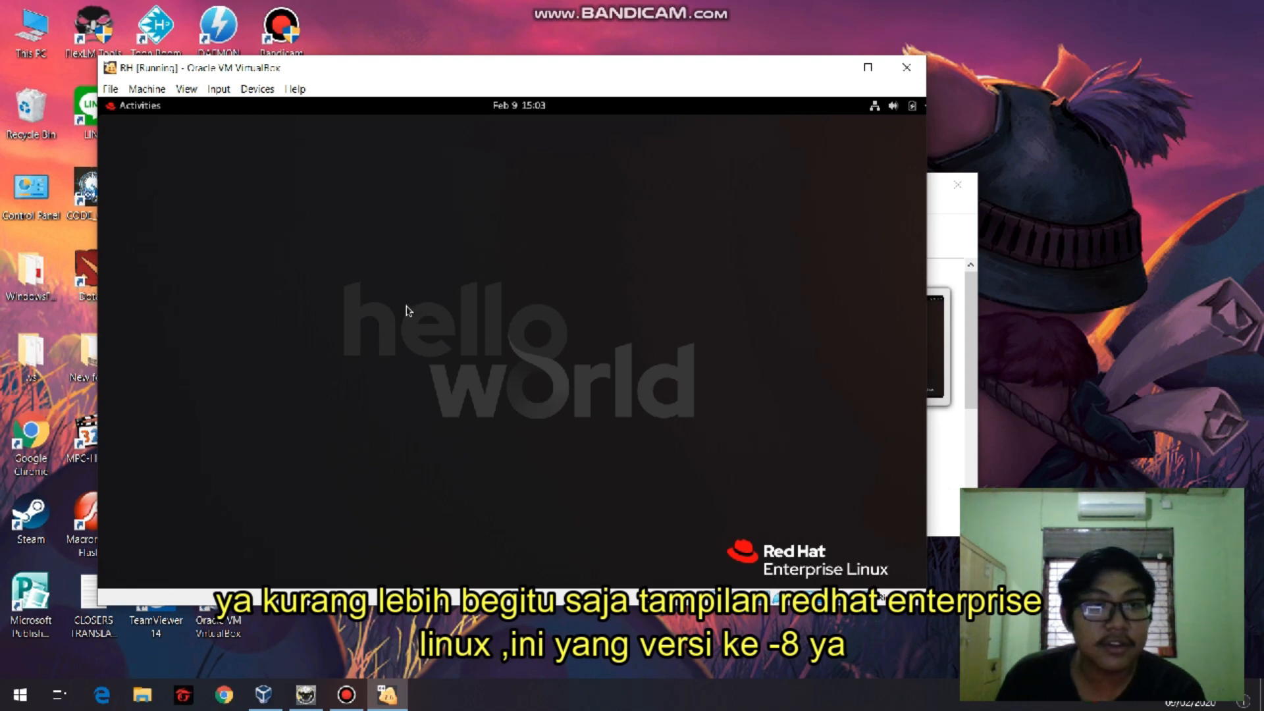
left_click(131, 111)
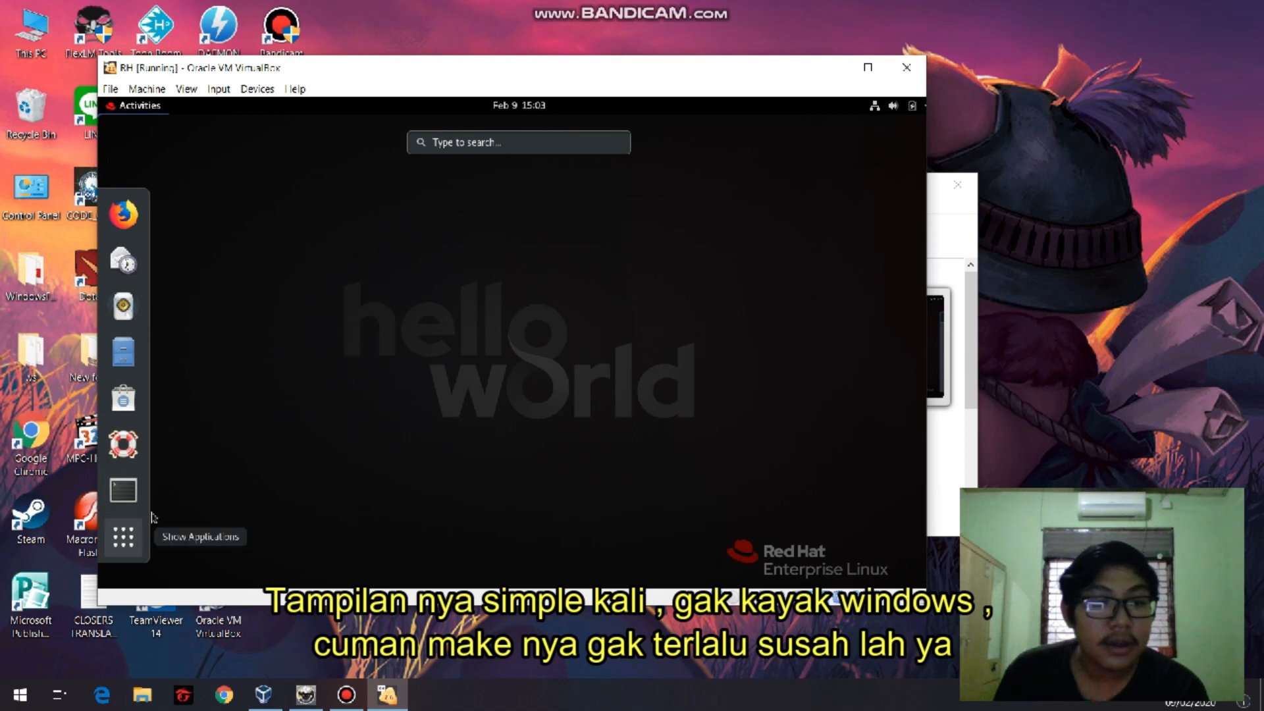
left_click(123, 537)
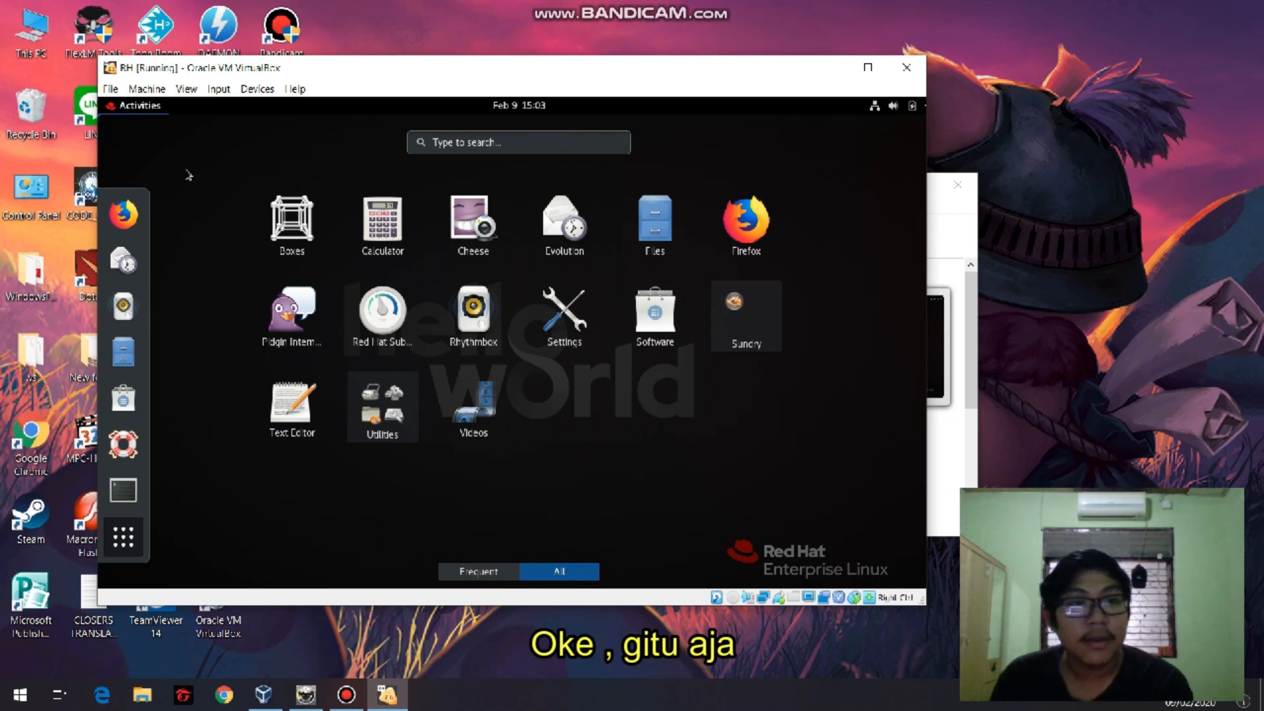
left_click(144, 110)
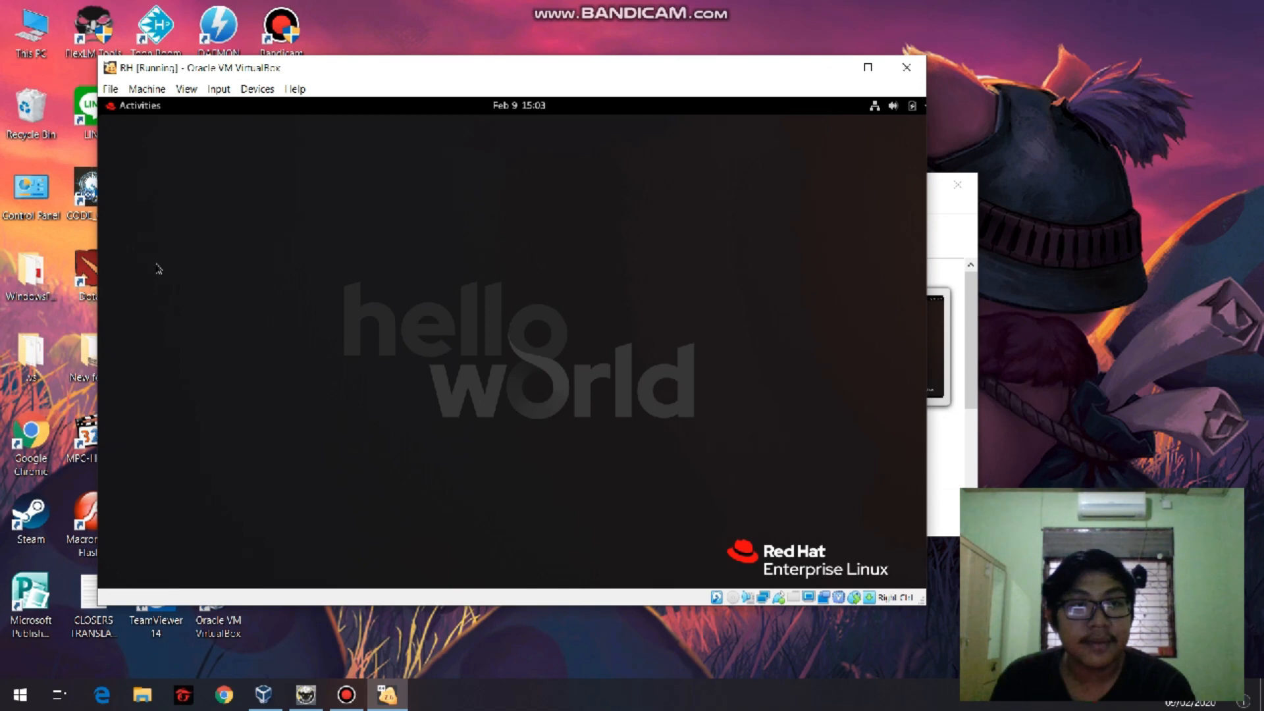
left_click(346, 695)
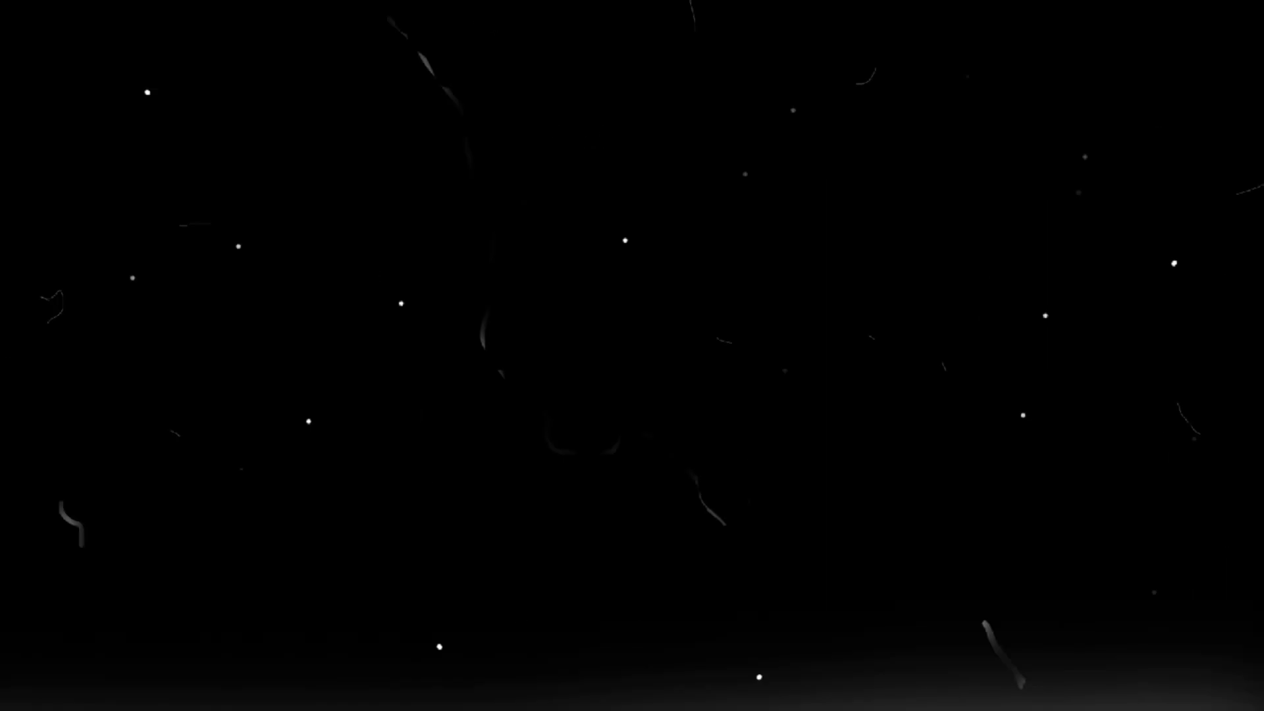